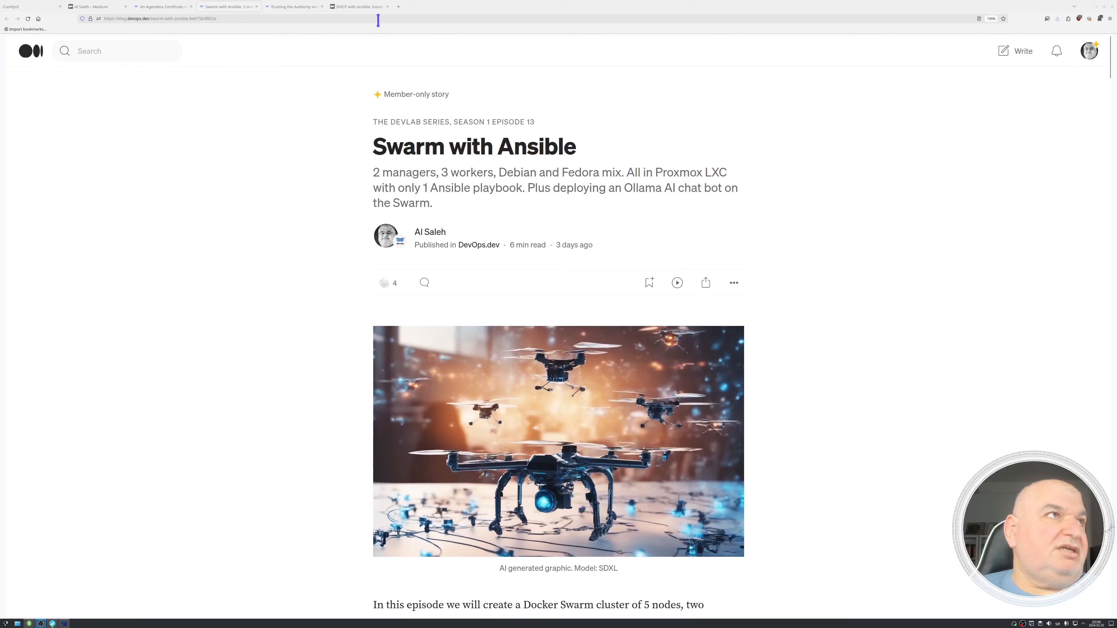
View and close the DHCP with Ansible article, and highlight the image prompt in the Trusting the Authority with Ansible caption
left_click(371, 7)
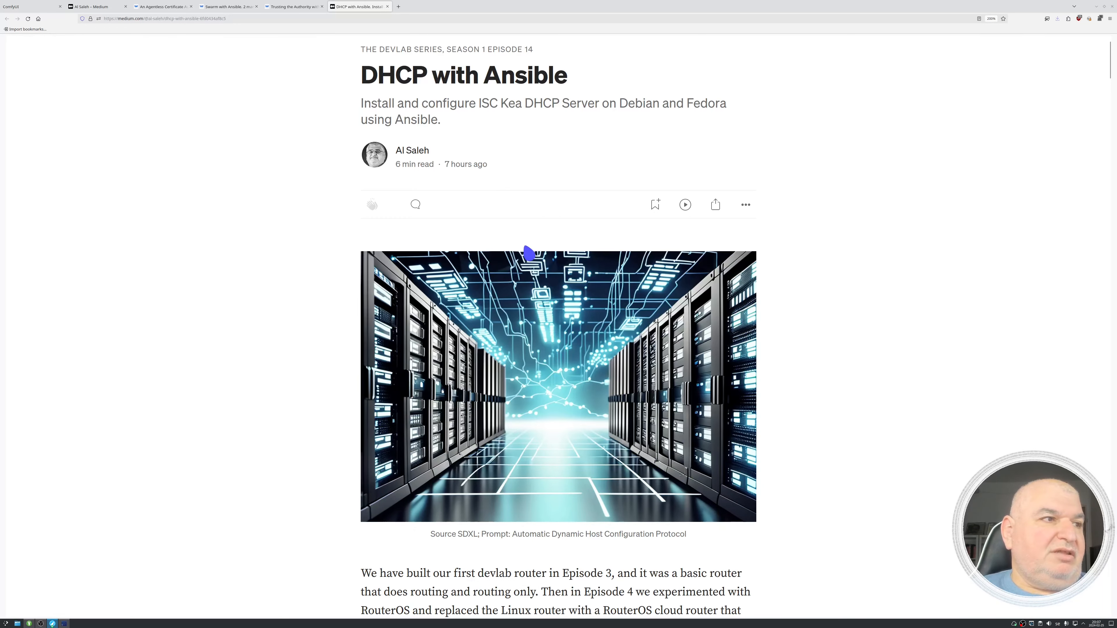
left_click(388, 7)
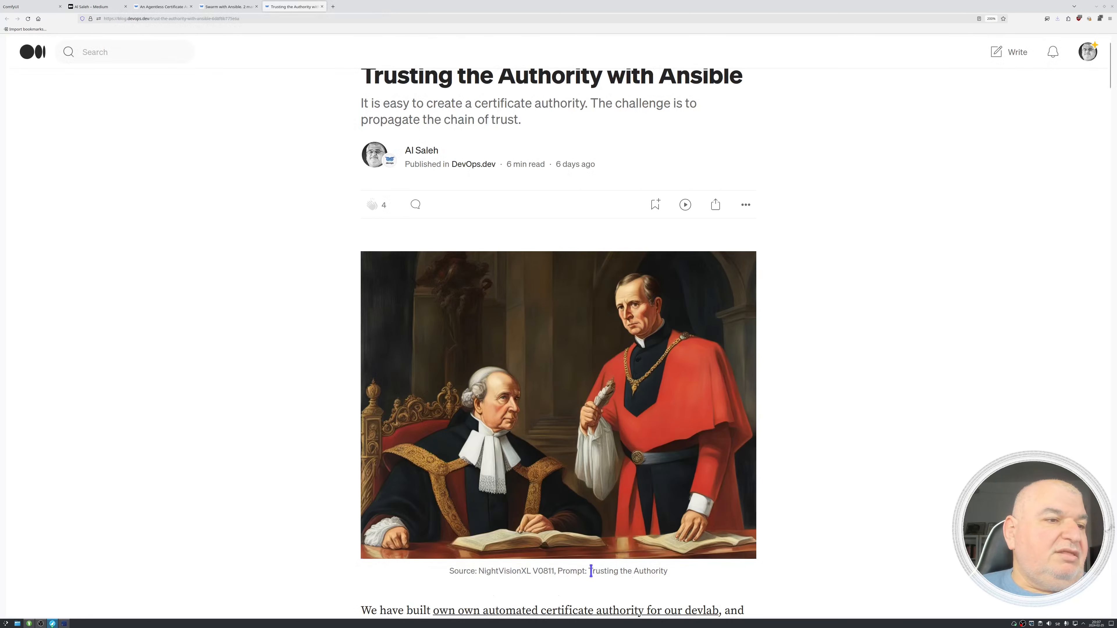
left_click_drag(591, 571, 668, 572)
triple_click(666, 571)
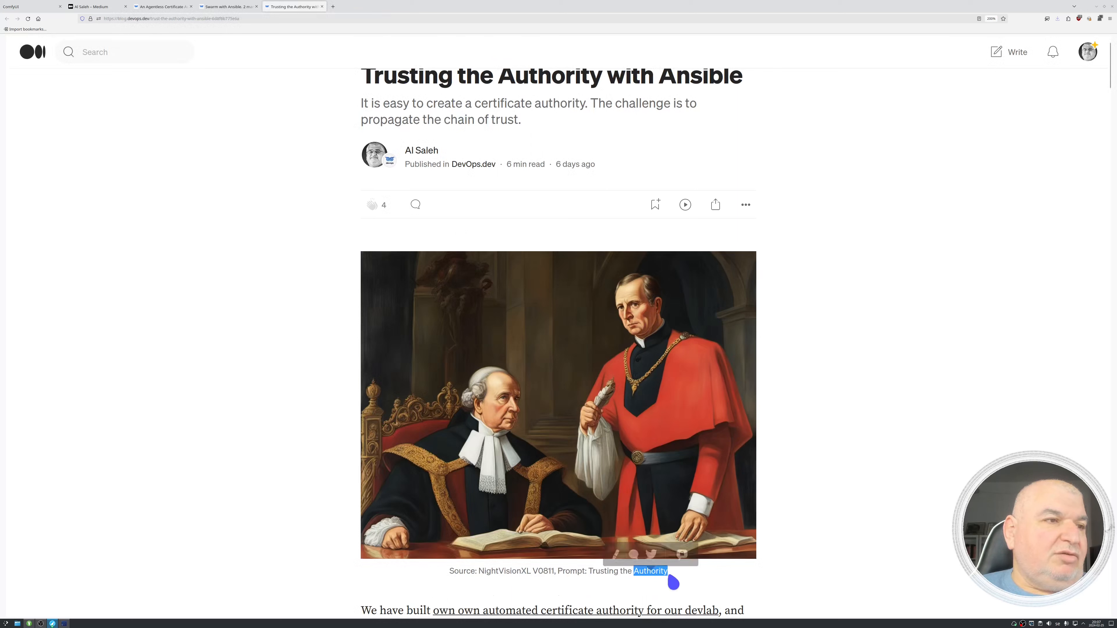
left_click(491, 575)
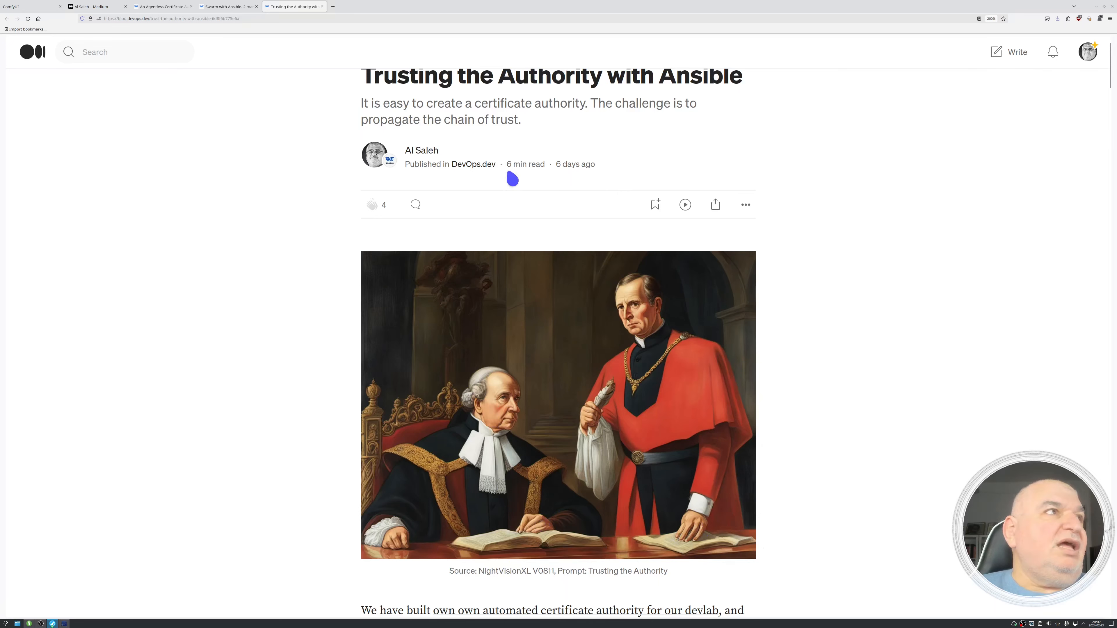
Close the Trusting the Authority and Swarm articles and highlight the title of An Agentless Certificate Authority with Ansible
left_click(322, 6)
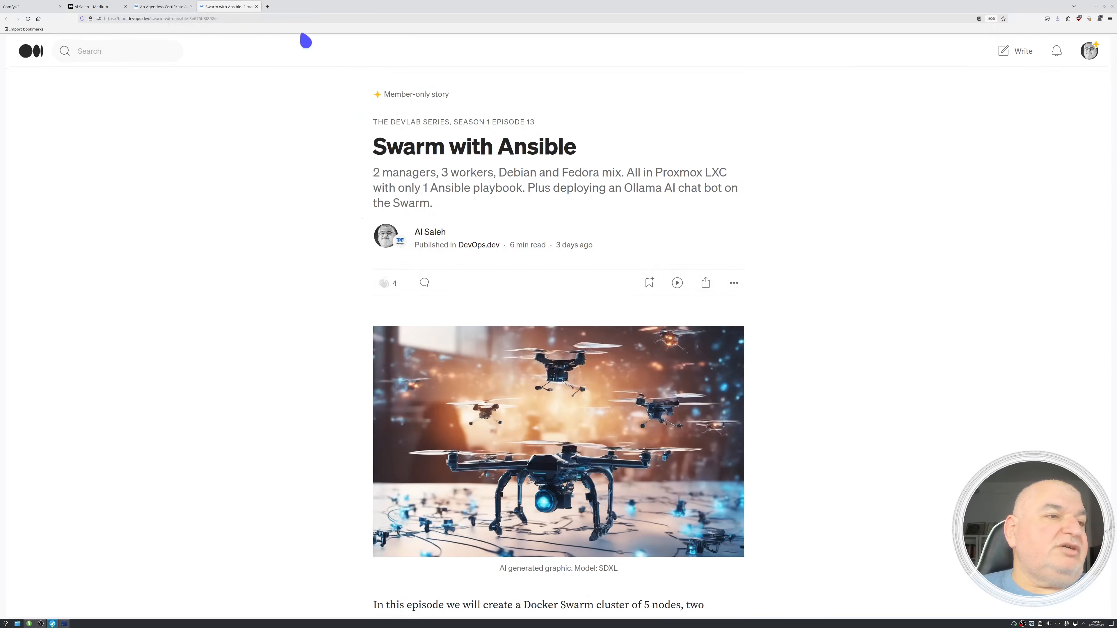
left_click(256, 7)
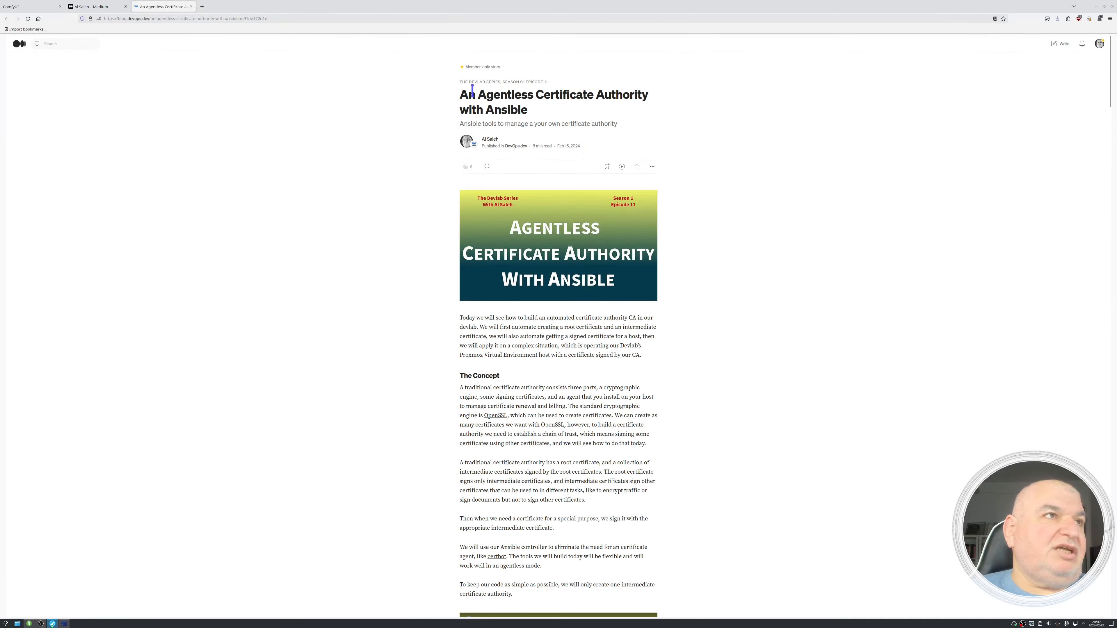
triple_click(463, 91)
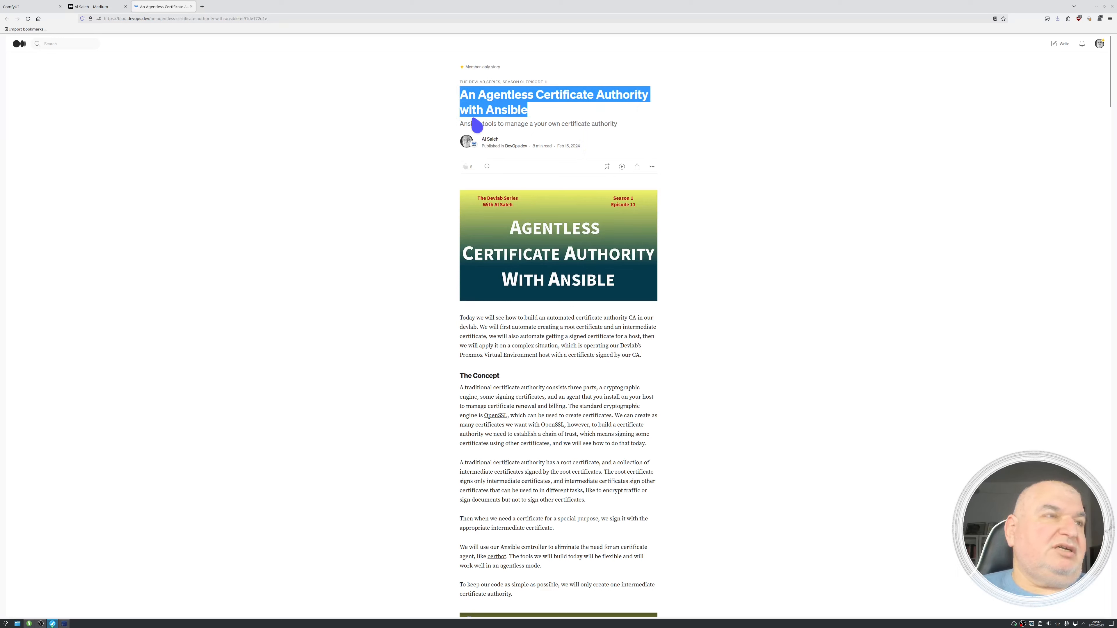
double_click(467, 94)
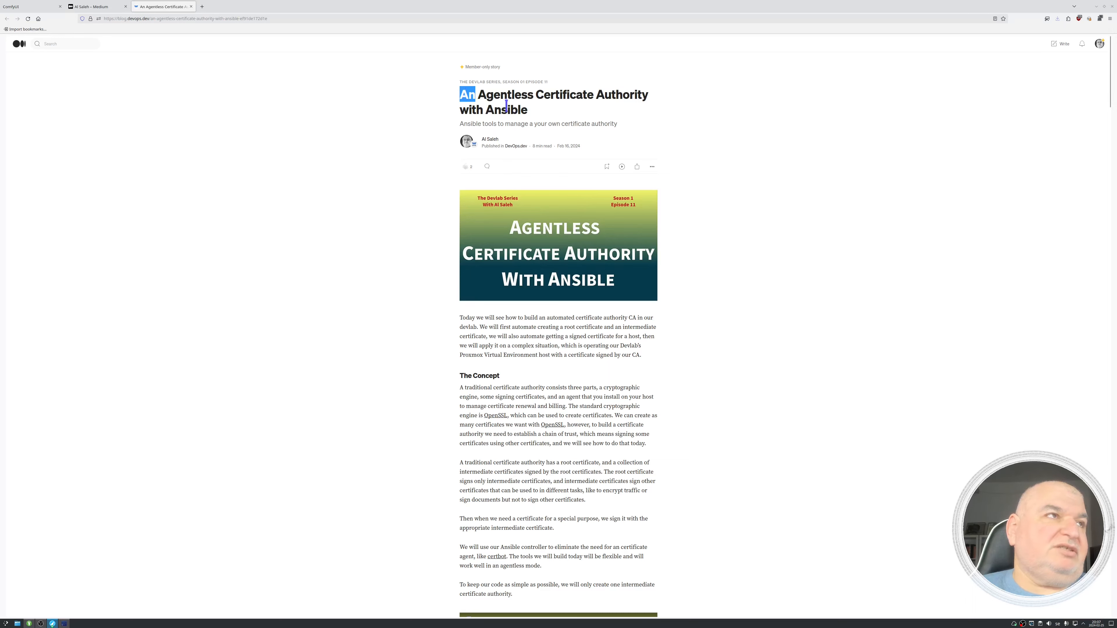
Switch to ComfyUI, find the Text node by searching for "text", and place it near the canvas's left side
key("ctrl+1")
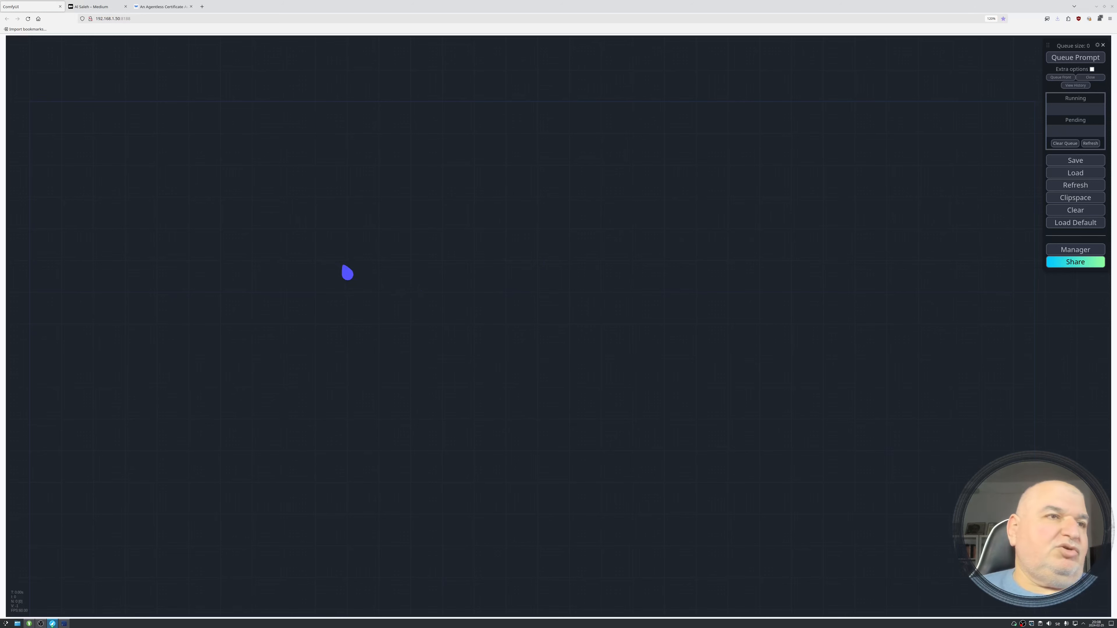
double_click(290, 255)
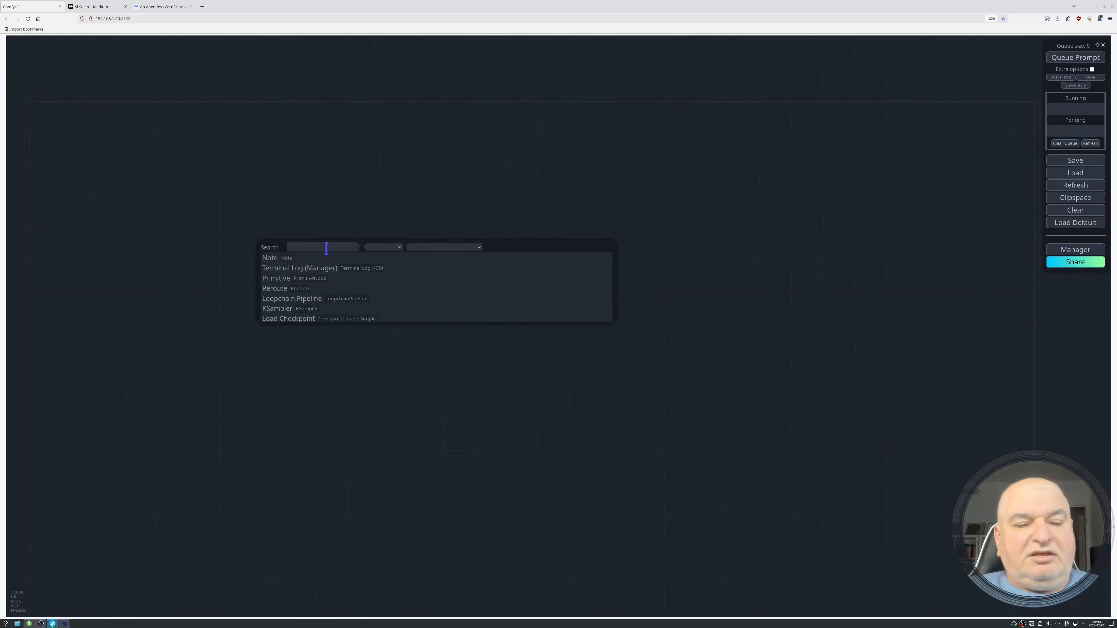
type("text")
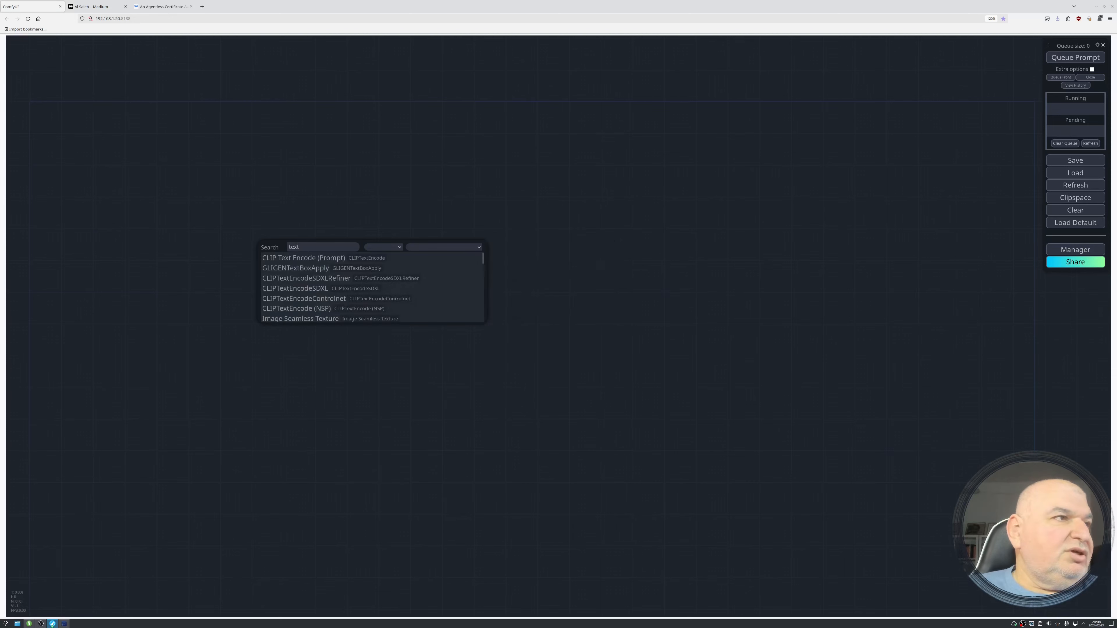
scroll(347, 292, "down", 6)
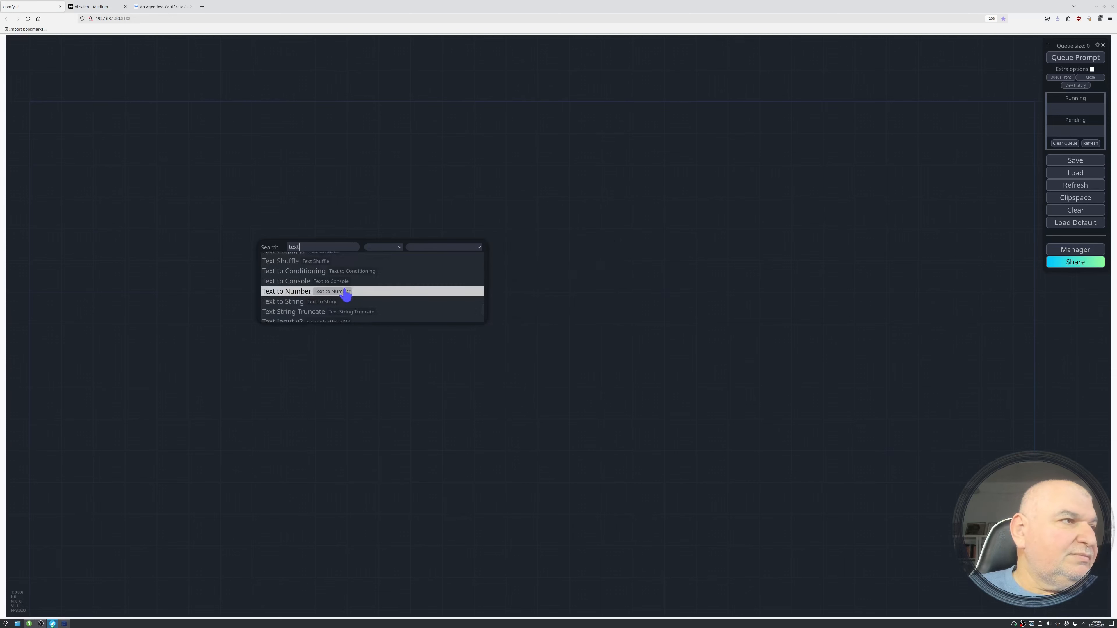
left_click(273, 308)
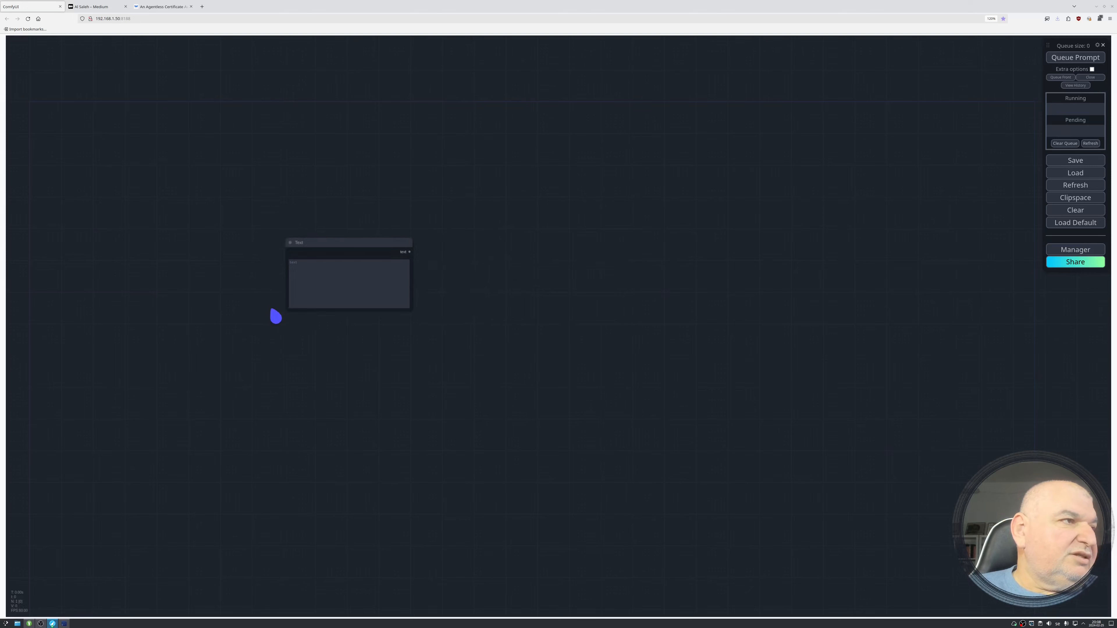
left_click_drag(349, 242, 167, 227)
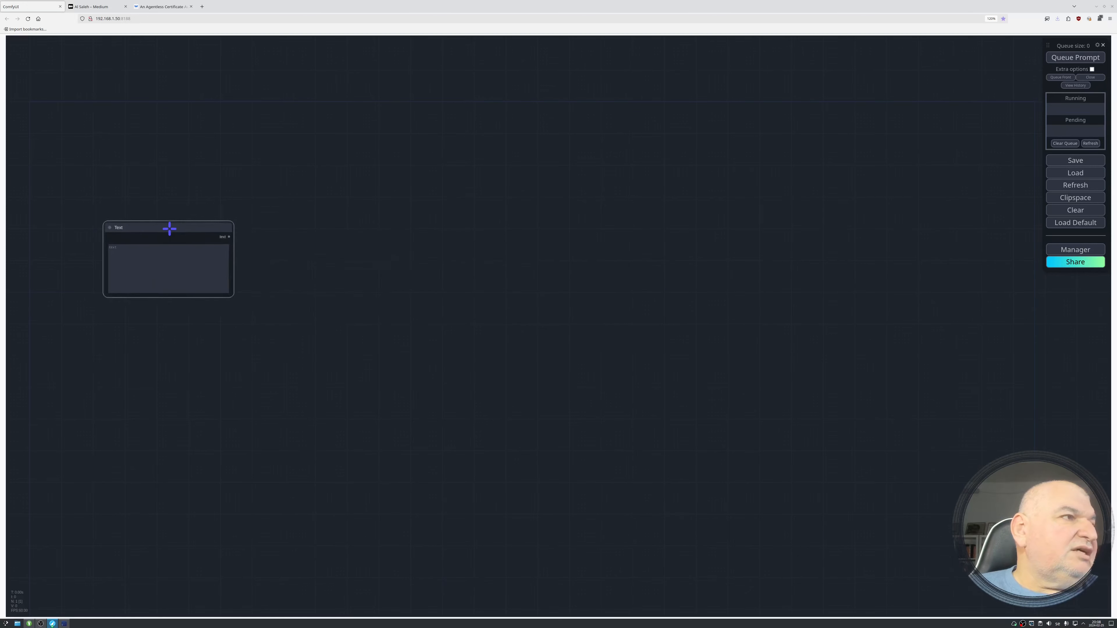
Retitle the Text node as Positive
right_click(134, 227)
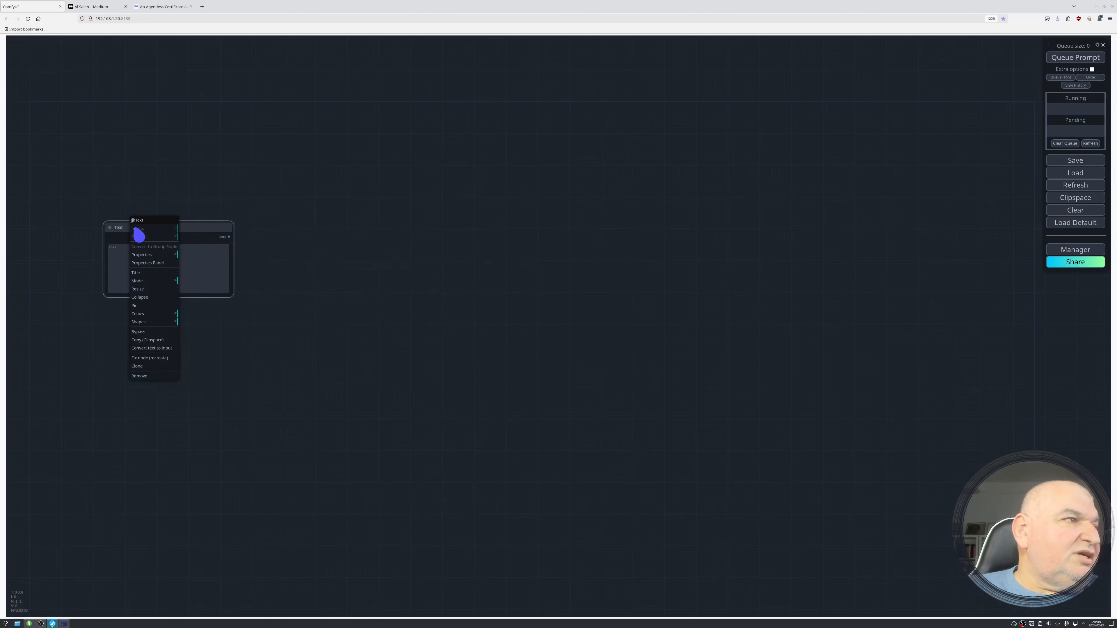
left_click(153, 271)
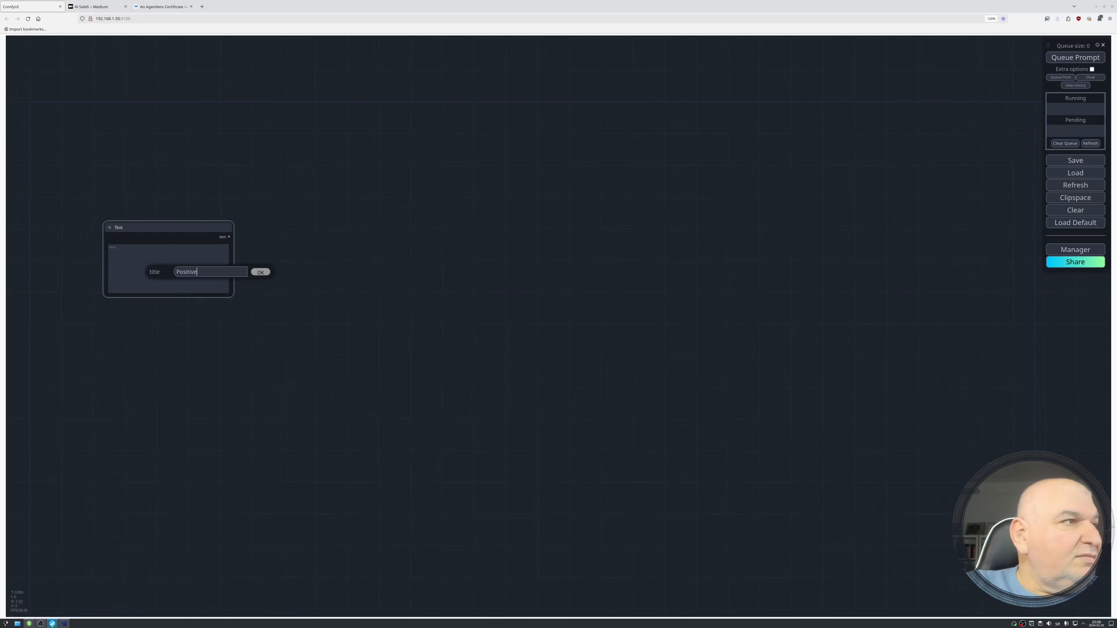
key("Return")
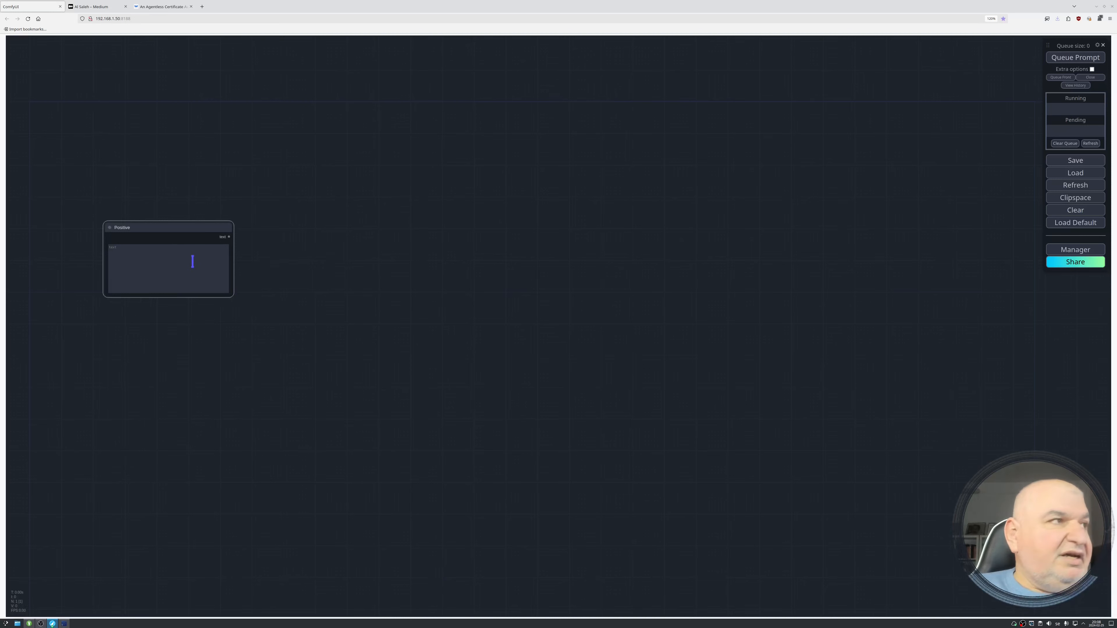
Duplicate the Positive node, title the copy Negative, and position it just below the original
mouse_move(173, 228)
left_mouse_down()
mouse_move(160, 304)
mouse_move(172, 314)
left_mouse_up()
right_click(143, 315)
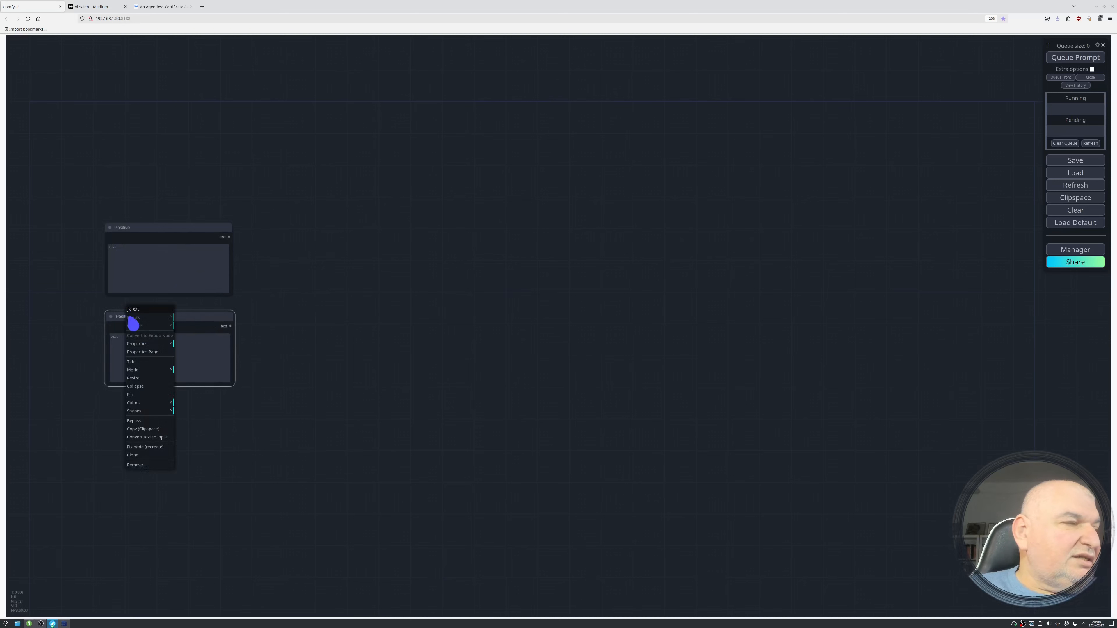
left_click(156, 362)
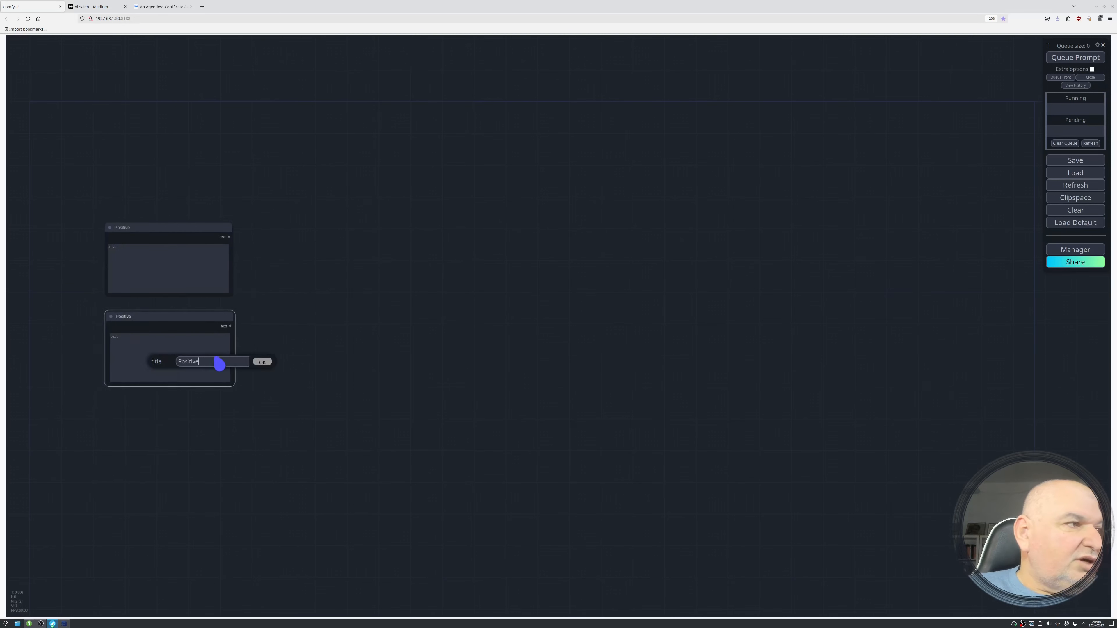
double_click(219, 361)
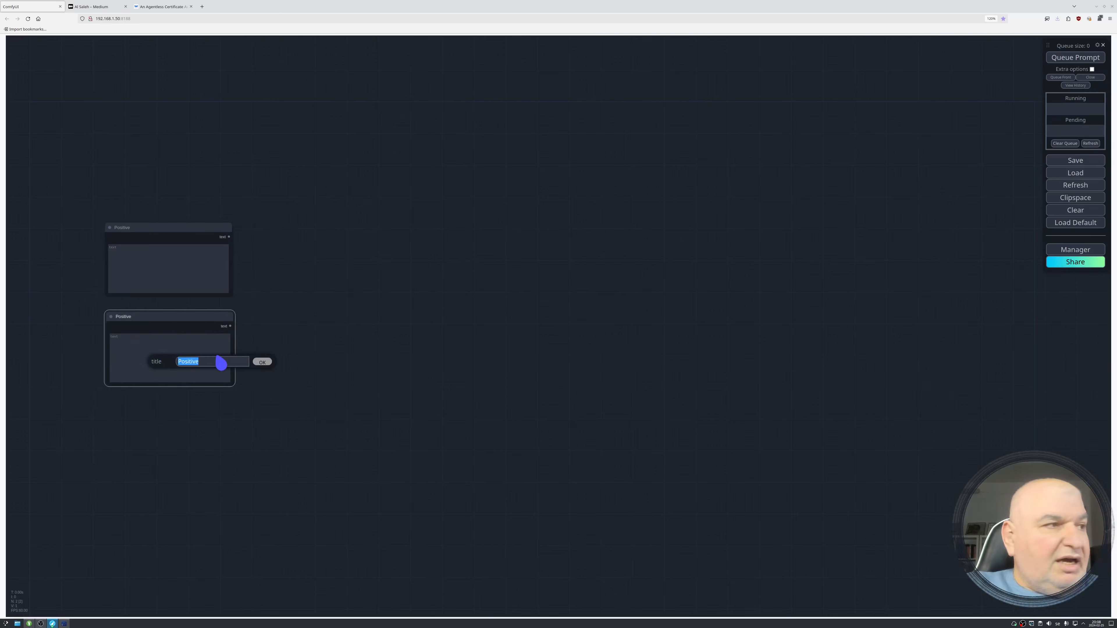
type("Nega")
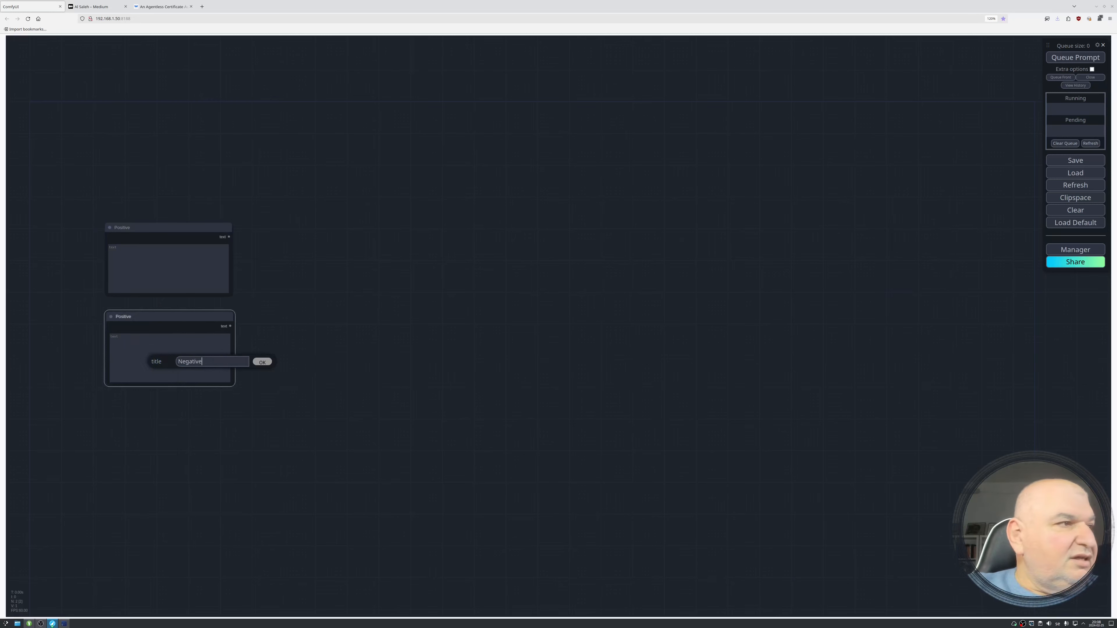
key("Return")
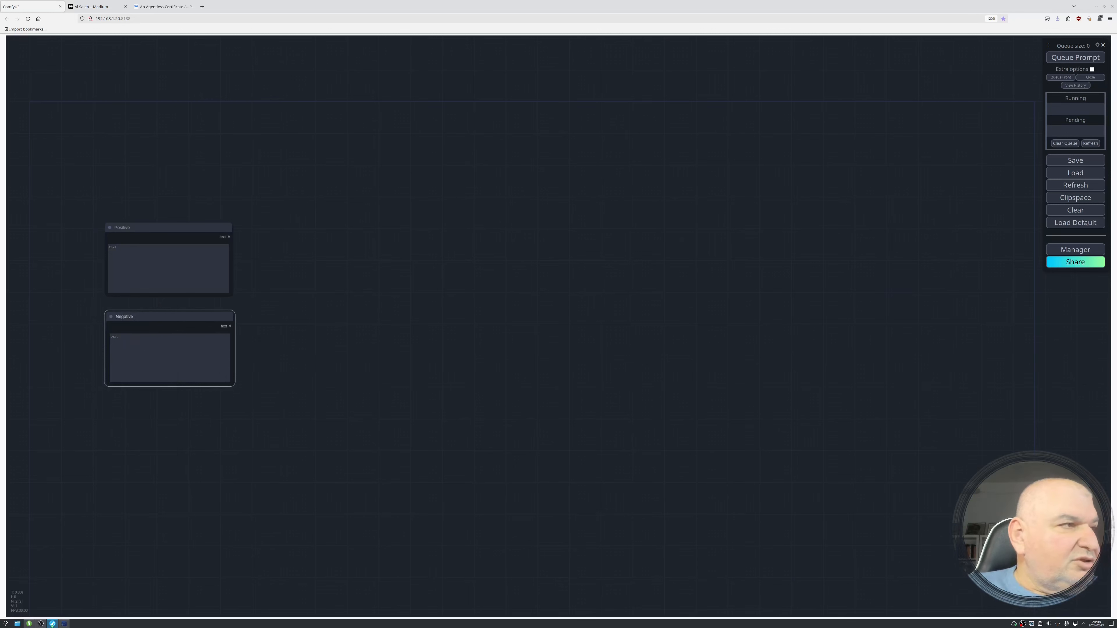
left_click_drag(182, 317, 180, 308)
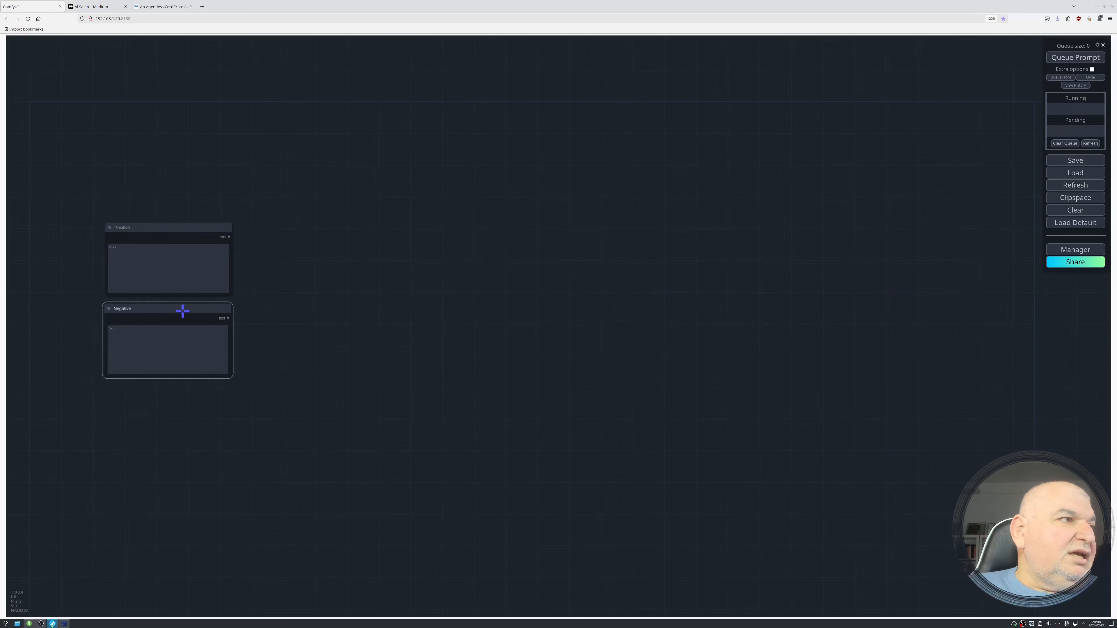
Add a Load Checkpoint node above the text nodes by searching for "load"
left_click(312, 168)
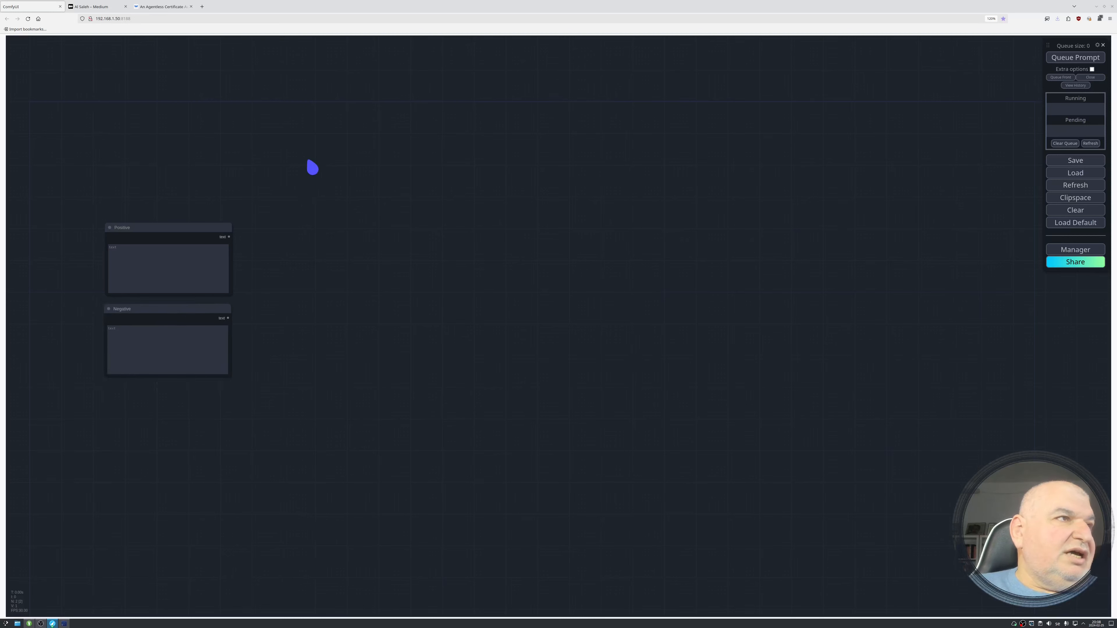
double_click(312, 167)
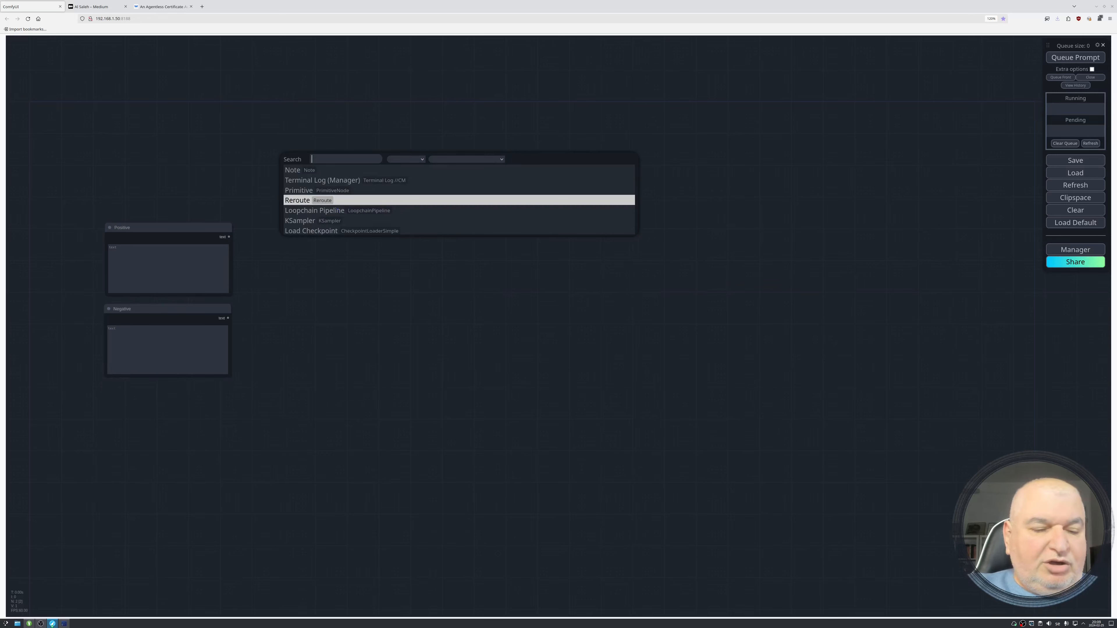
type("load")
key("Up")
key("Up")
key("Up")
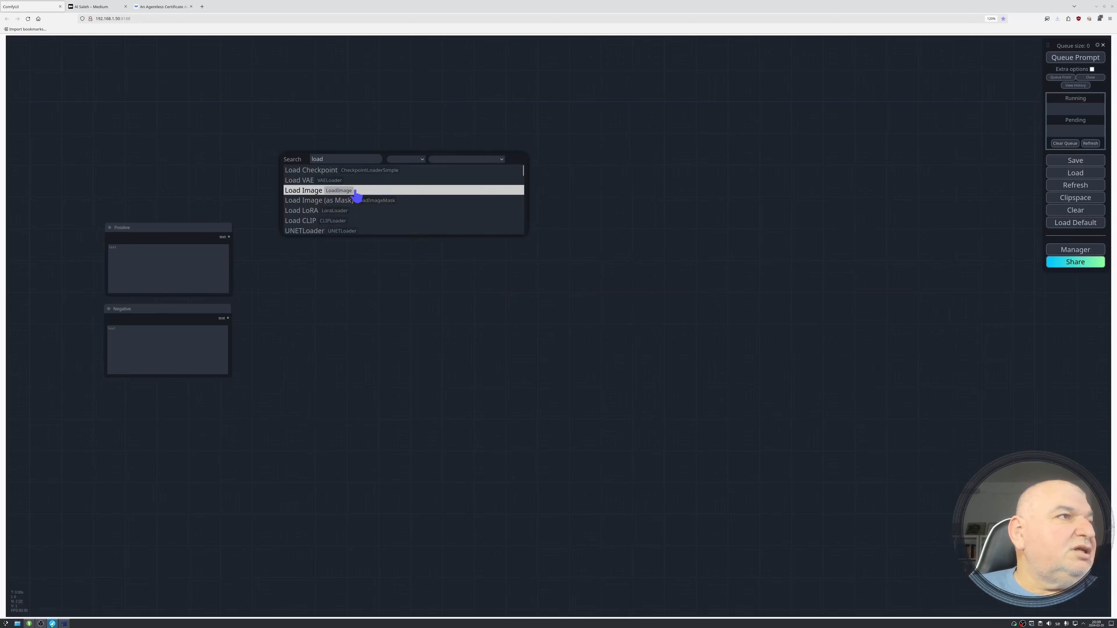
key("Return")
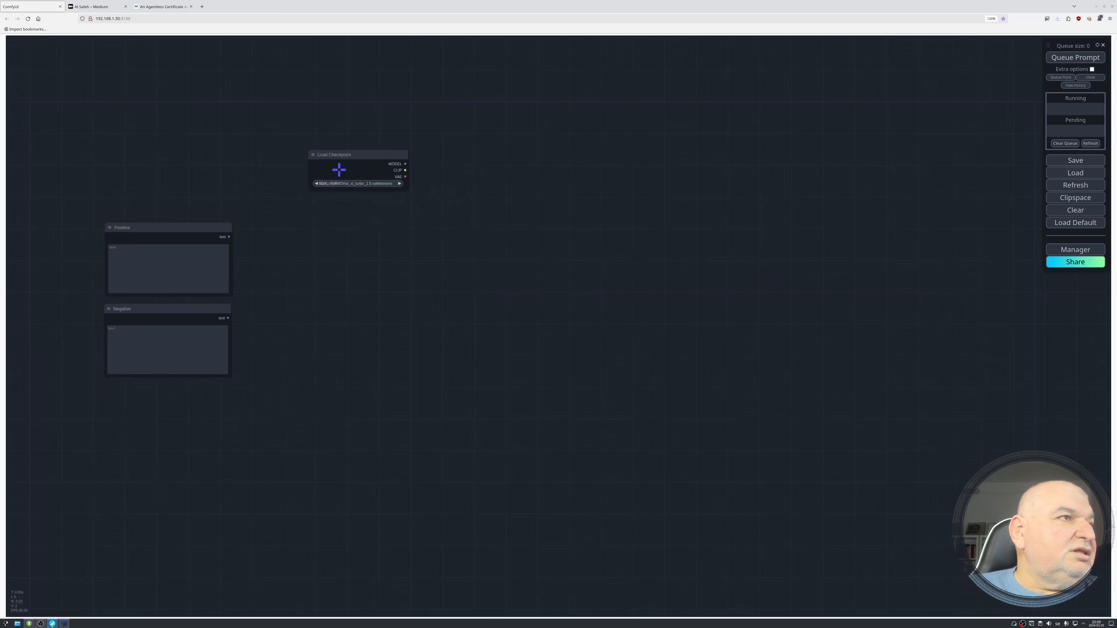
Set the Load Checkpoint node's model to sd_xl_base_1.0.safetensors and move the node closer to the Positive node
left_click(372, 182)
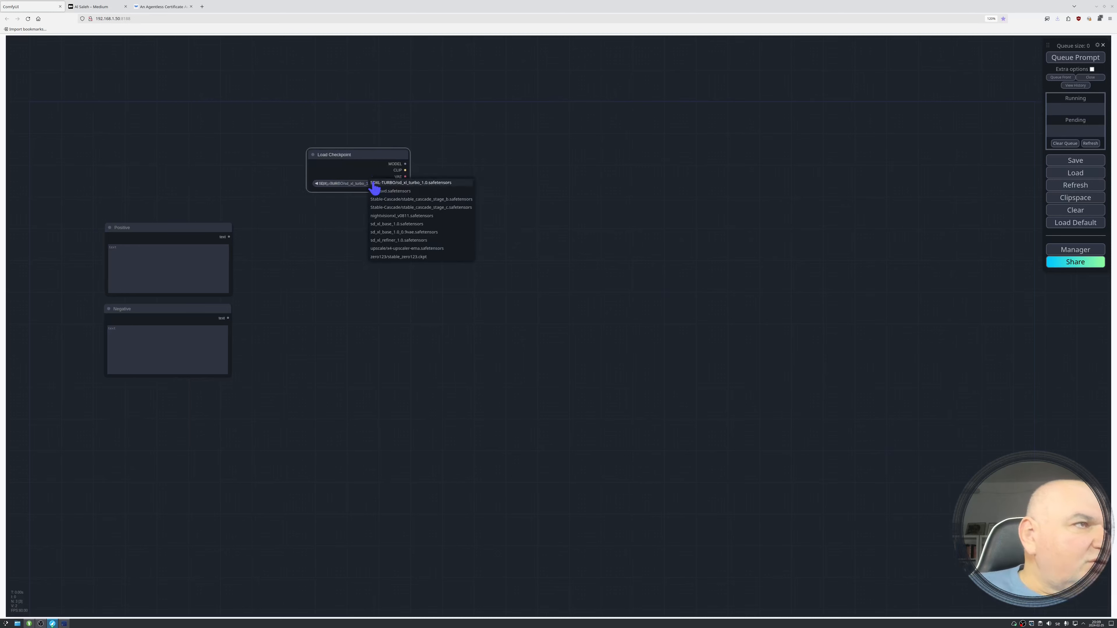
left_click(411, 224)
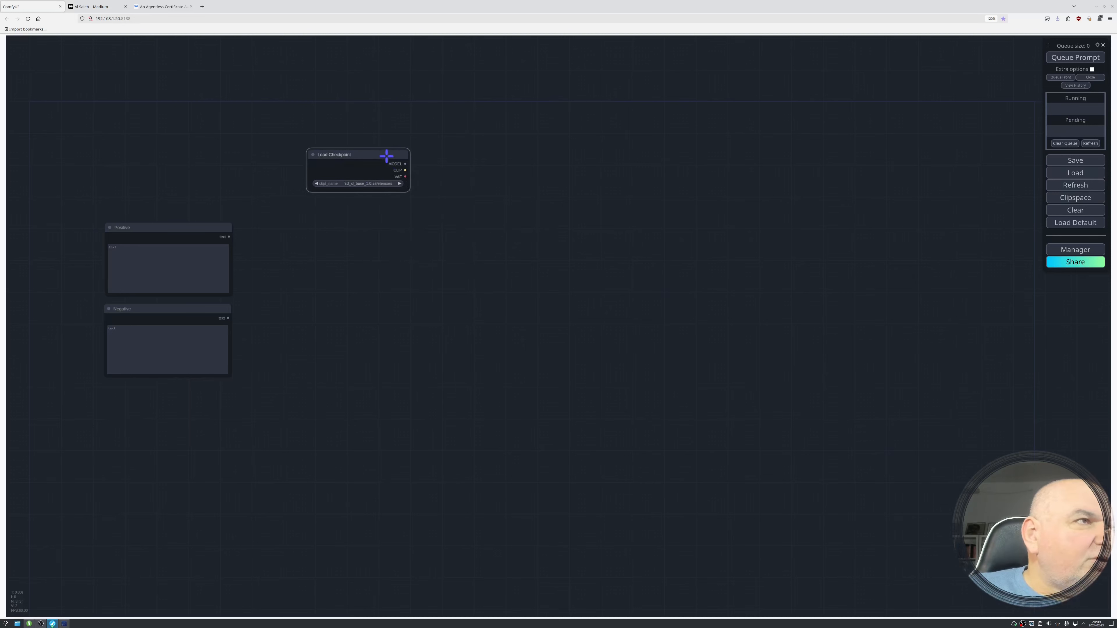
left_click_drag(380, 155, 291, 155)
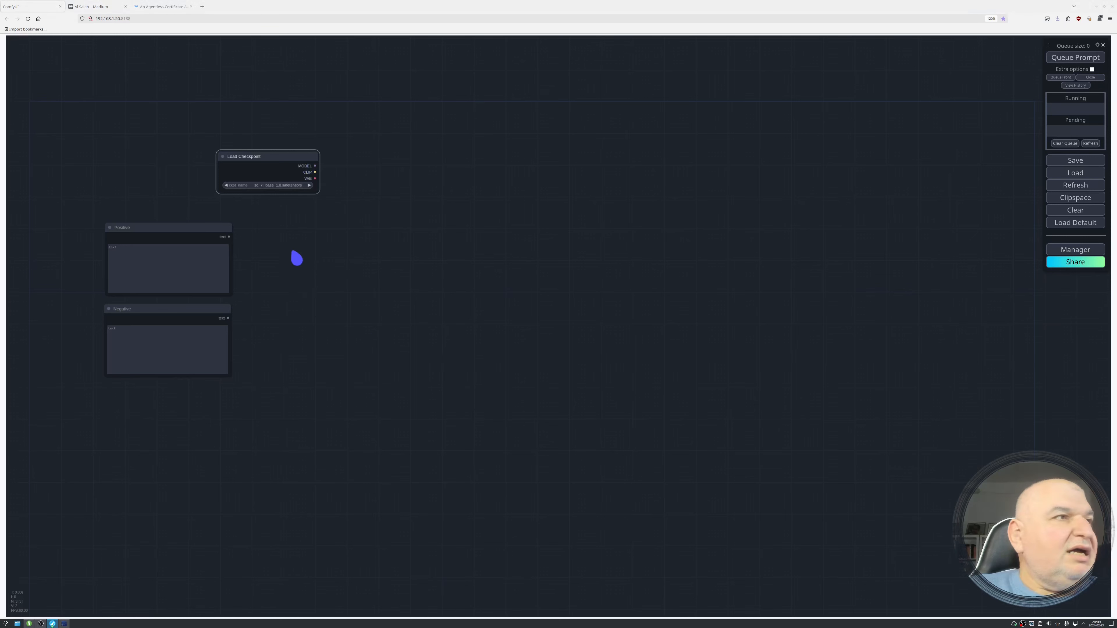
Add a CLIP Text Encode (Prompt) node beside the Positive node by searching for "text"
double_click(298, 244)
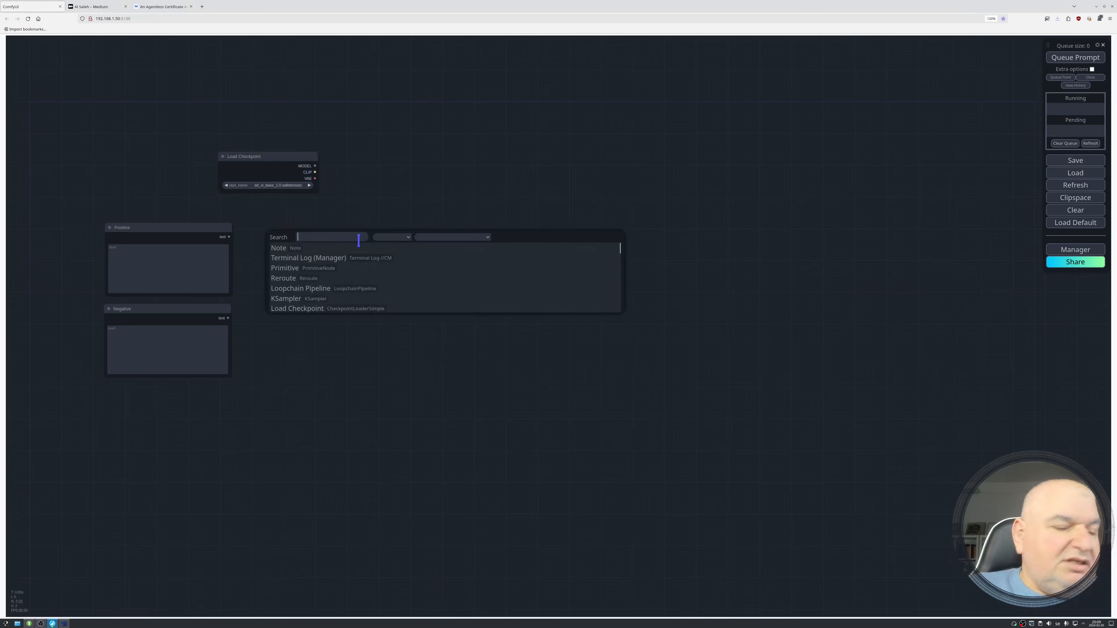
type("text")
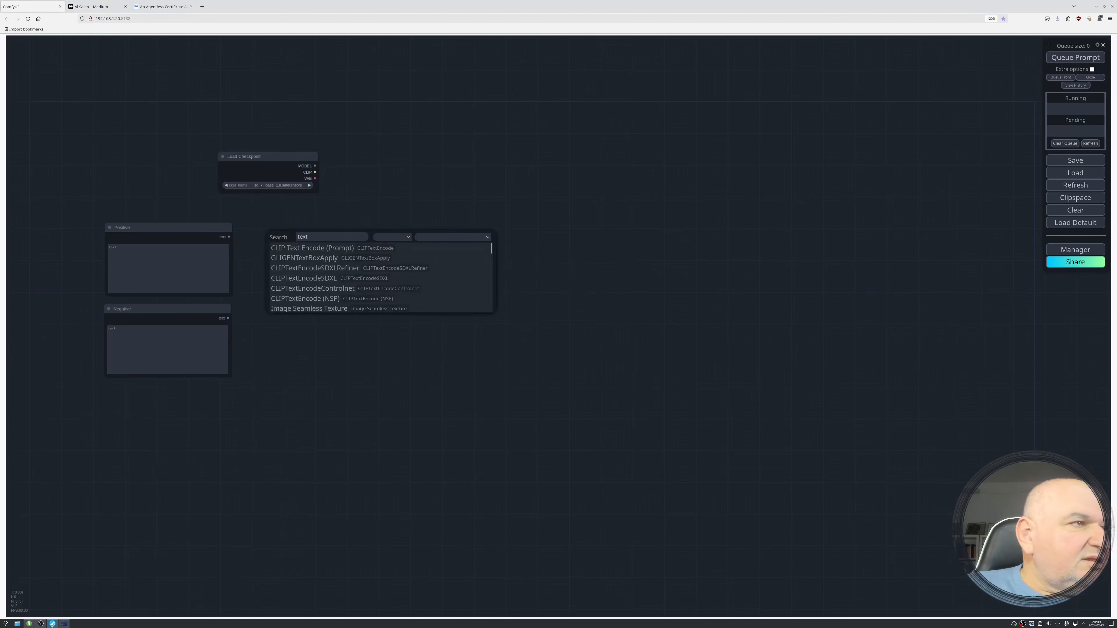
left_click(326, 248)
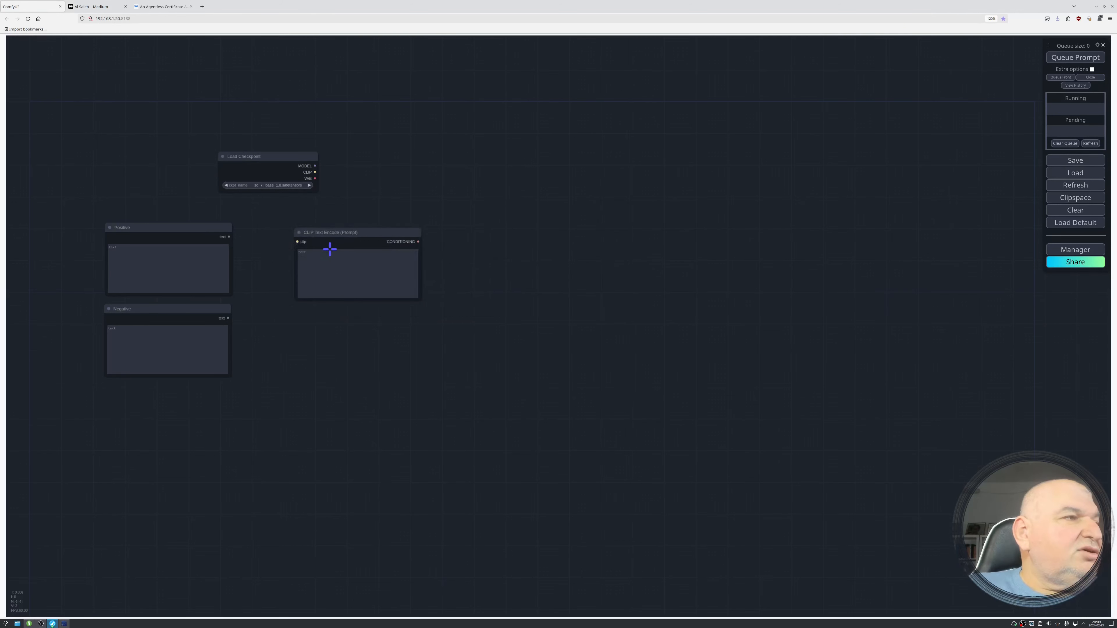
Convert the CLIP Text Encode node's text to an input and connect the Positive node's text output to it
right_click(325, 268)
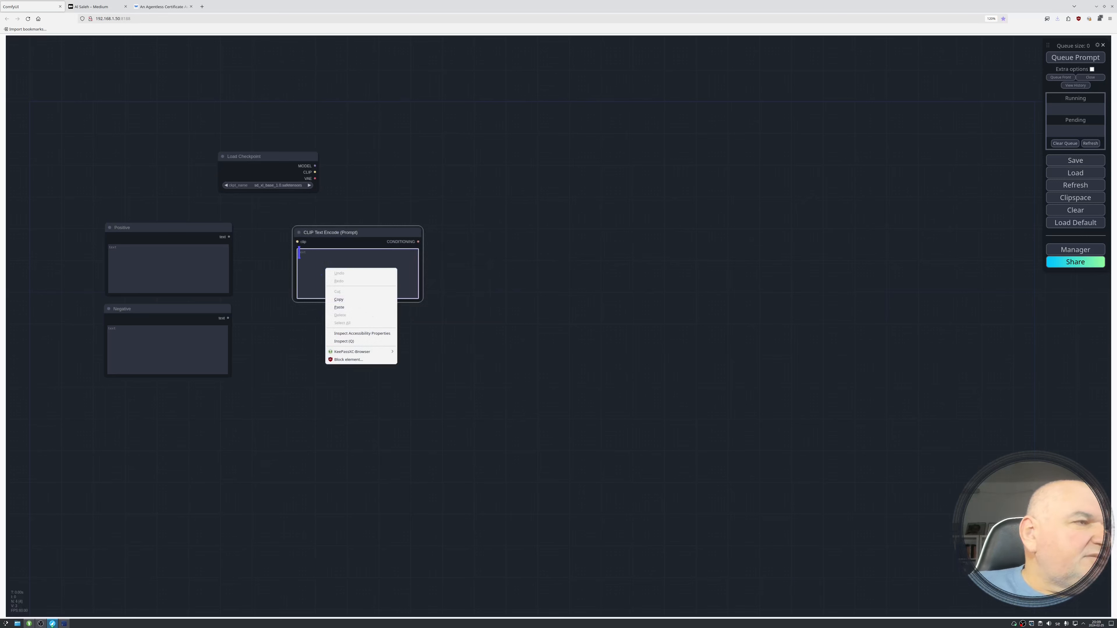
left_click(315, 242)
right_click(314, 242)
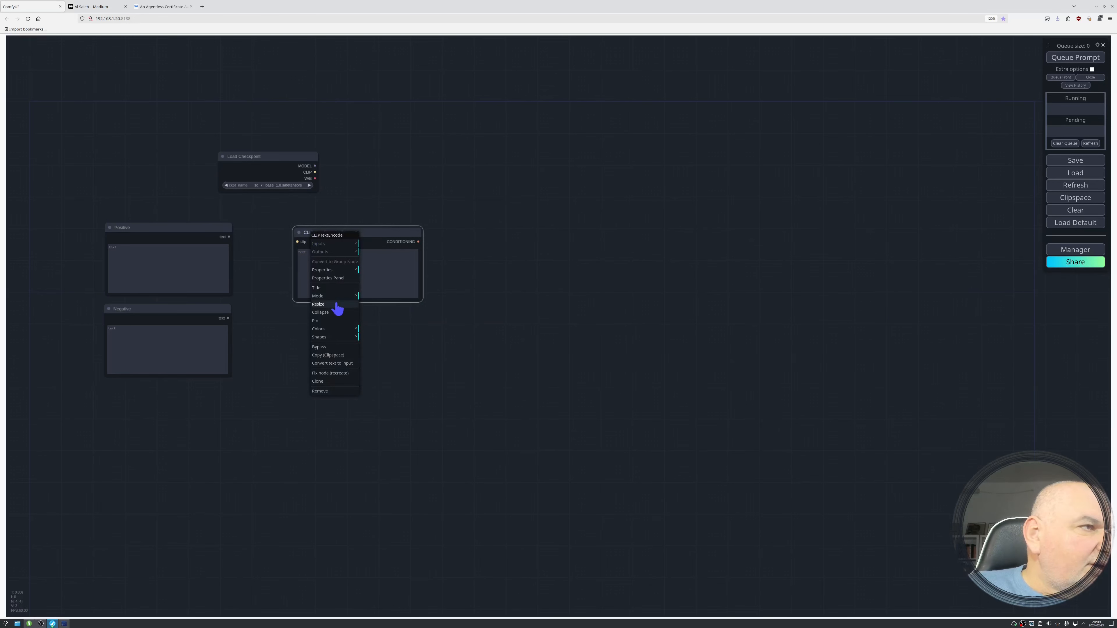
left_click(345, 363)
left_click_drag(228, 238, 298, 248)
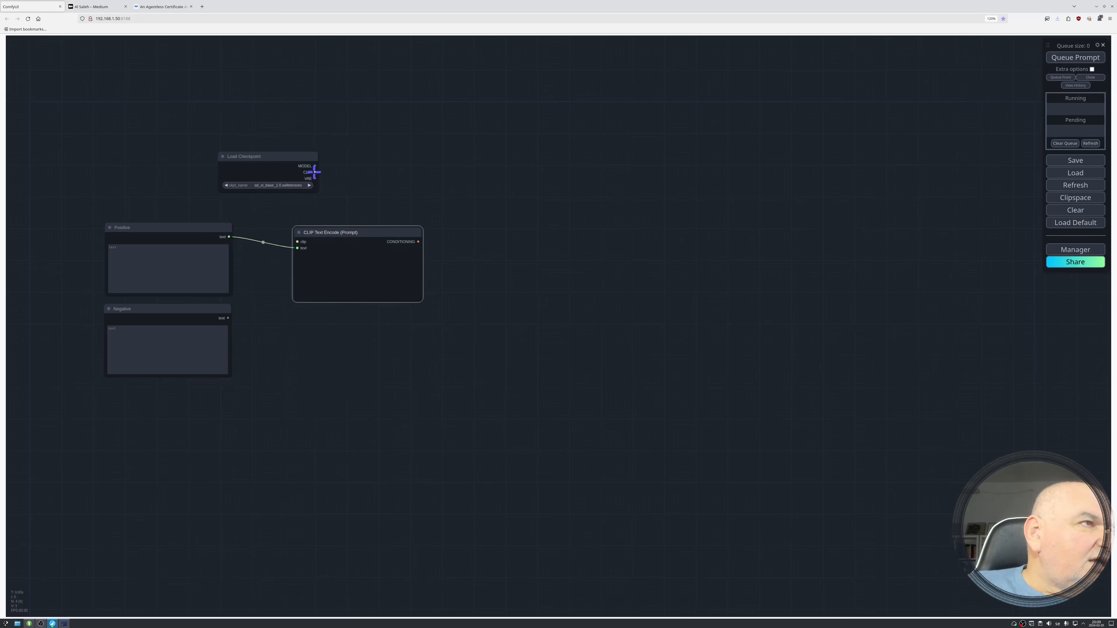
Connect Load Checkpoint's CLIP output to the text encoder's clip input and rearrange the two nodes above the Positive node
left_click_drag(315, 172, 356, 215)
left_click_drag(301, 158, 281, 170)
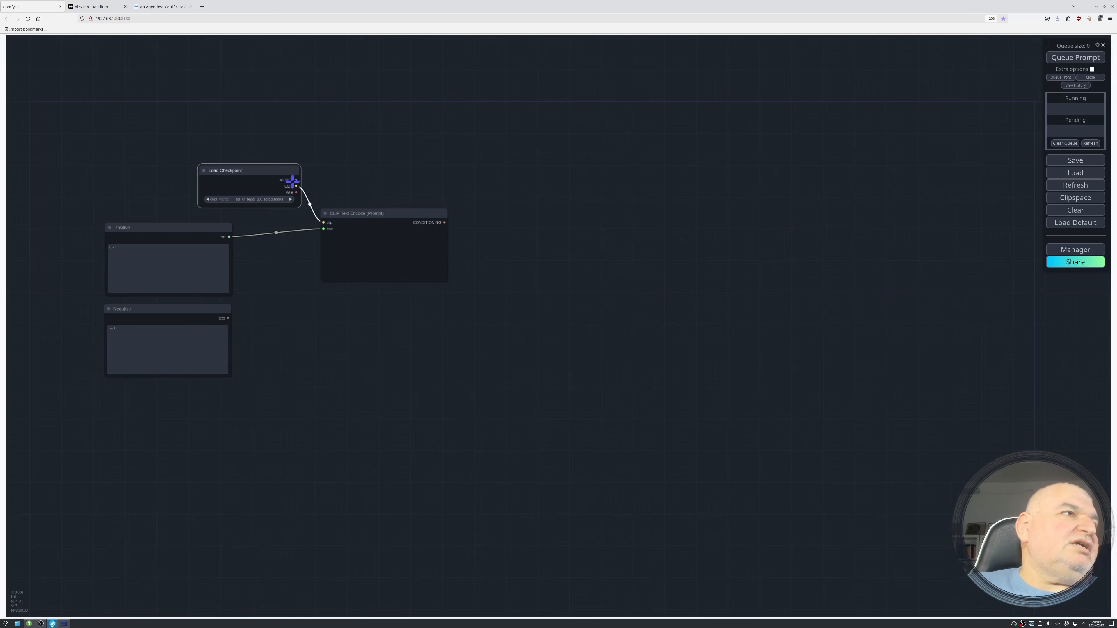
left_click(147, 260)
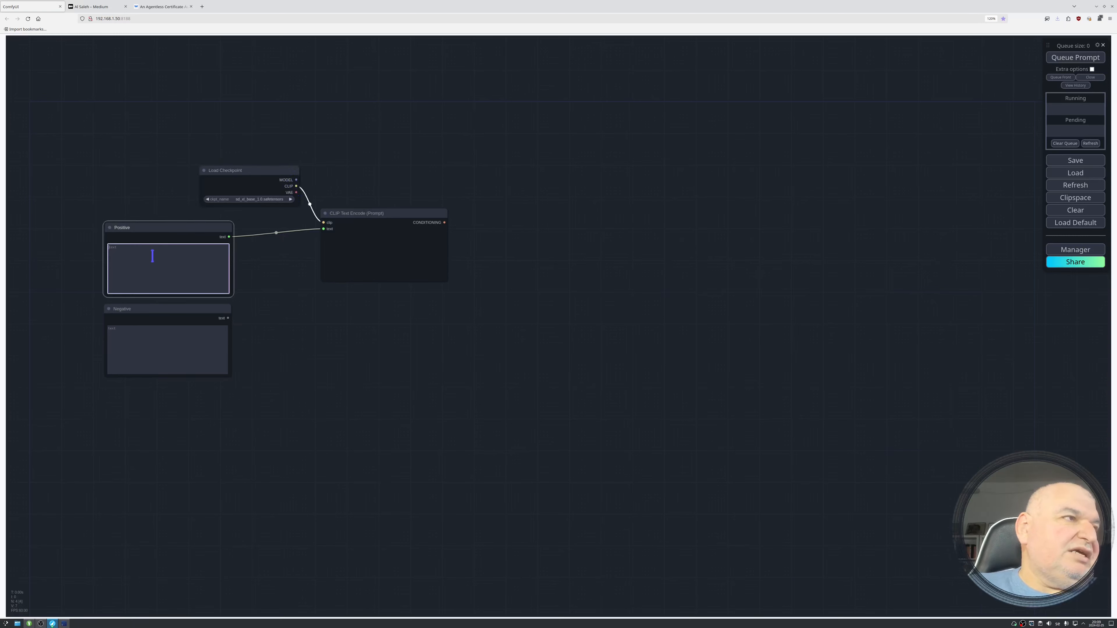
Duplicate the CLIP Text Encode node below the original and shrink both encoder nodes to a compact size
left_click(367, 215)
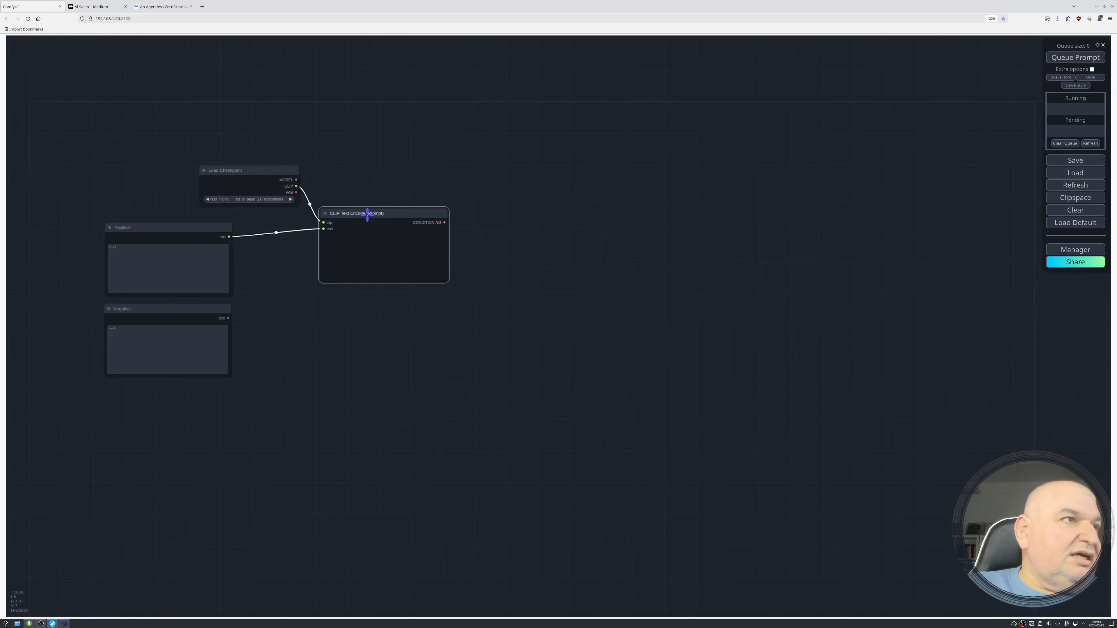
left_click_drag(367, 215, 358, 306)
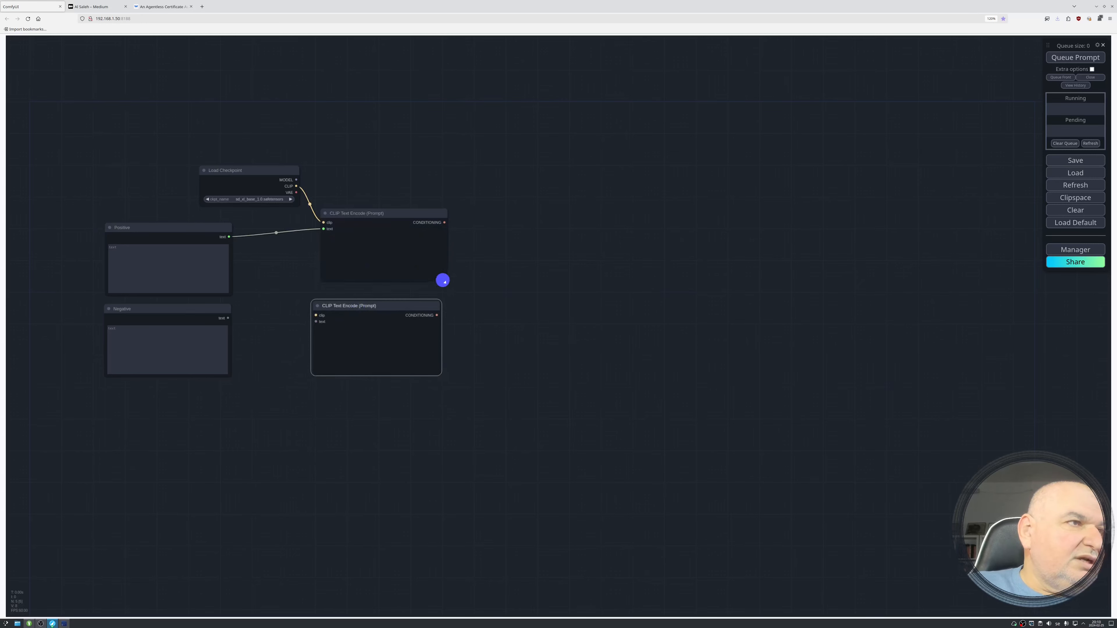
left_click_drag(442, 281, 349, 209)
left_click_drag(440, 374, 337, 288)
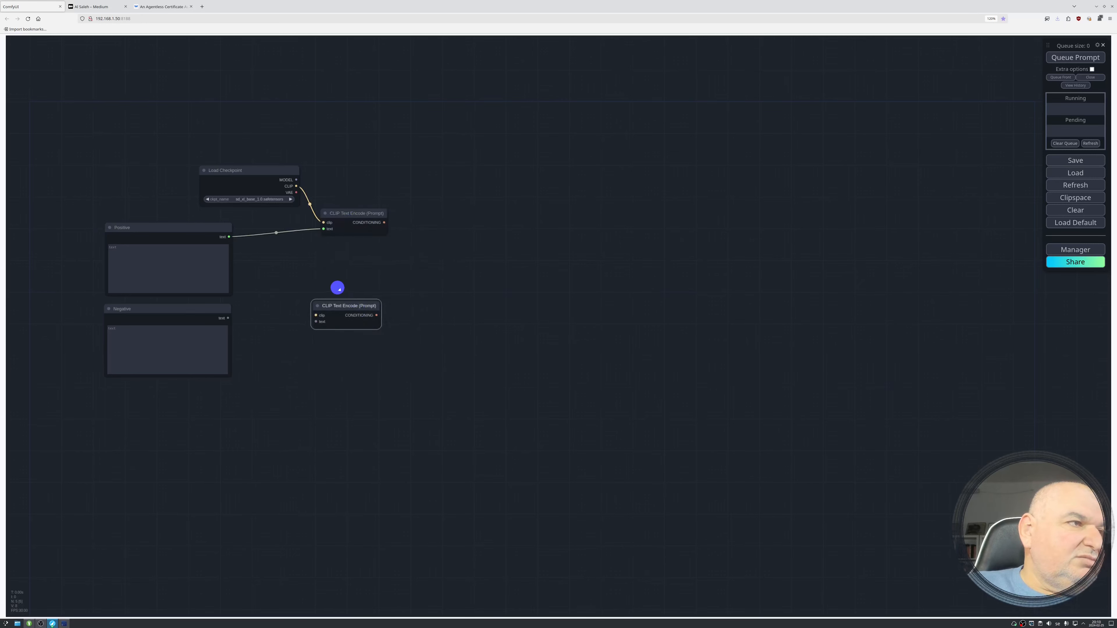
Connect the Negative node's text and Load Checkpoint's CLIP outputs to the lower CLIP Text Encode node
left_click_drag(228, 318, 315, 321)
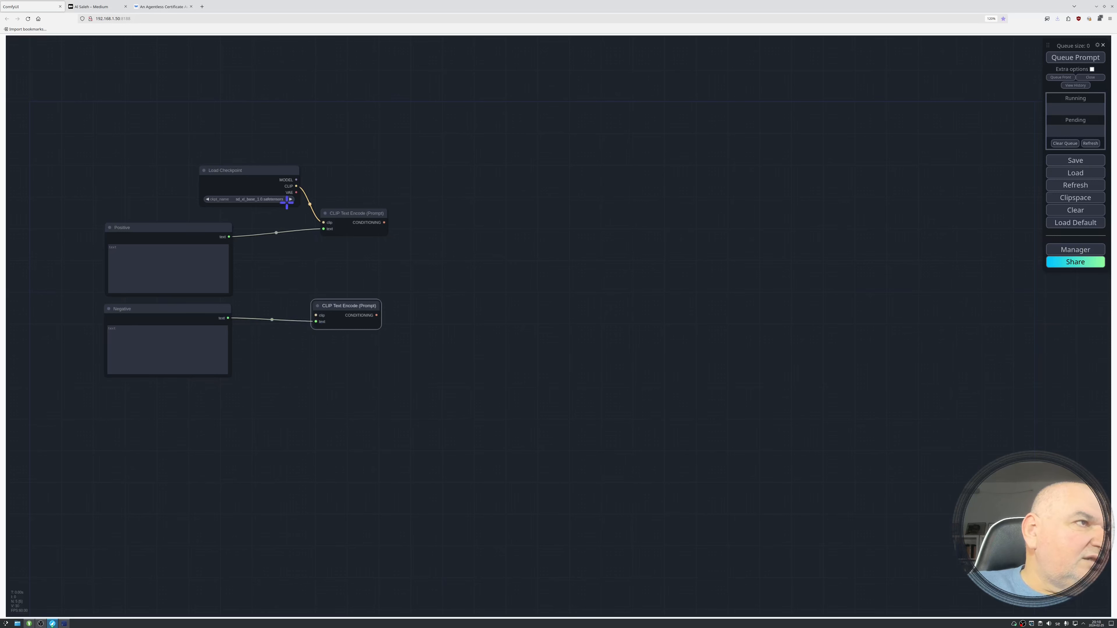
left_click_drag(296, 187, 350, 304)
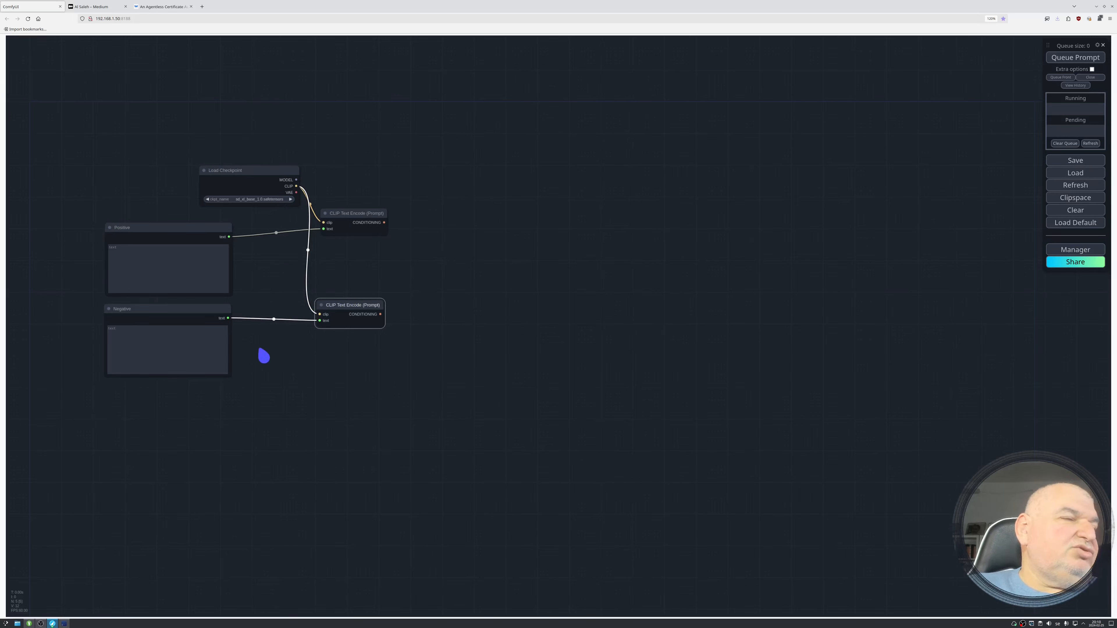
Add a KSampler (Advanced) node beside the text encoders by searching for "ksa"
double_click(496, 248)
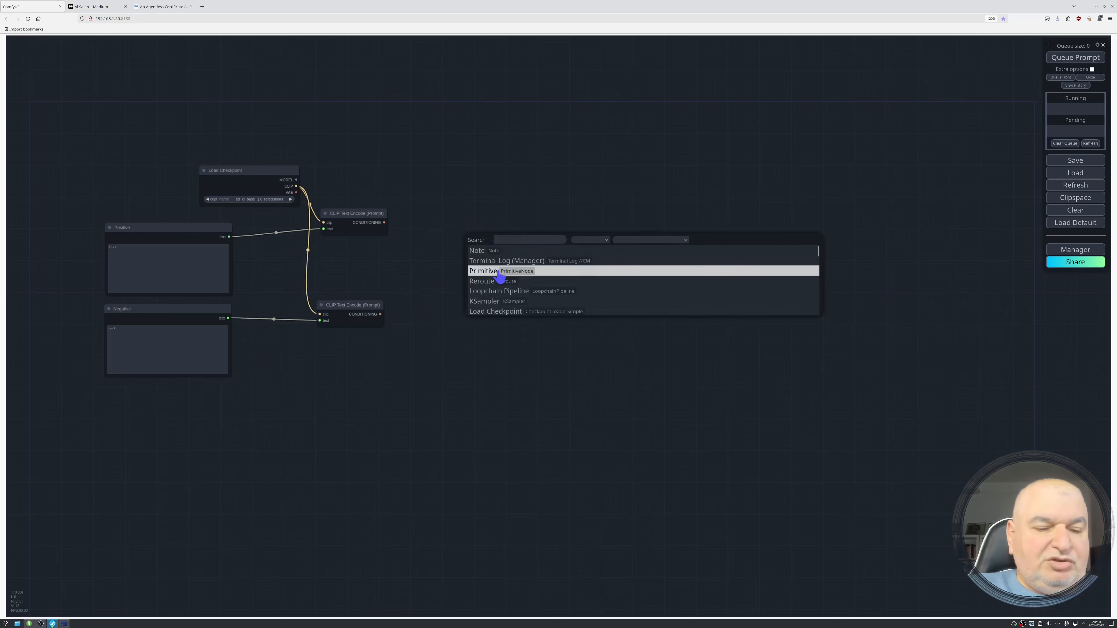
type("ksa")
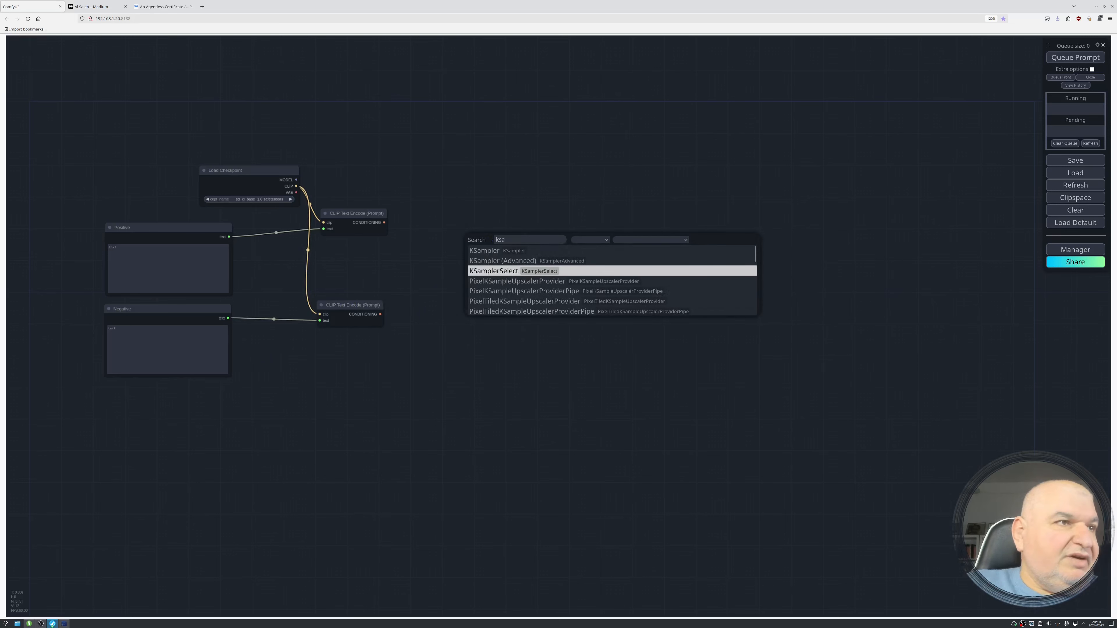
left_click(498, 262)
left_click_drag(544, 238, 514, 227)
Connect the upper encoder to the KSampler's positive input, the lower encoder to negative, and Load Checkpoint's MODEL to model
left_click_drag(384, 222, 466, 239)
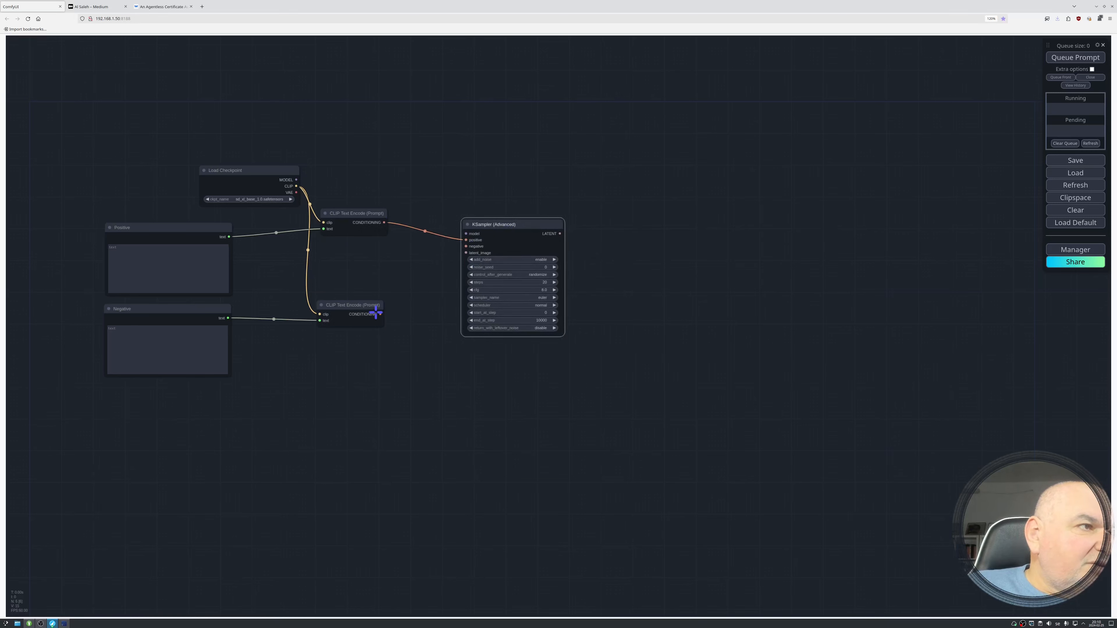
left_click_drag(377, 313, 466, 249)
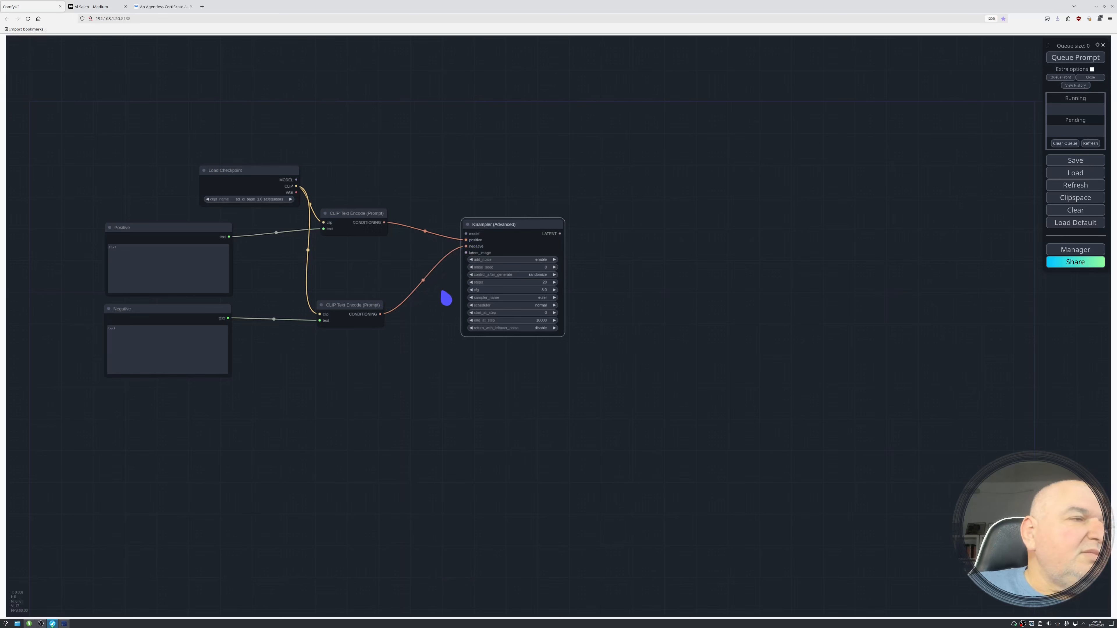
left_click_drag(296, 180, 466, 233)
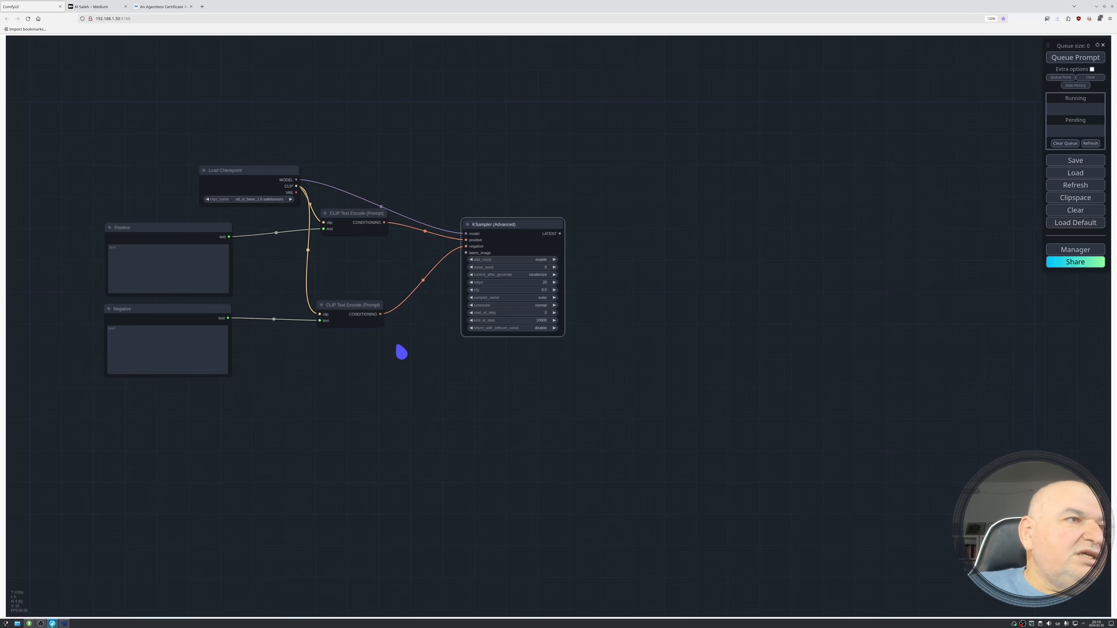
Add an Empty Latent Image node below the encoders by searching for "em" and connect its LATENT output to the KSampler's latent_image
double_click(307, 389)
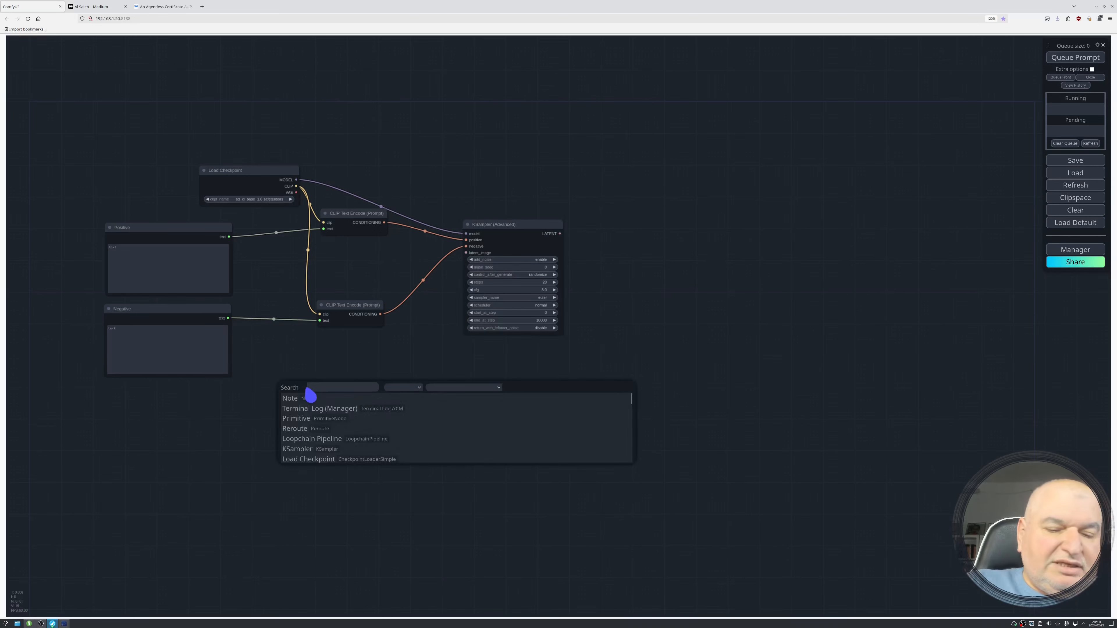
type("em")
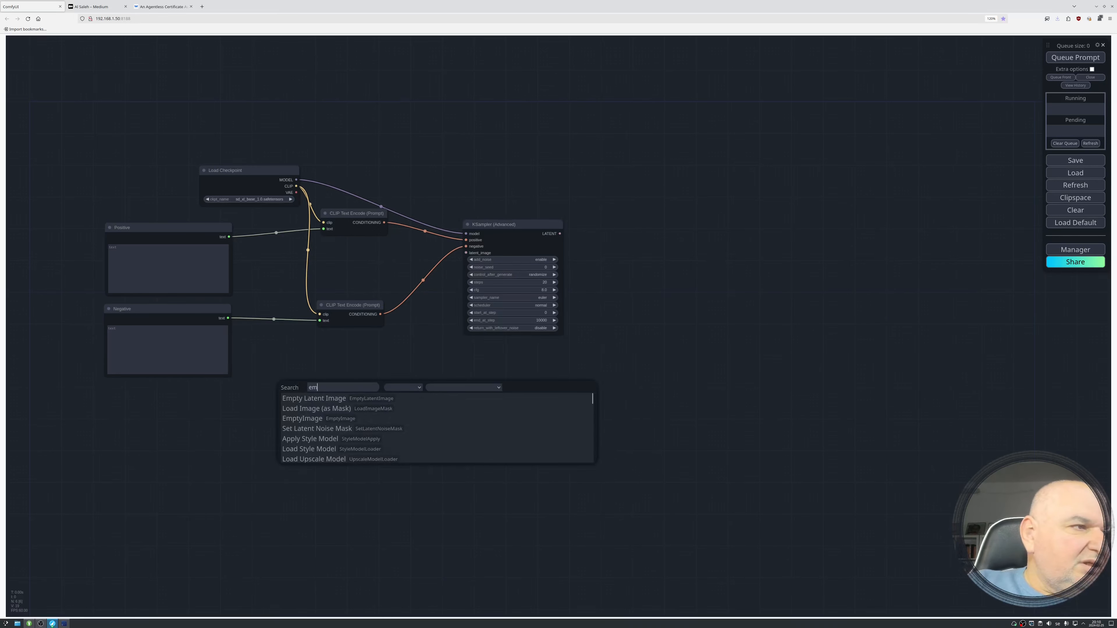
left_click(313, 398)
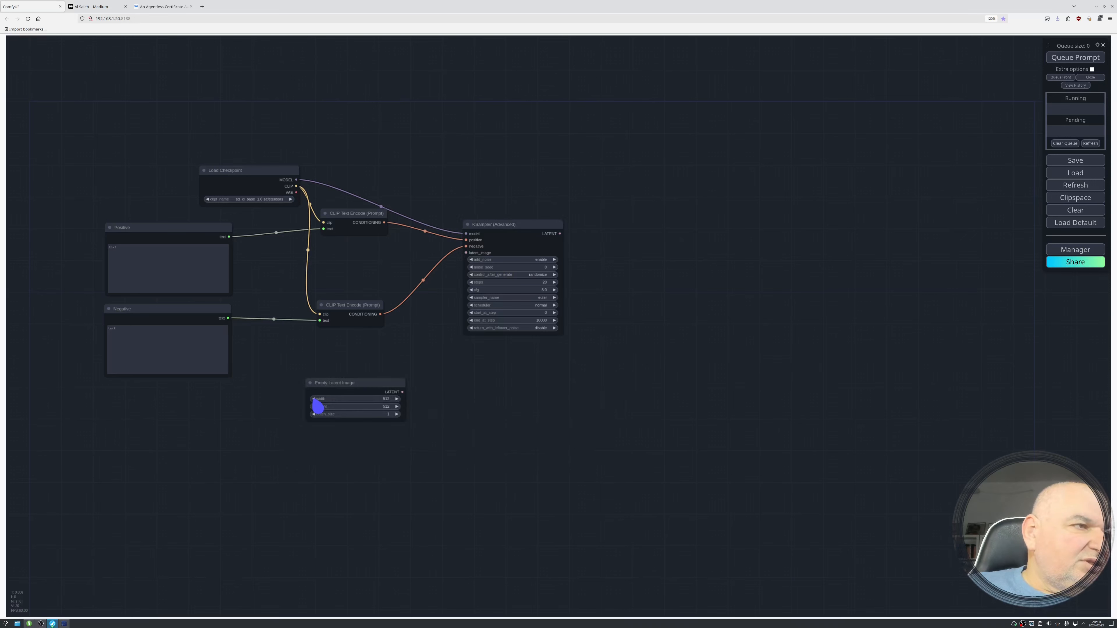
left_click_drag(335, 382, 466, 252)
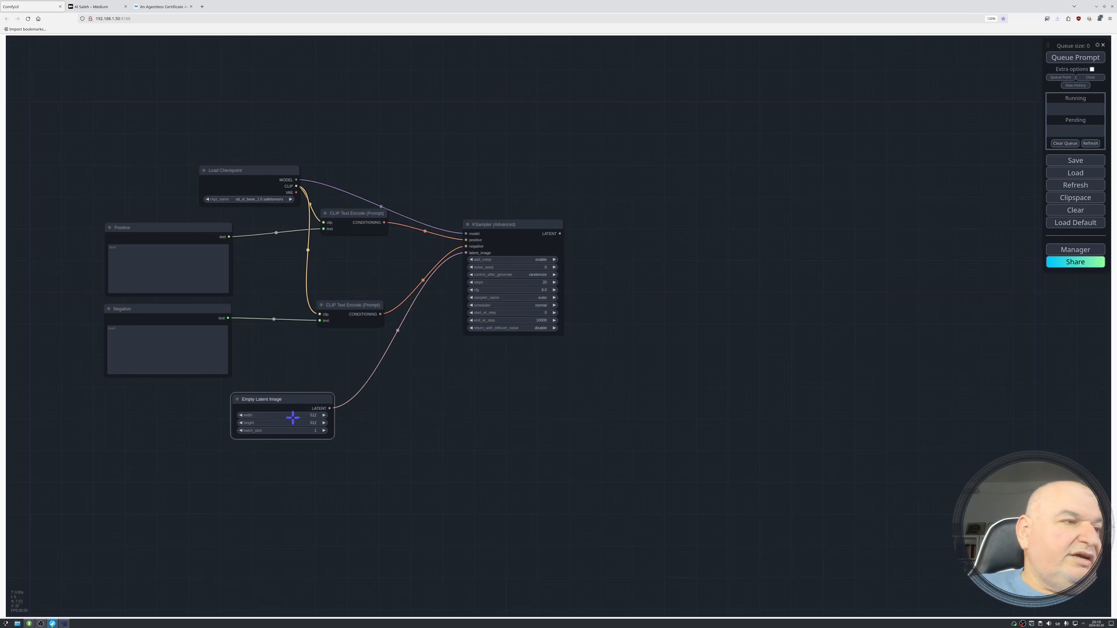
Add an SDXL Resolution Presets (ws) node beside the Empty Latent Image node by searching for "resol"
left_click(151, 430)
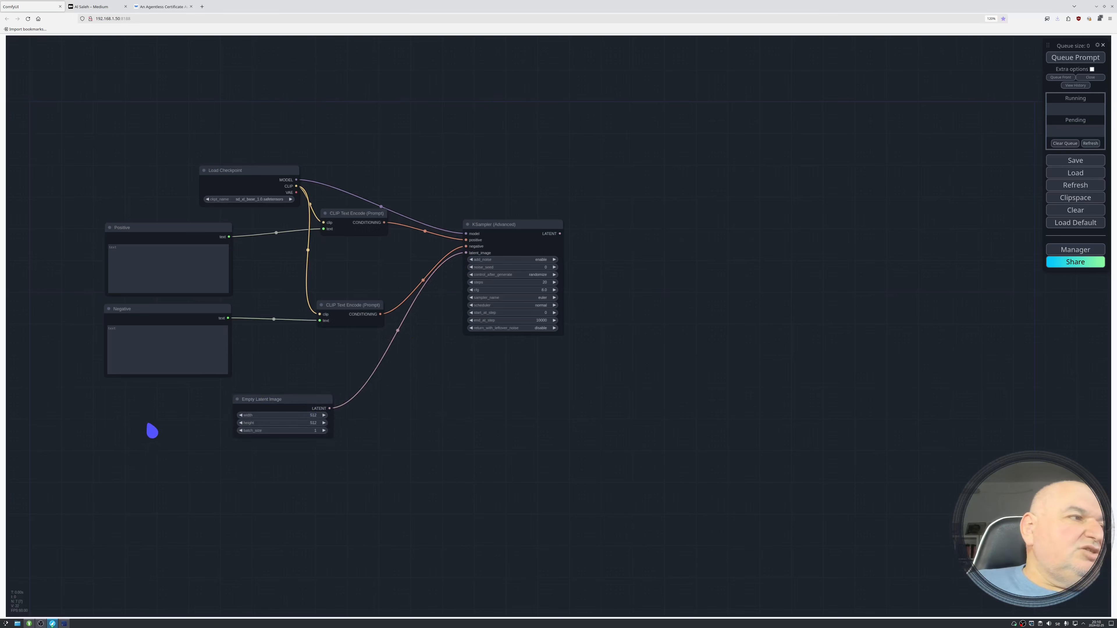
double_click(152, 431)
type("resul")
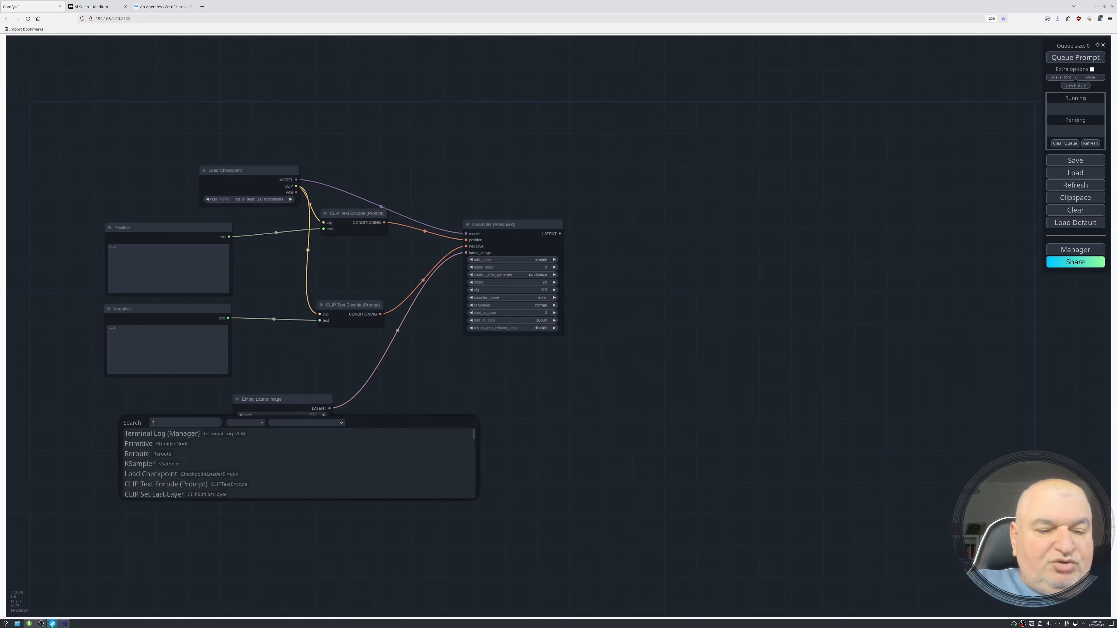
key("BackSpace")
key("BackSpace")
type("u")
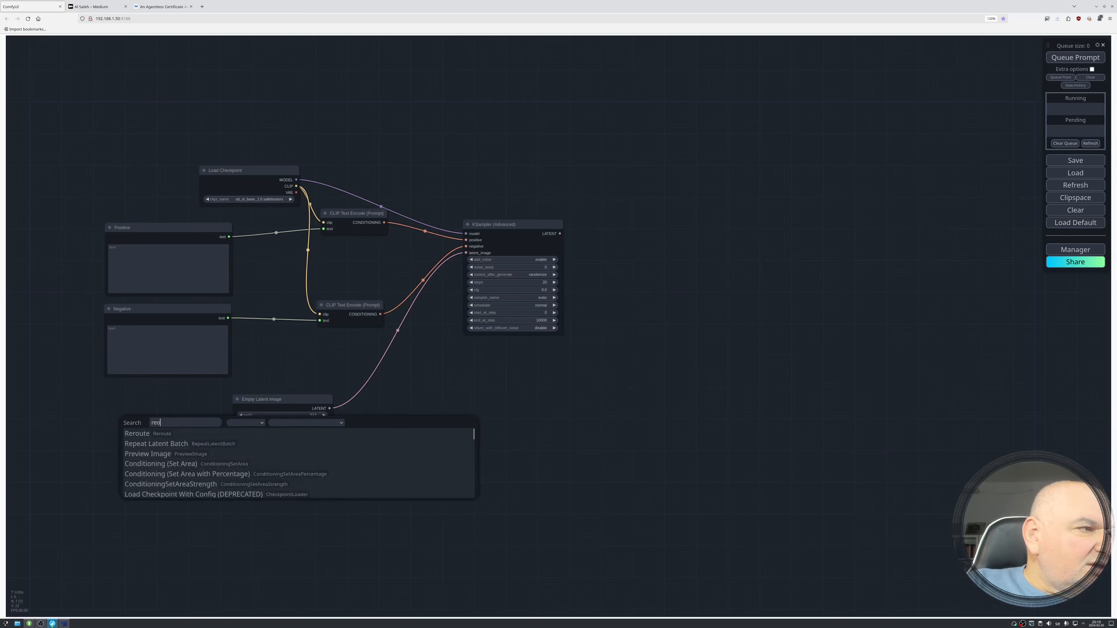
key("BackSpace")
type("solu")
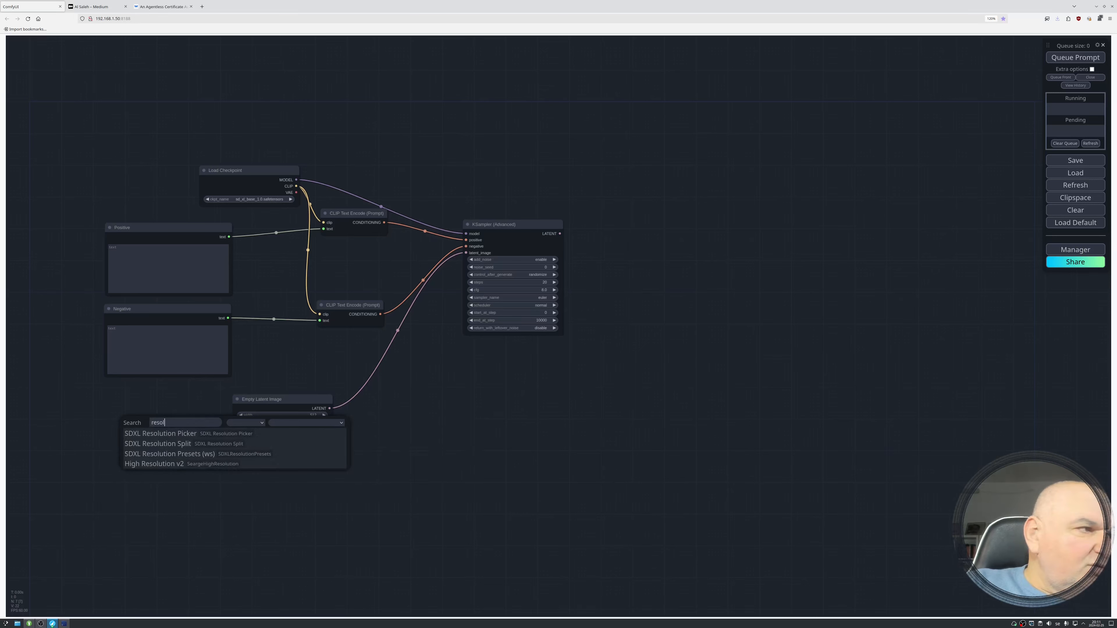
left_click(181, 455)
left_click_drag(220, 417, 144, 413)
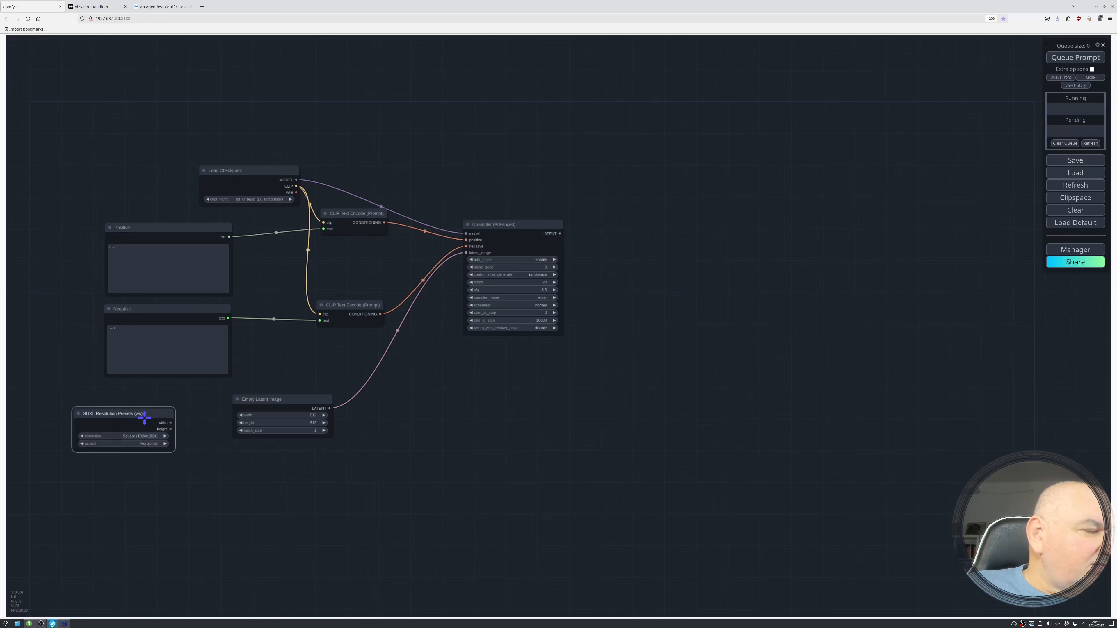
Convert the Empty Latent Image node's width and height to inputs
right_click(258, 414)
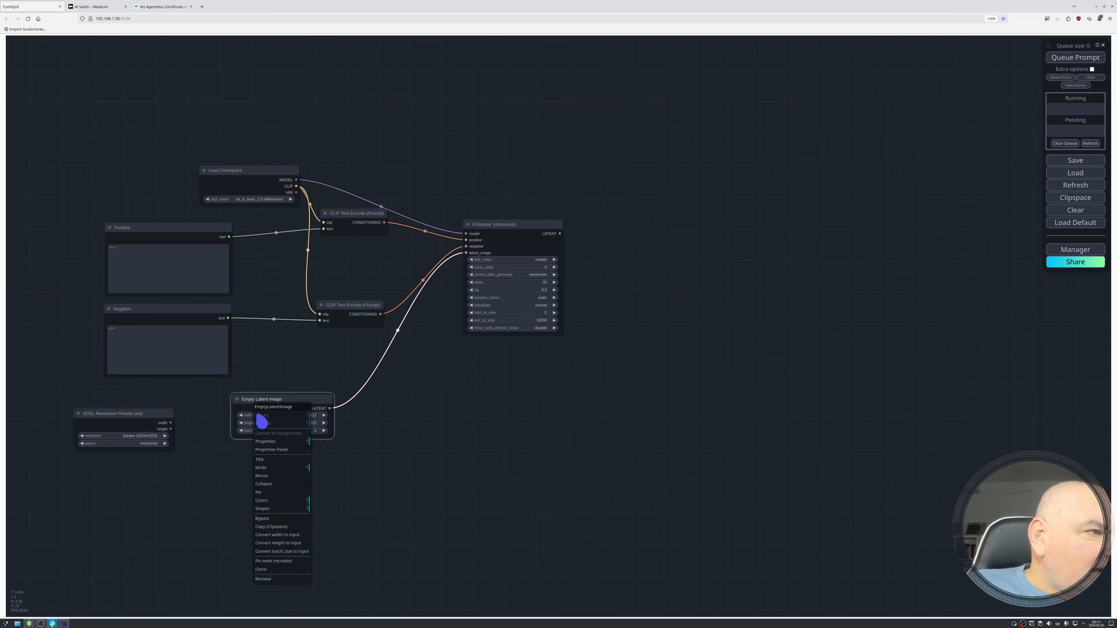
left_click(276, 535)
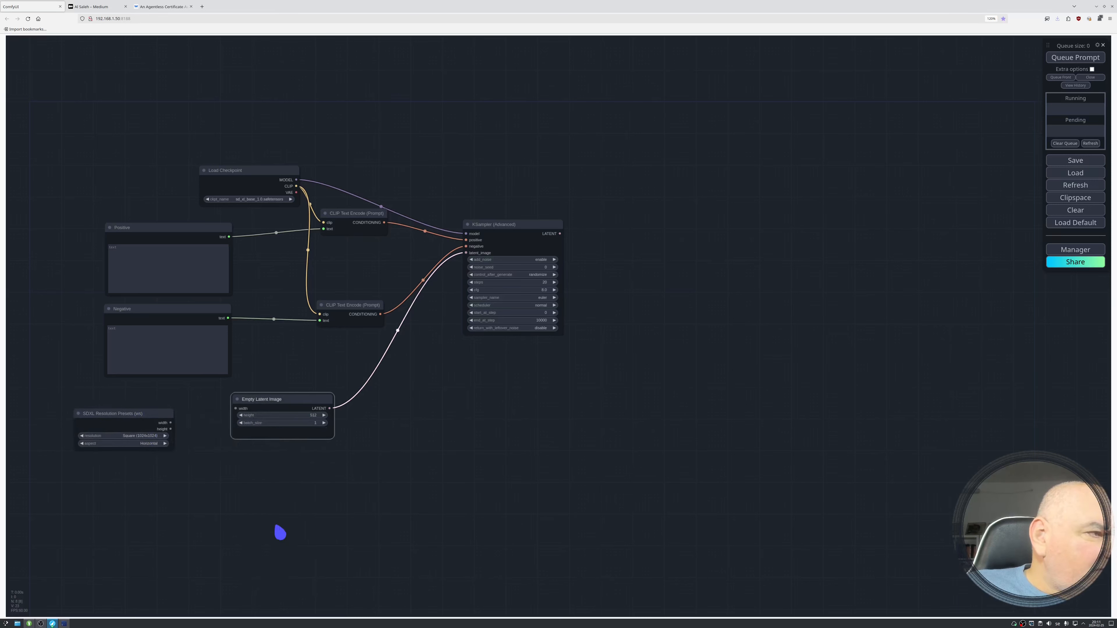
right_click(261, 415)
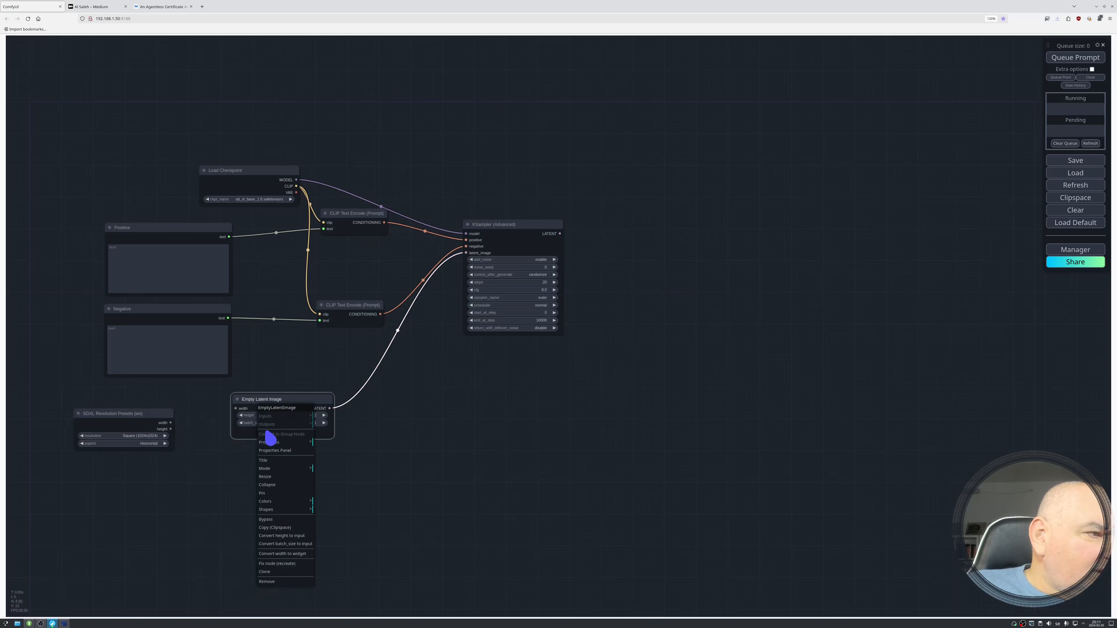
left_click(291, 536)
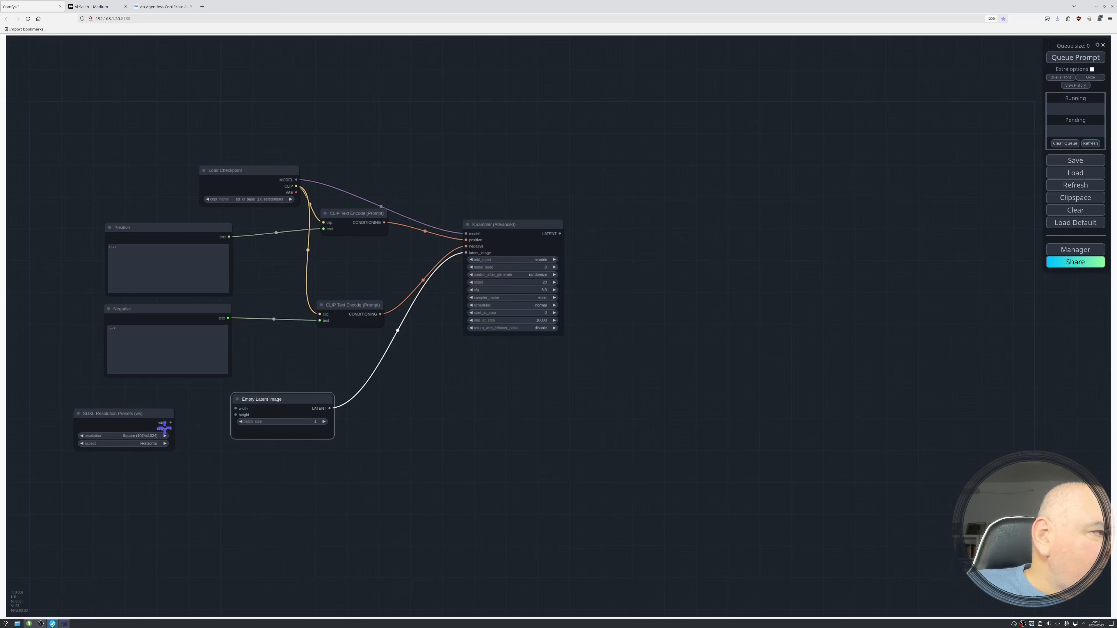
Connect the resolution presets' width and height outputs to Empty Latent Image and set the resolution to Photo (1216x832)
left_click_drag(170, 423, 236, 408)
left_click_drag(171, 429, 235, 414)
left_click(137, 436)
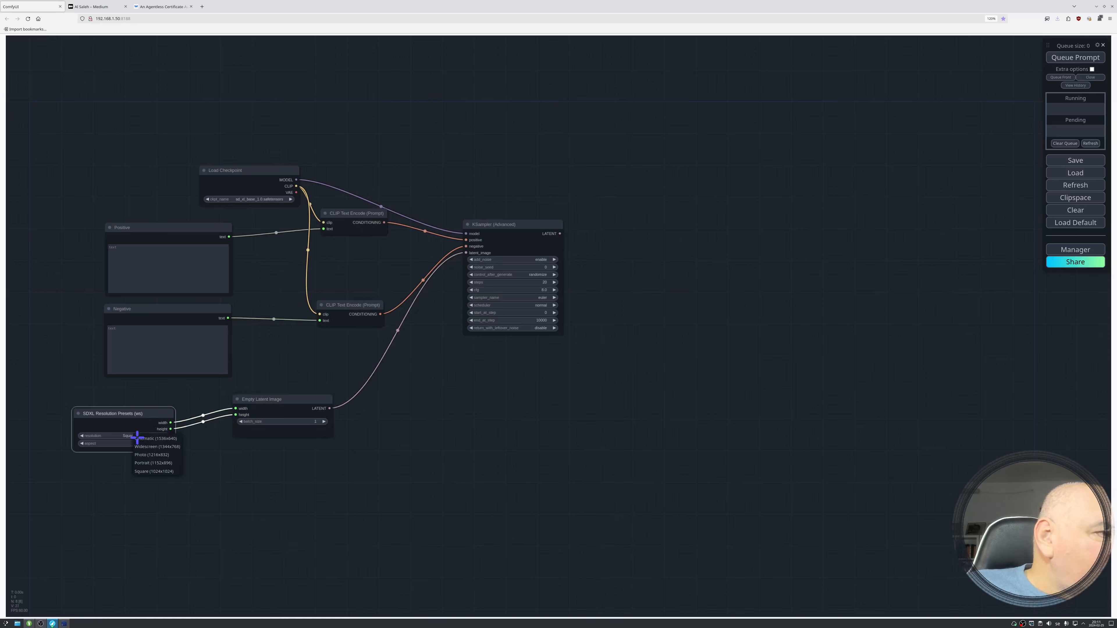
left_click(166, 456)
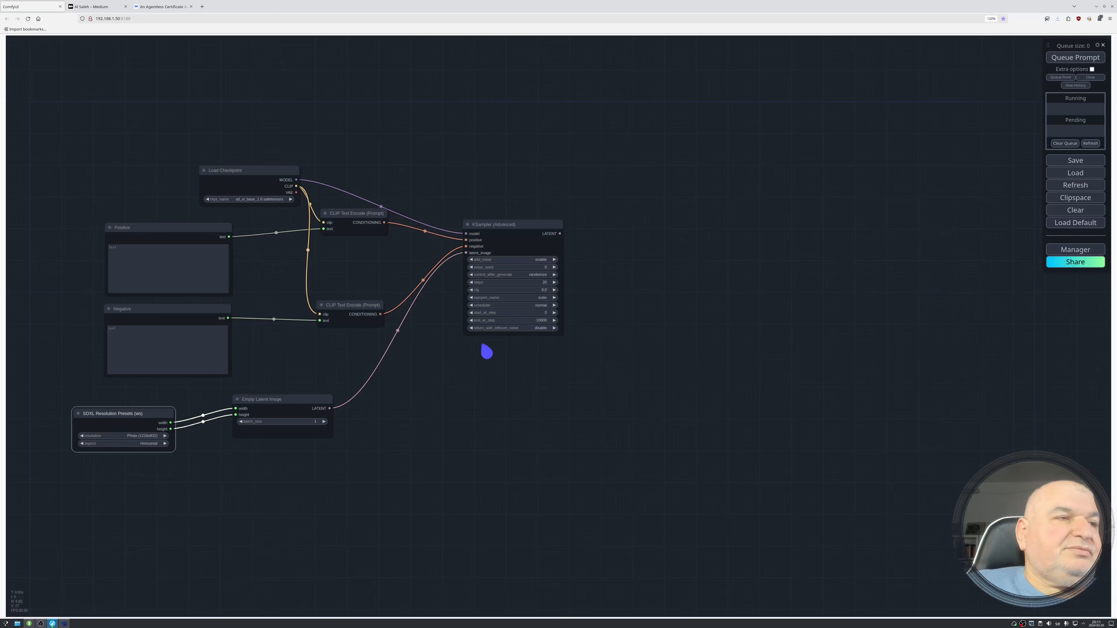
Add a VAE Encode node beside the KSampler by searching for "vae" and move the KSampler closer to the text encoders
mouse_move(526, 225)
left_mouse_down()
mouse_move(511, 235)
mouse_move(517, 225)
left_mouse_up()
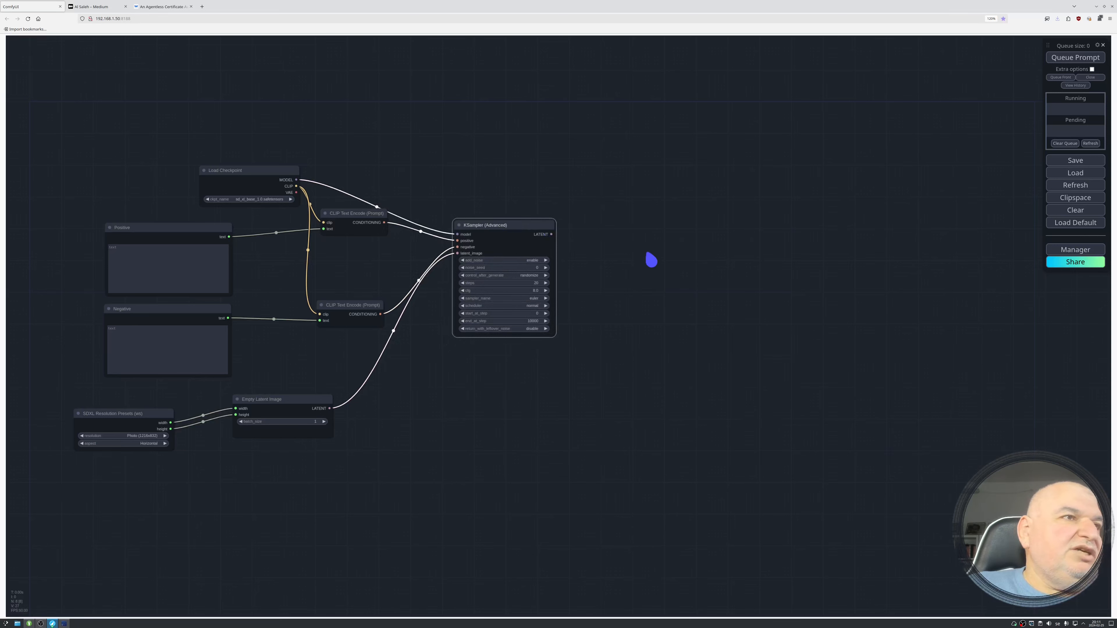
left_click(611, 289)
double_click(611, 289)
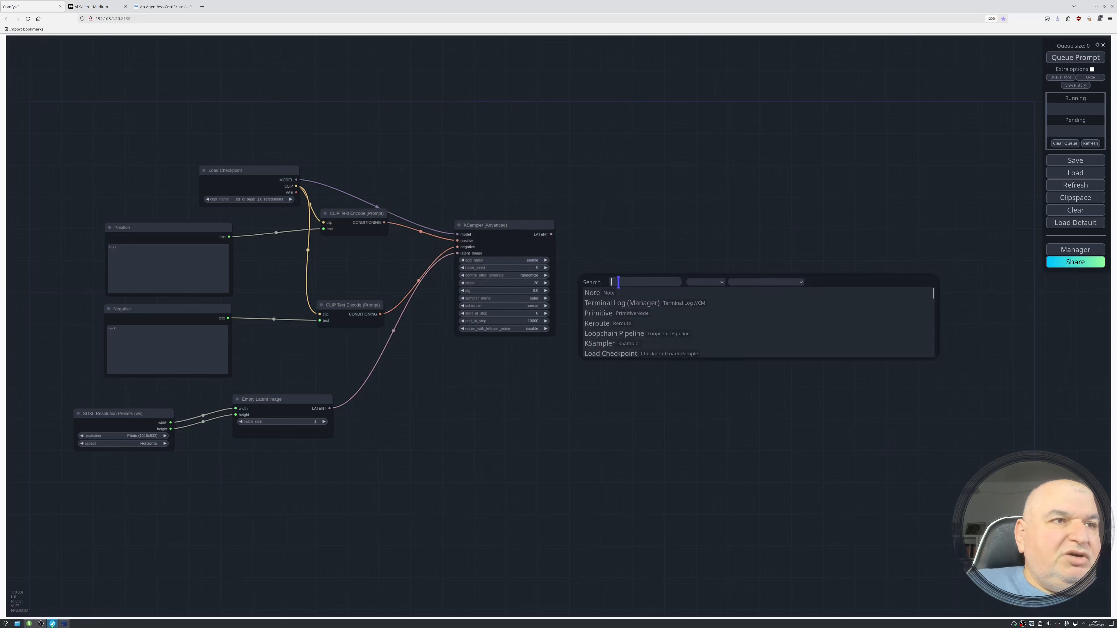
type("vae")
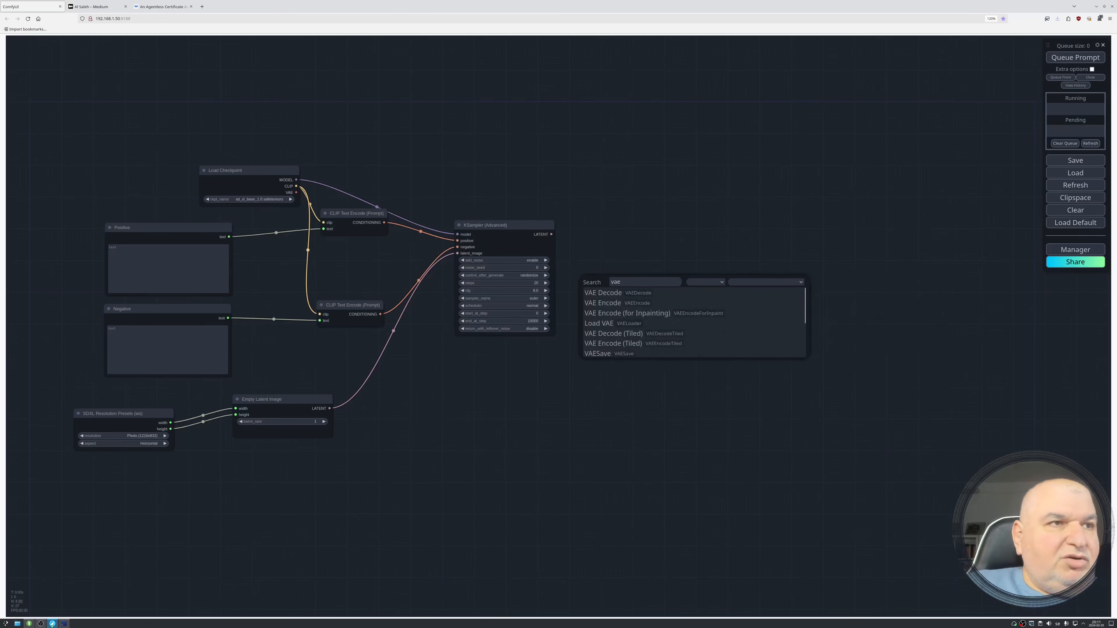
left_click(618, 304)
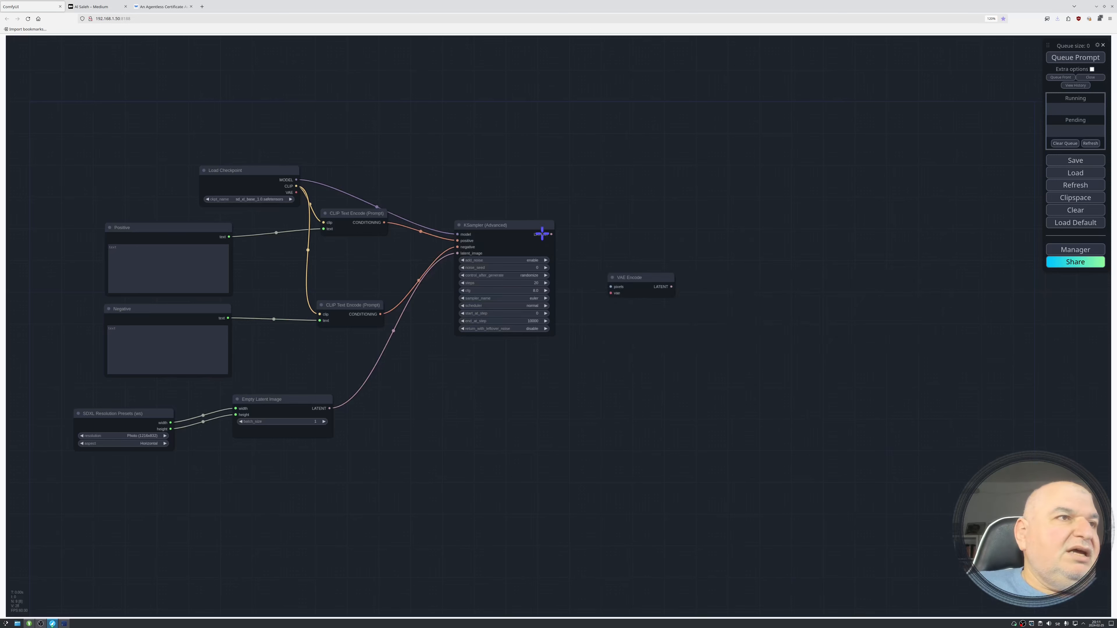
left_click_drag(534, 227, 520, 249)
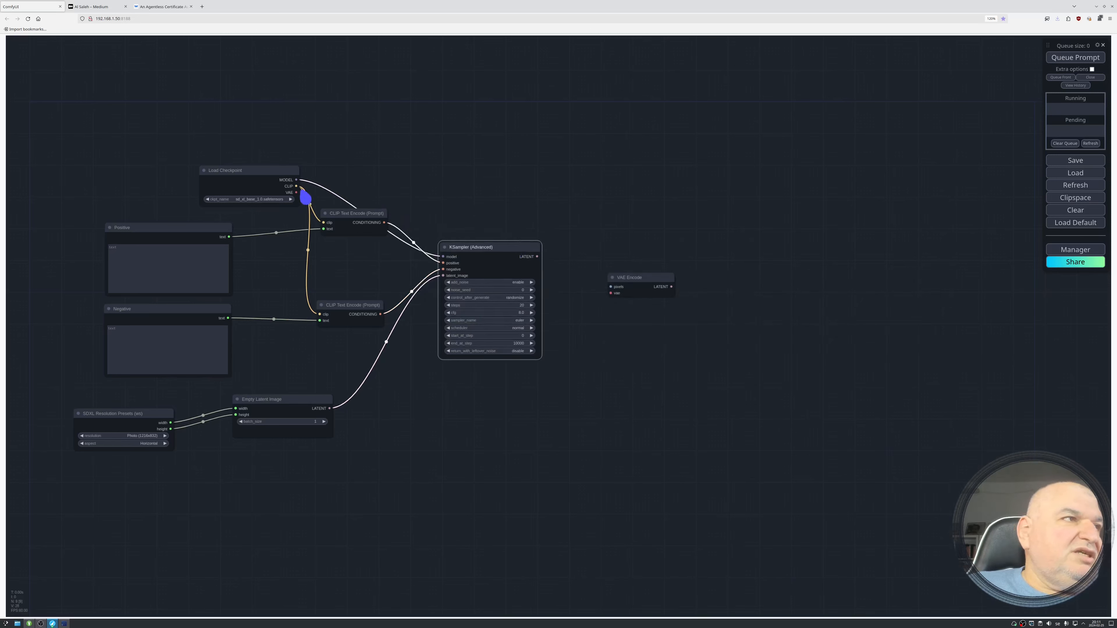
Try to wire the Load Checkpoint VAE output and the KSampler latent output into the VAE Encode node
left_click_drag(296, 192, 613, 294)
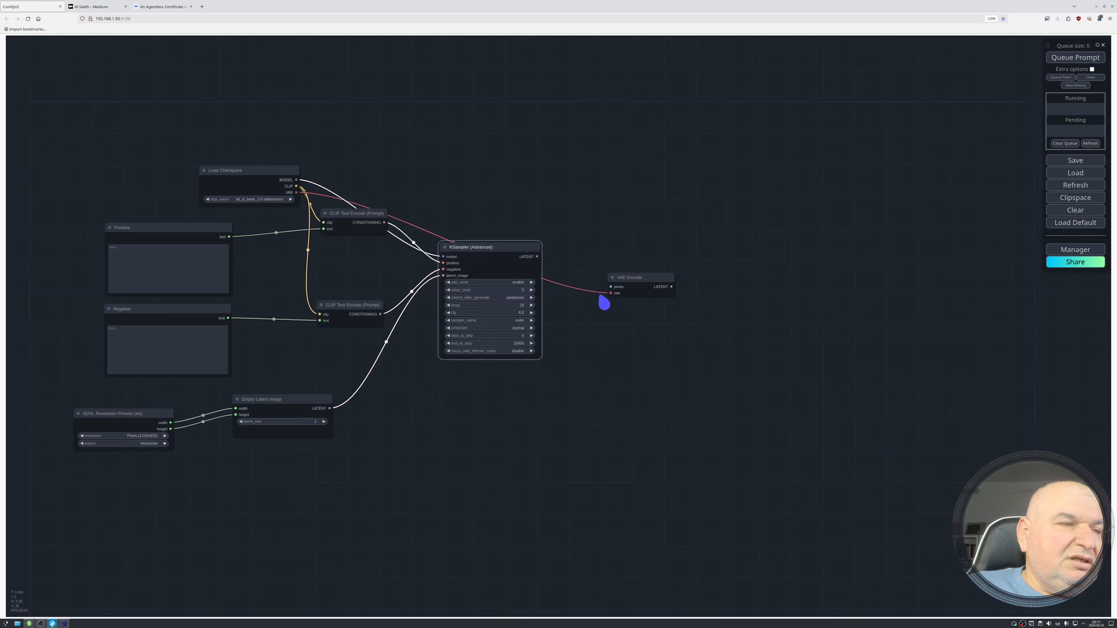
left_click_drag(537, 256, 611, 285)
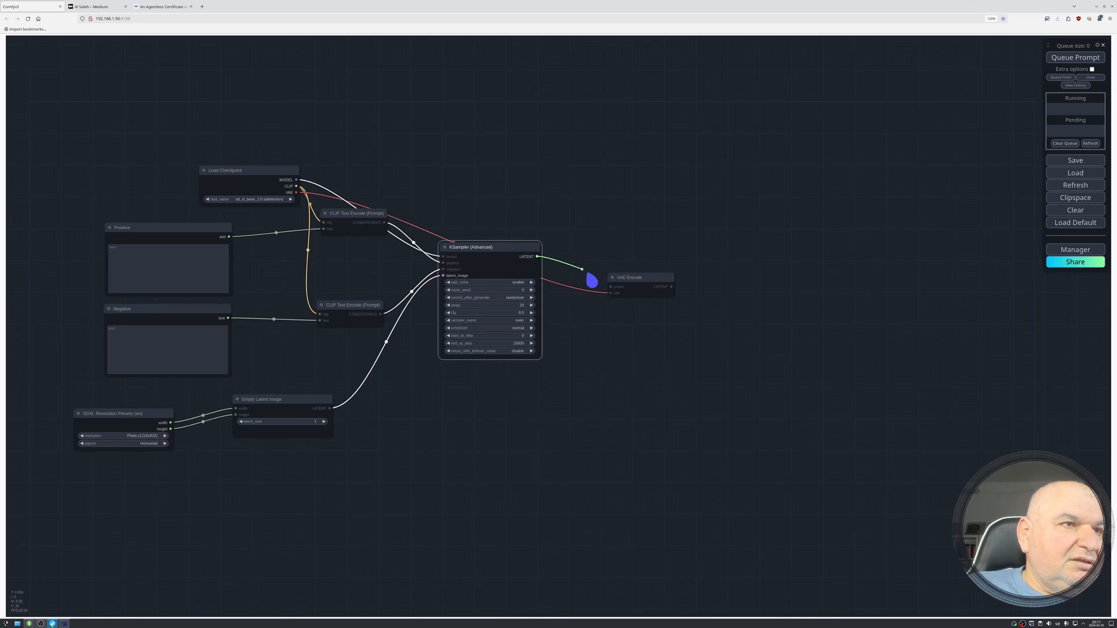
Replace the VAE Encode node with a VAE Decode node found by searching for "decode"
left_click(661, 277)
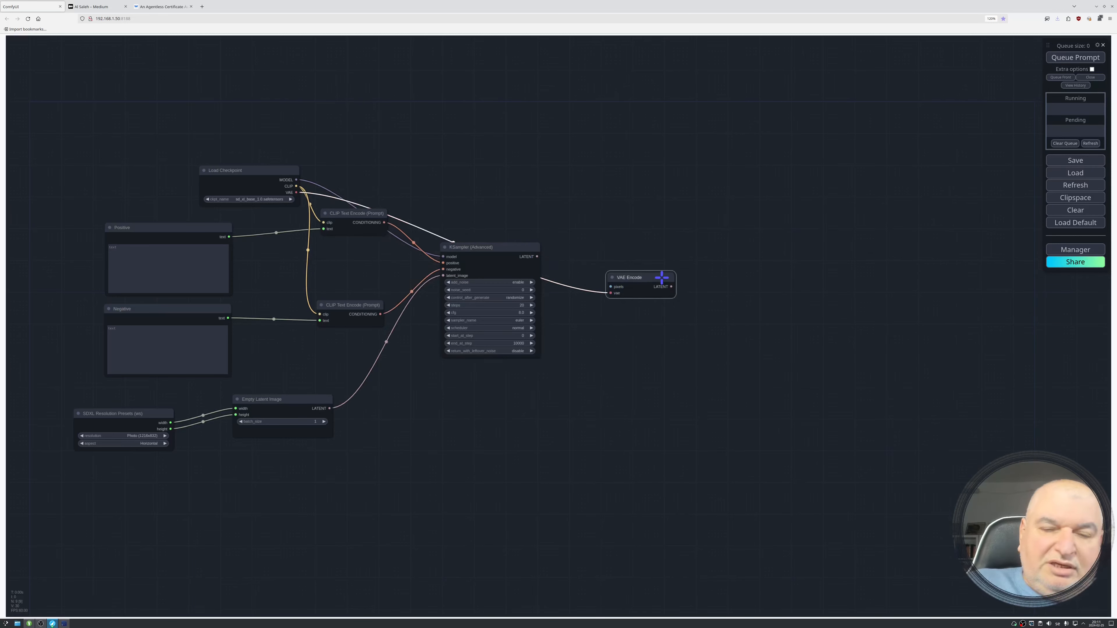
key("Delete")
right_click(655, 276)
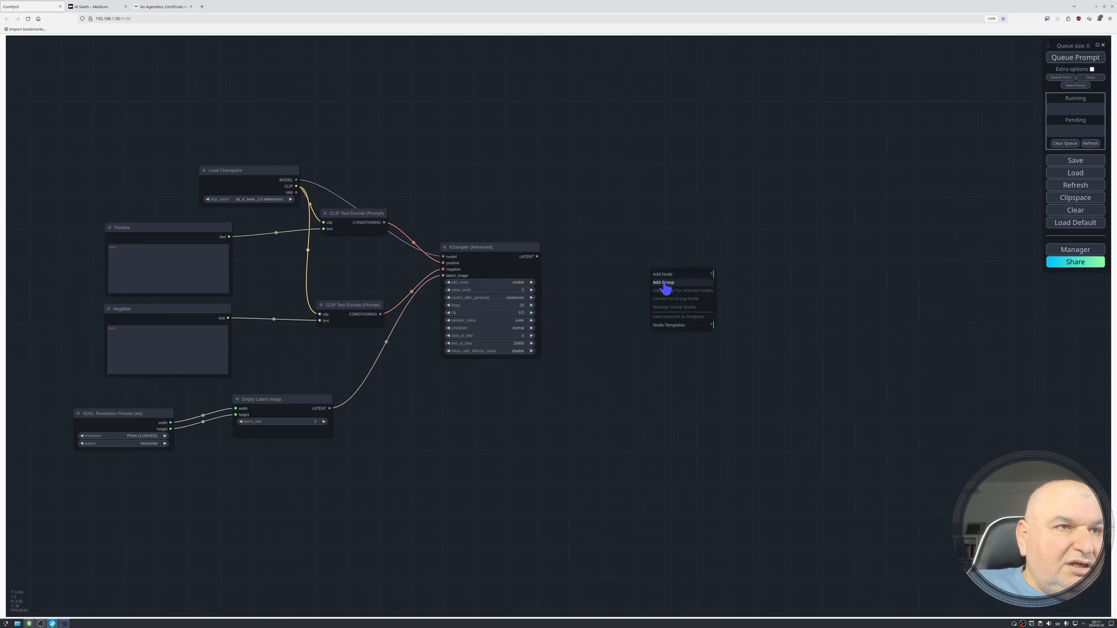
double_click(640, 335)
type("decode")
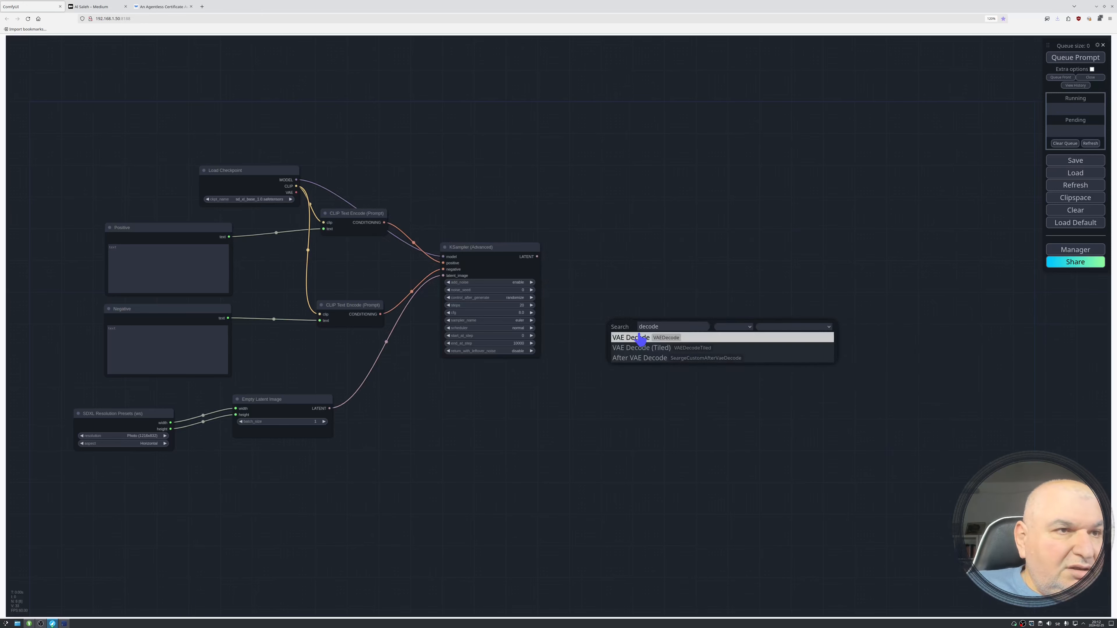
left_click(640, 339)
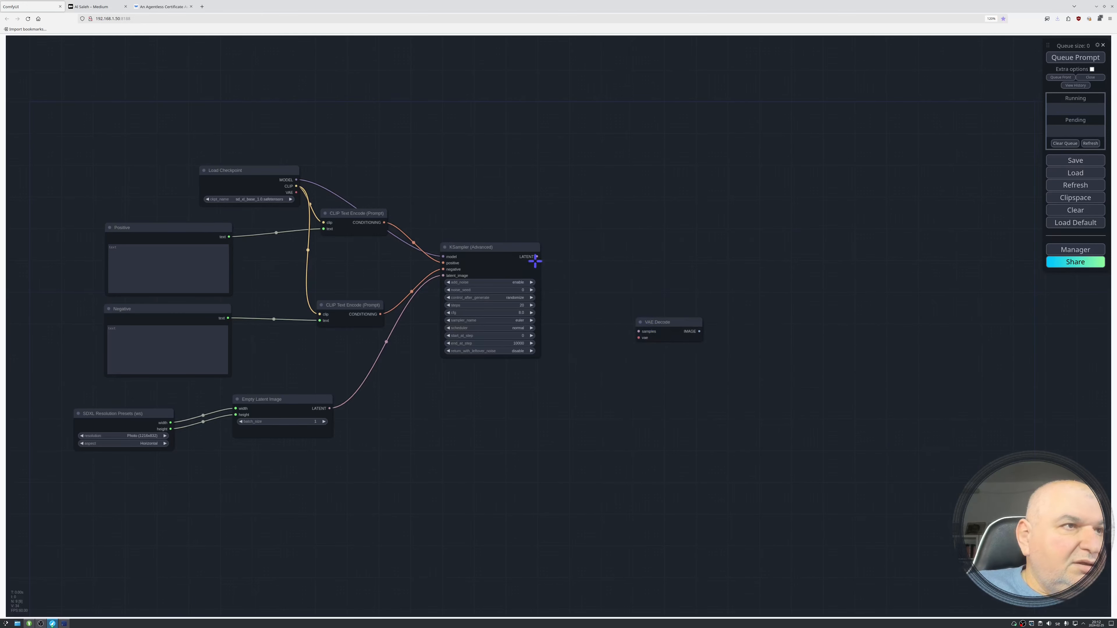
Connect the KSampler's latent output and the checkpoint's VAE output to VAE Decode, and place that node beside the KSampler
left_click_drag(537, 257, 638, 332)
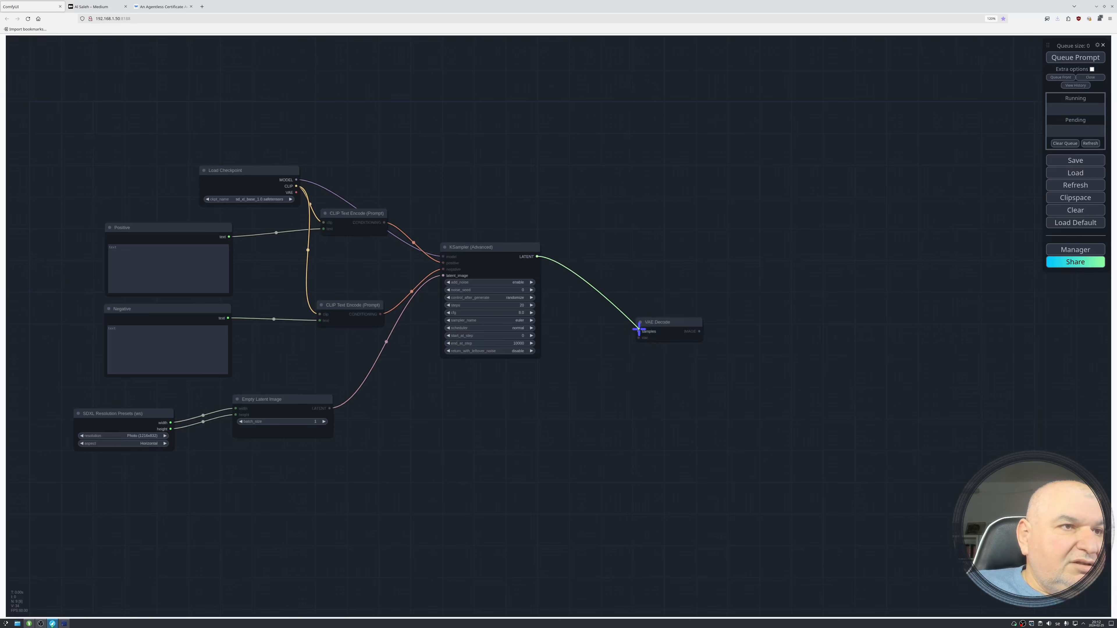
left_click_drag(296, 192, 595, 255)
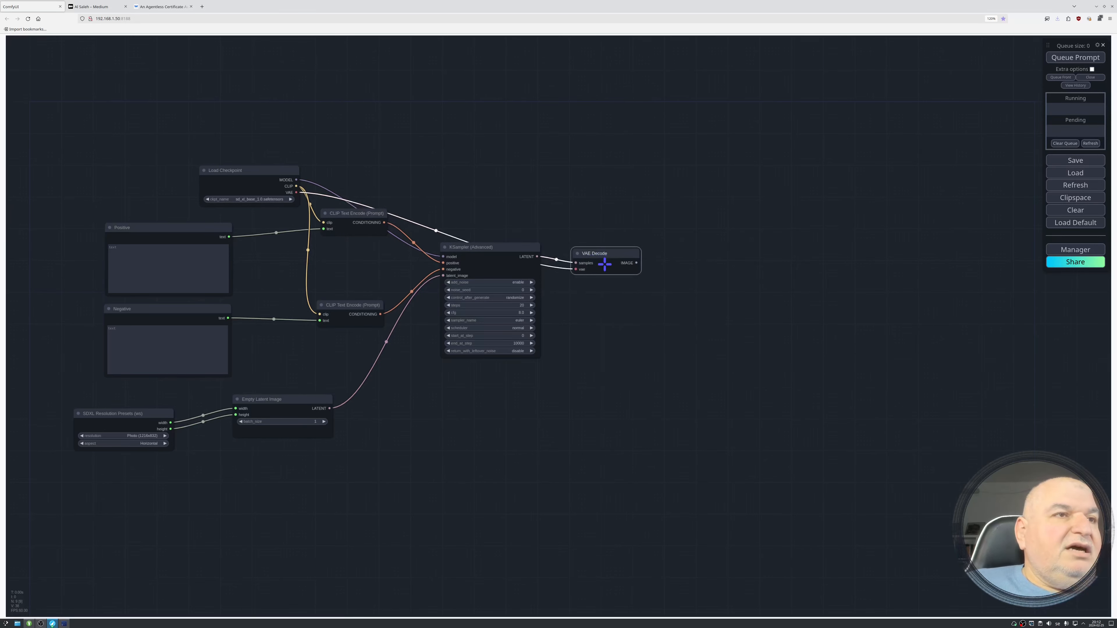
Add a Preview Image node by searching for "previ", connect VAE Decode's image output to it and place it below VAE Decode
double_click(601, 372)
type("previ")
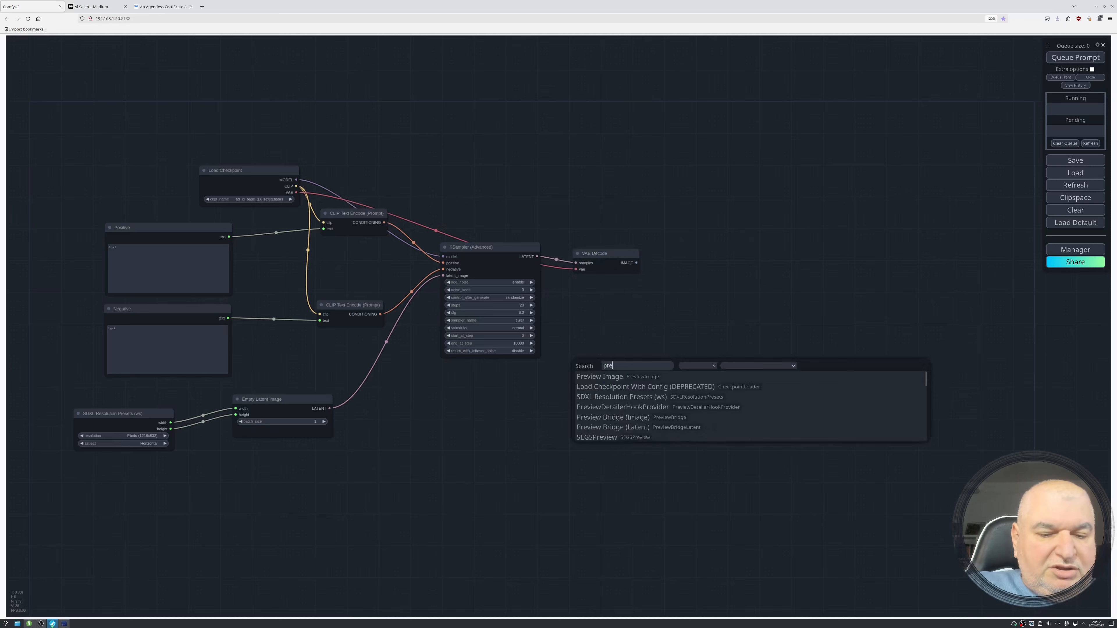
left_click(606, 379)
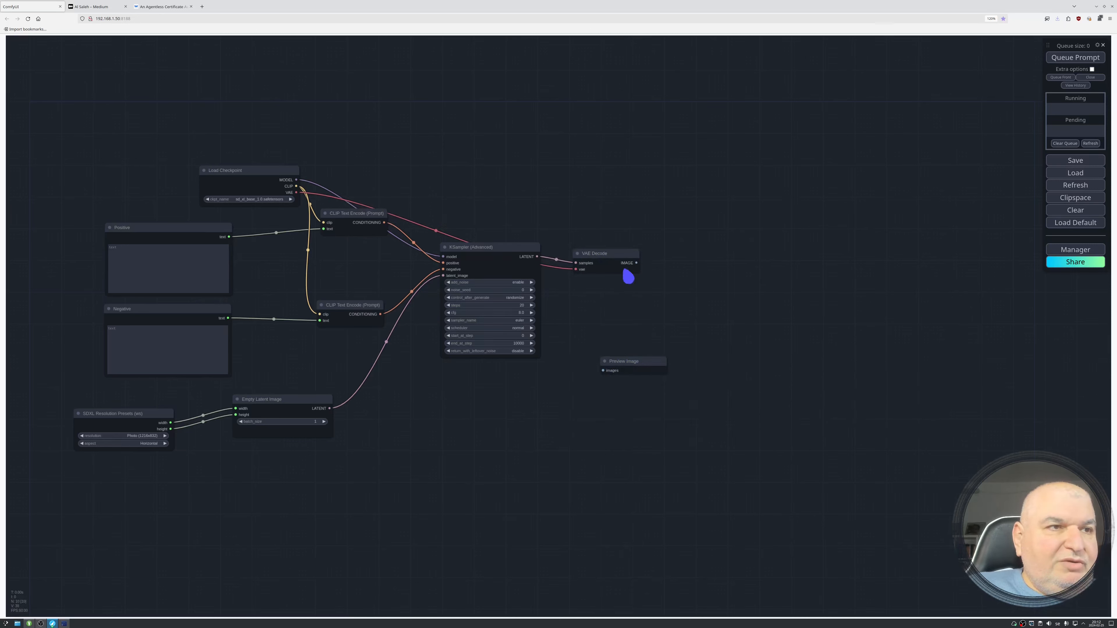
left_click_drag(636, 262, 607, 324)
left_click(628, 360)
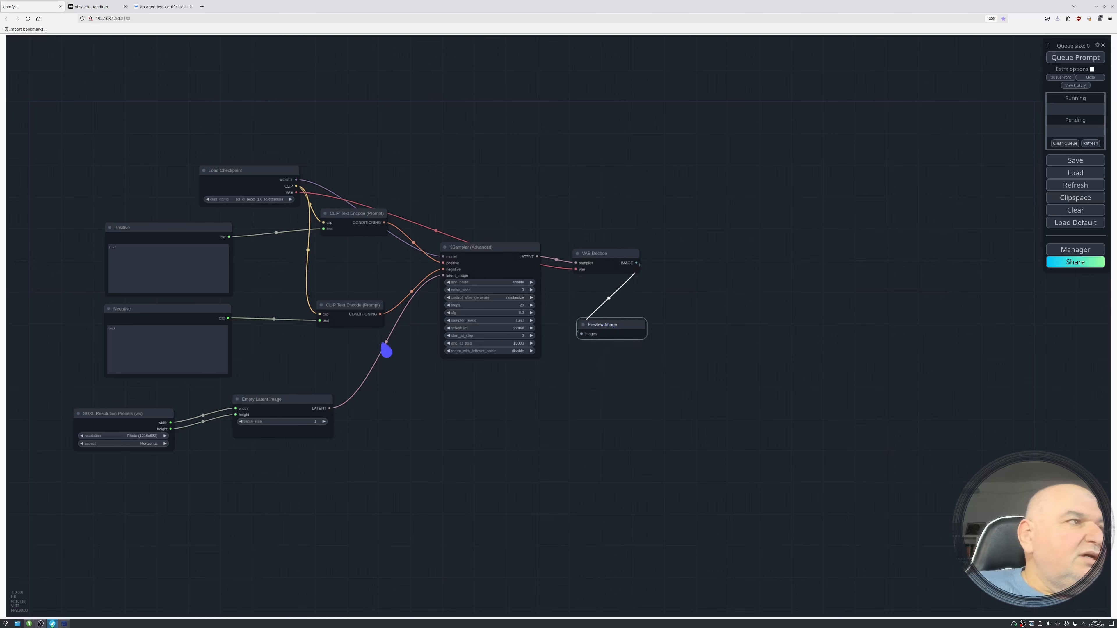
Enter "The chain of Trust" as the positive prompt and queue the image generation
left_click(176, 256)
type("T")
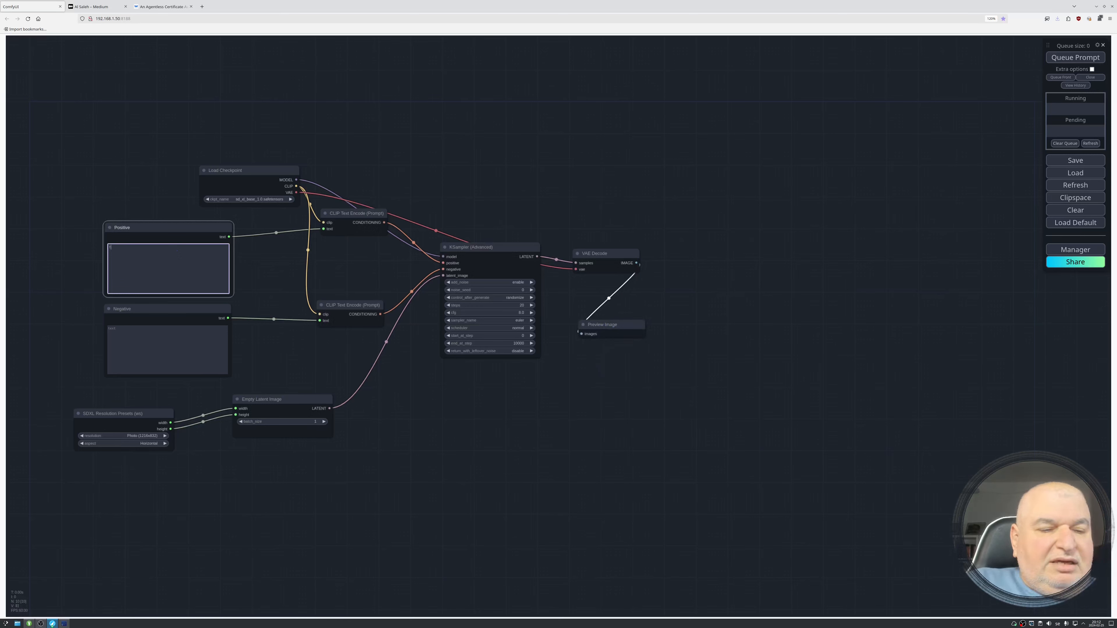
type("he chain of Trust")
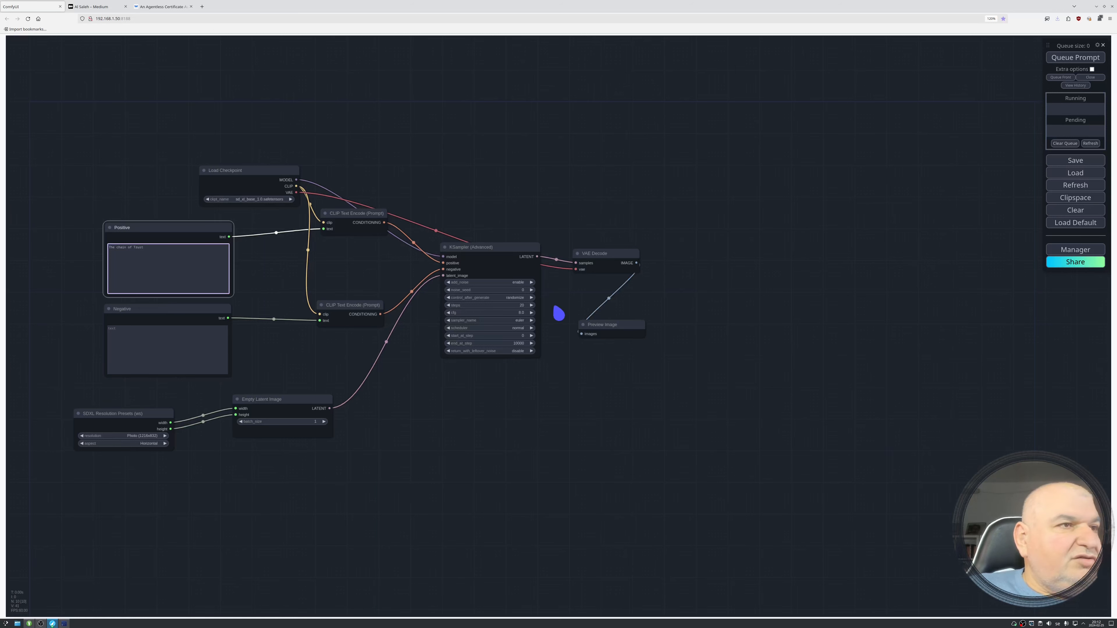
left_click(531, 290)
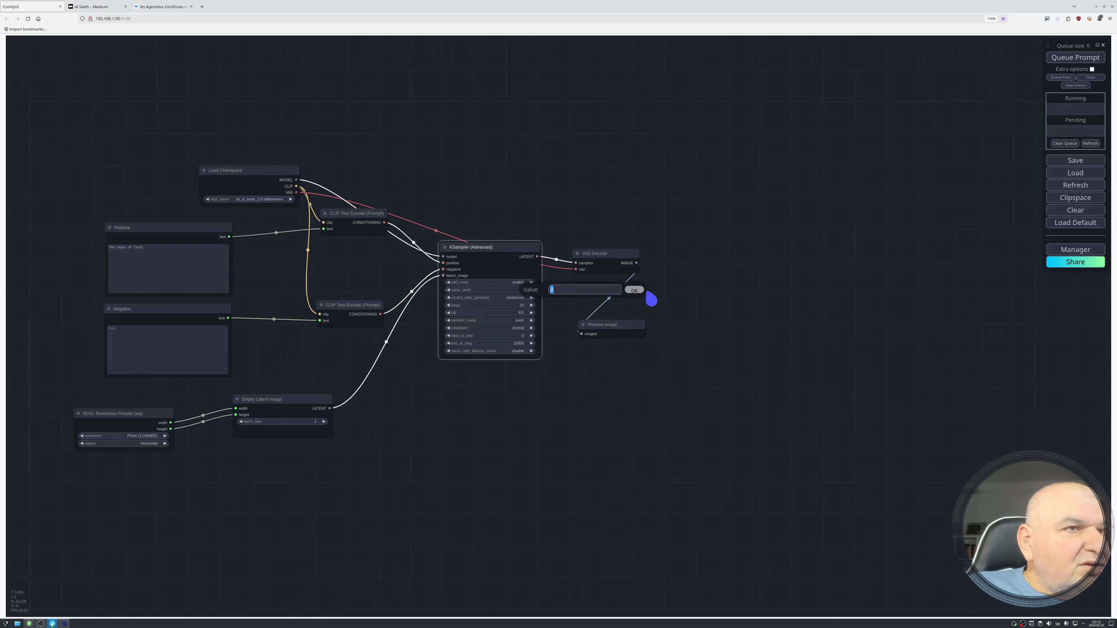
left_click(634, 291)
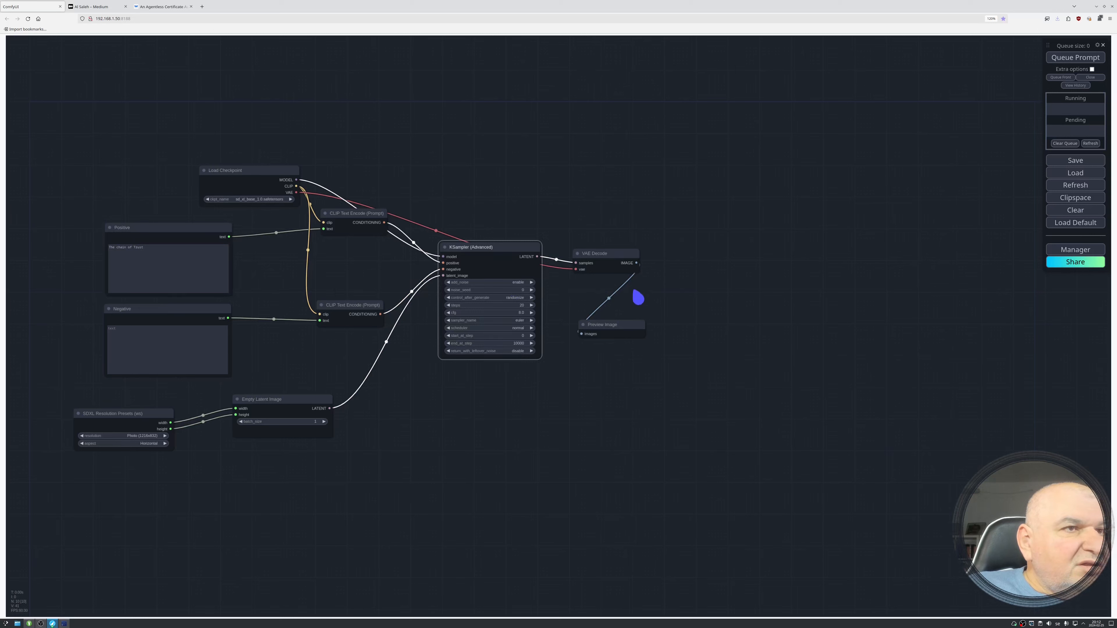
left_click(1084, 60)
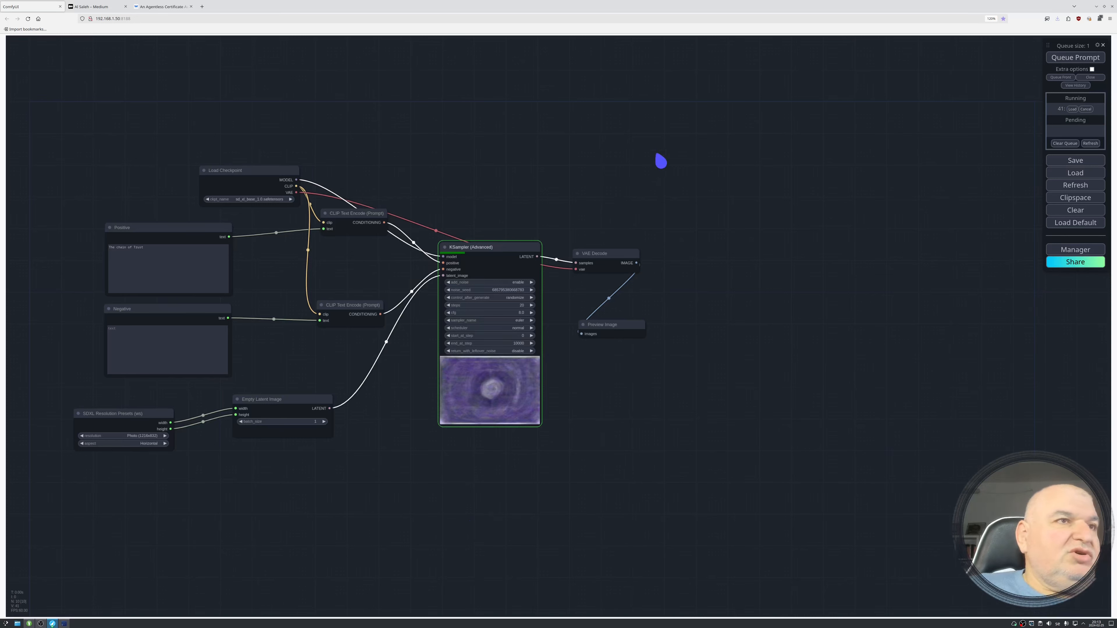
Duplicate the Load Checkpoint node above VAE Decode and set the copy's checkpoint to sd_xl_refiner_1.0.safetensors
left_click(648, 160)
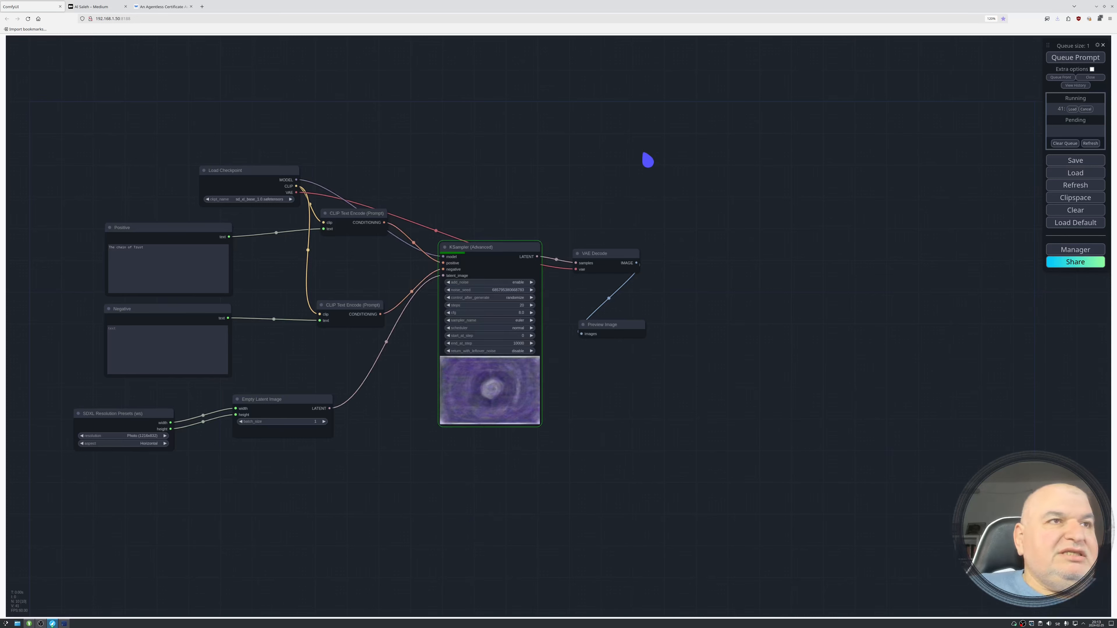
left_click(282, 171)
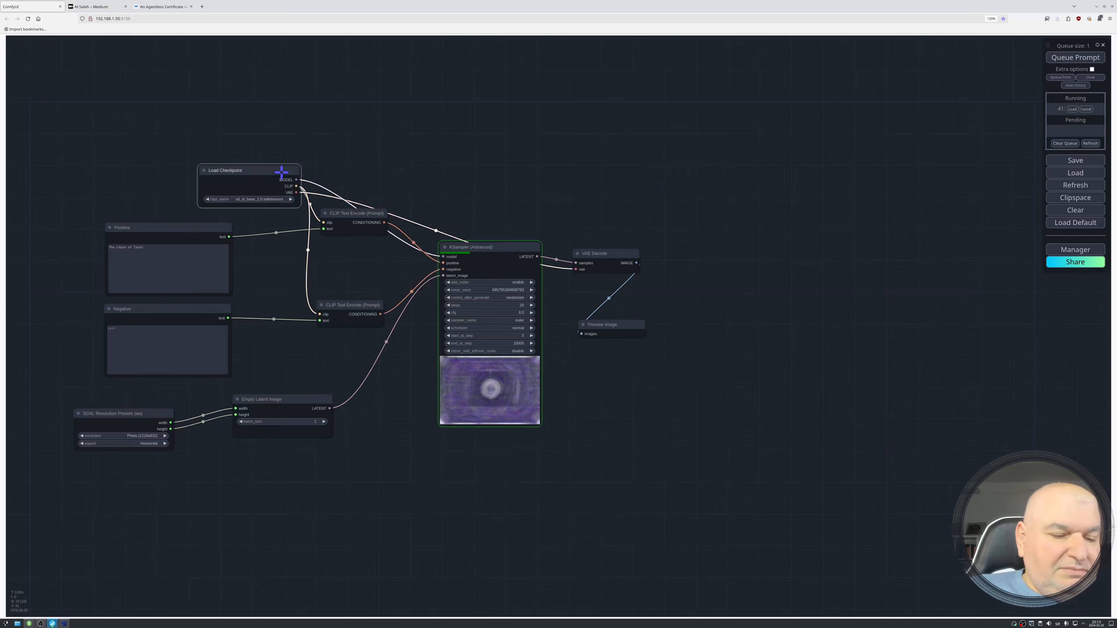
left_click_drag(282, 172, 713, 144, "alt")
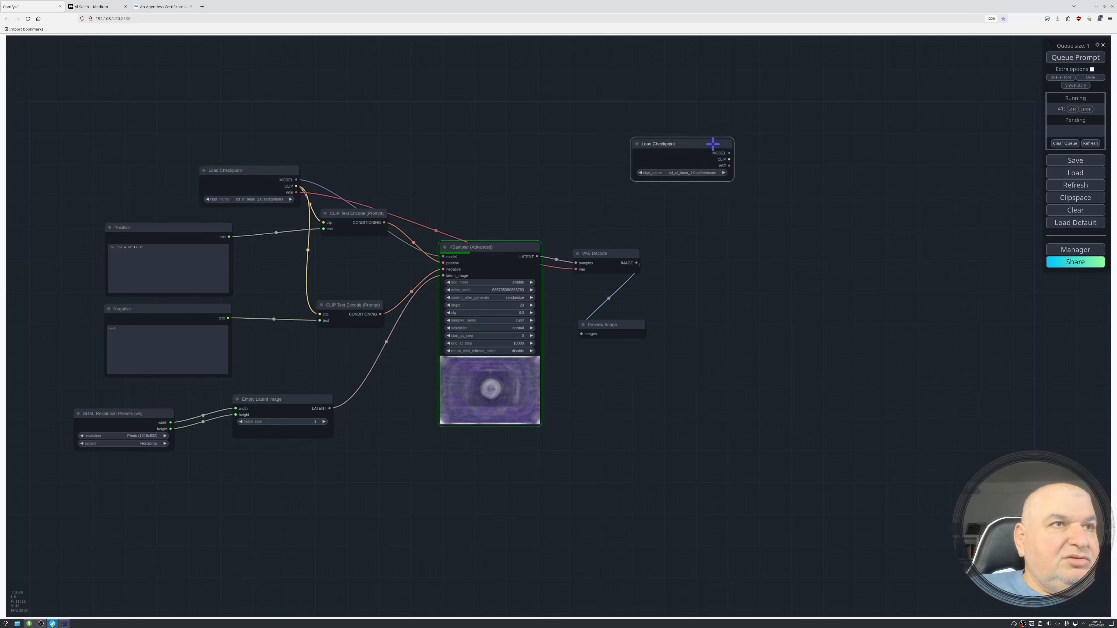
left_click(708, 172)
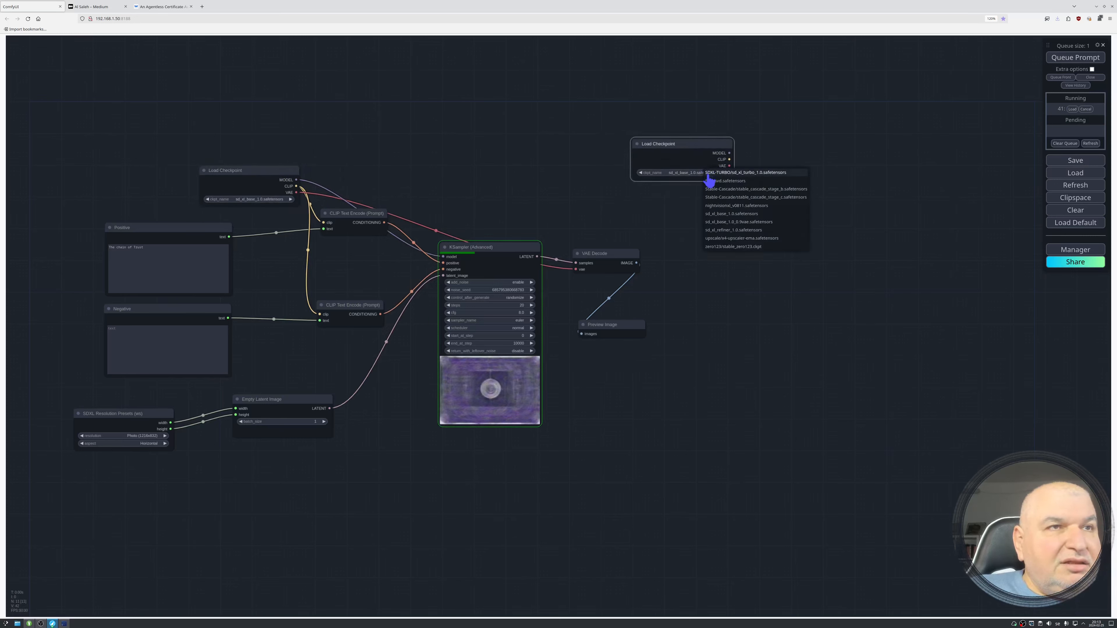
left_click(753, 231)
left_click_drag(695, 147, 643, 148)
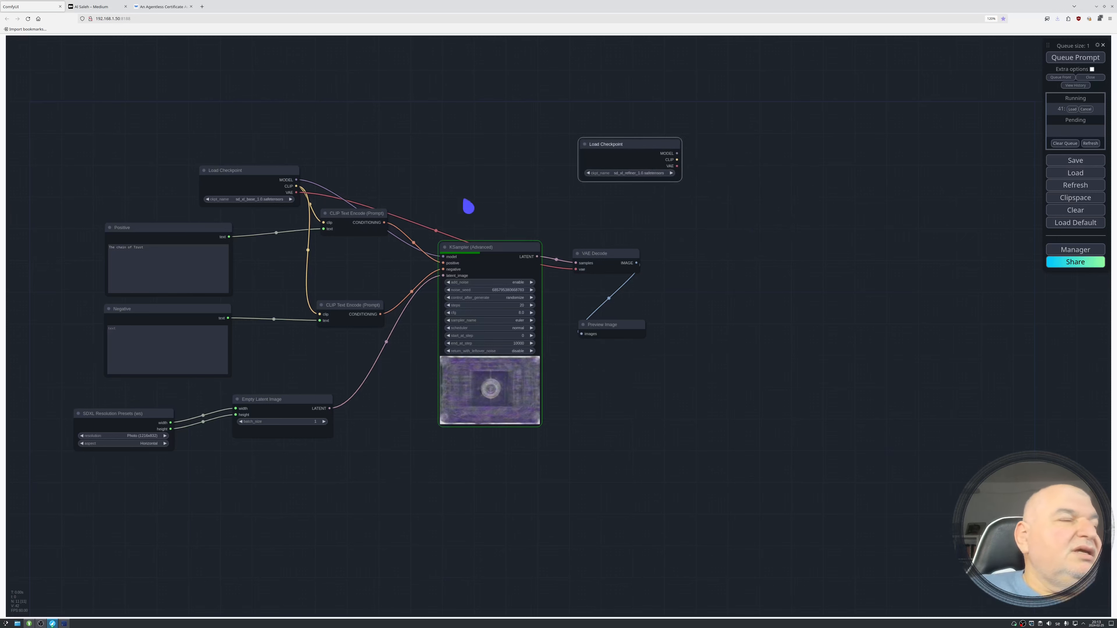
Duplicate both CLIP Text Encode (Prompt) nodes and stack the copies beside the refiner's Load Checkpoint node
left_click_drag(355, 214, 730, 204)
left_click_drag(361, 303, 336, 311)
key("alt")
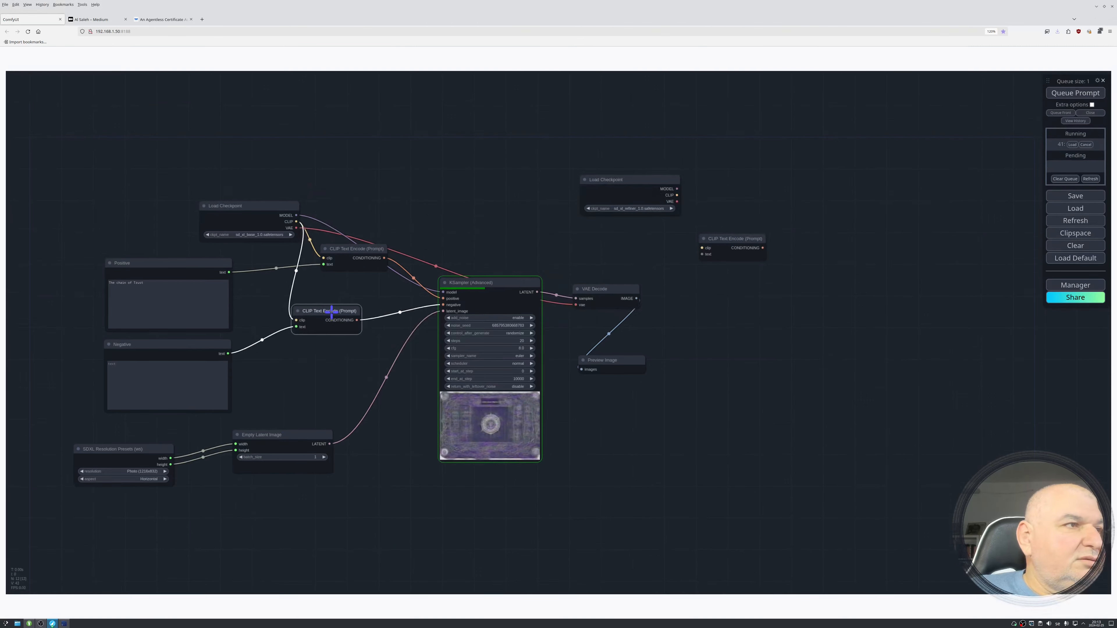
key("alt")
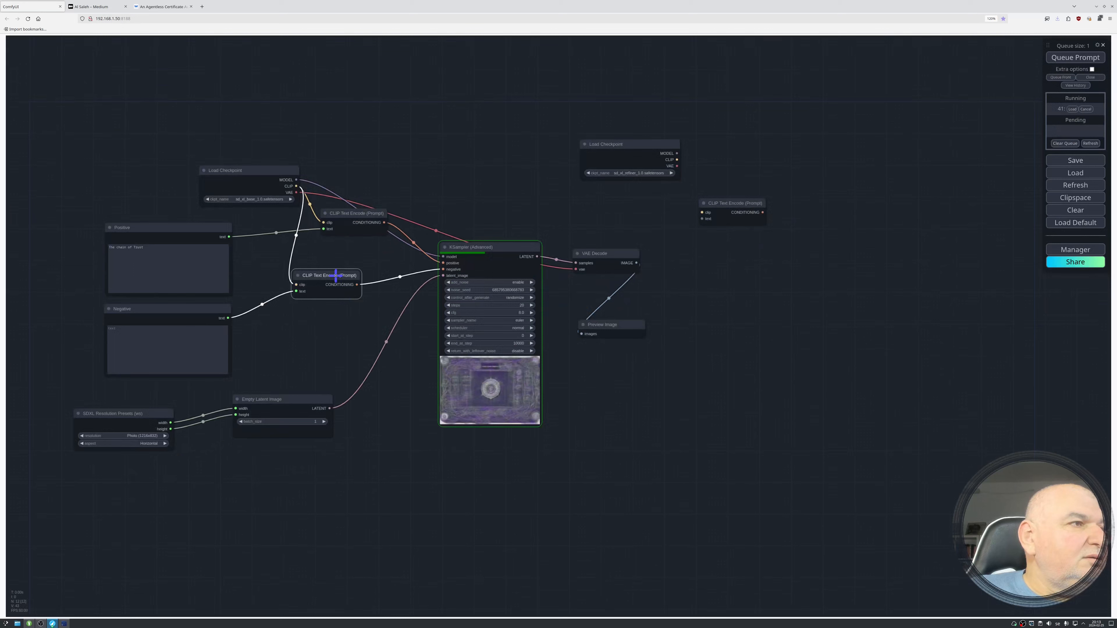
left_click_drag(337, 274, 727, 278)
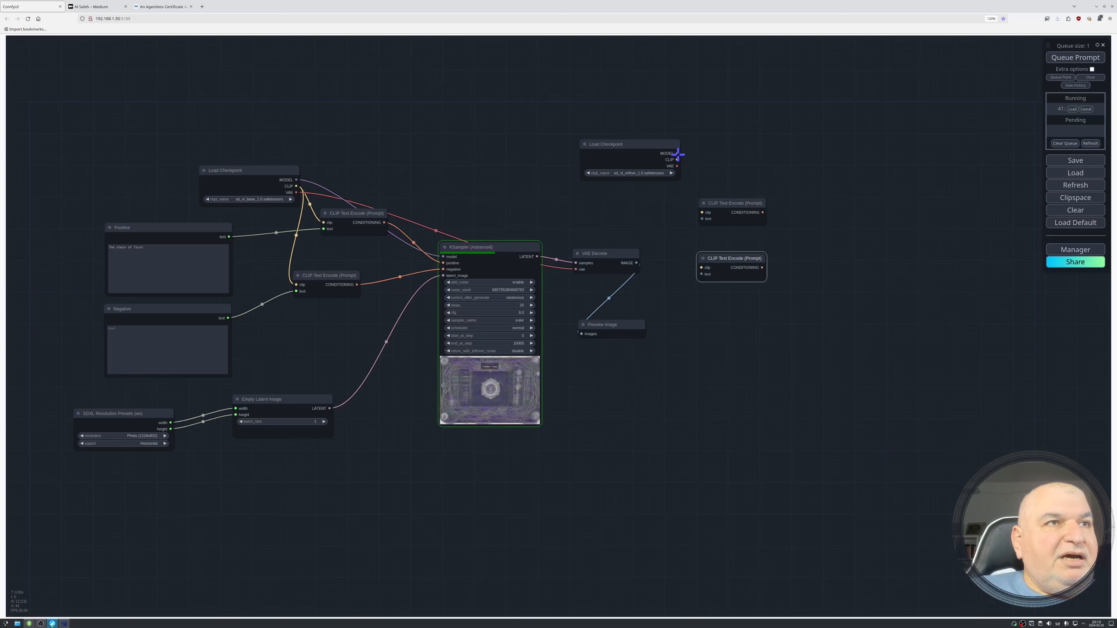
Connect the refiner checkpoint's CLIP output to the clip inputs of both duplicated CLIP Text Encode nodes
left_click_drag(676, 159, 702, 212)
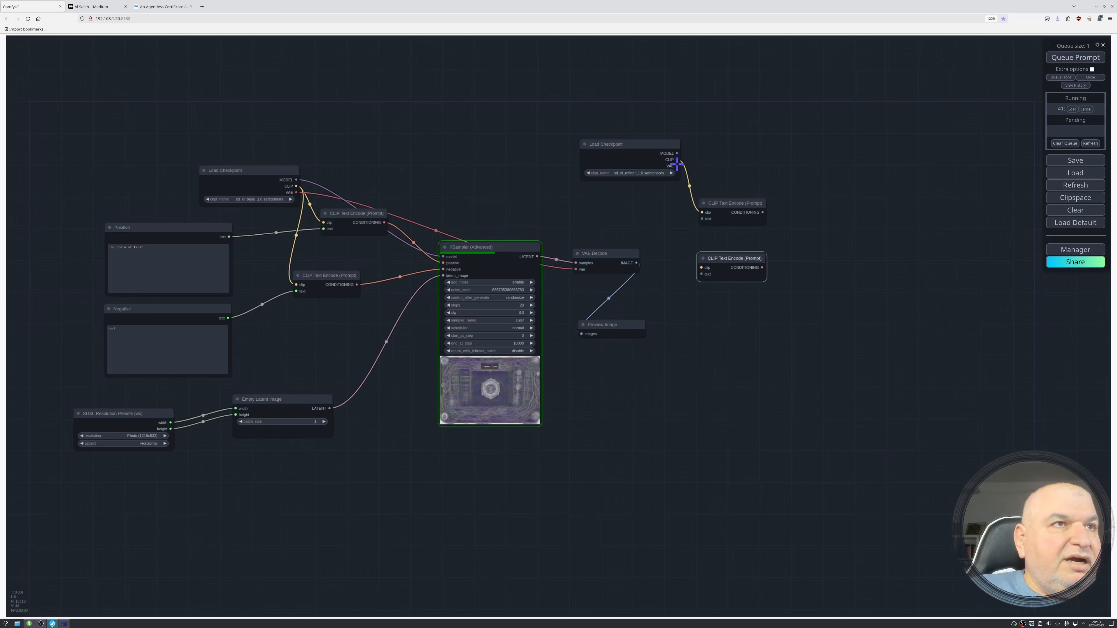
left_click_drag(677, 160, 701, 269)
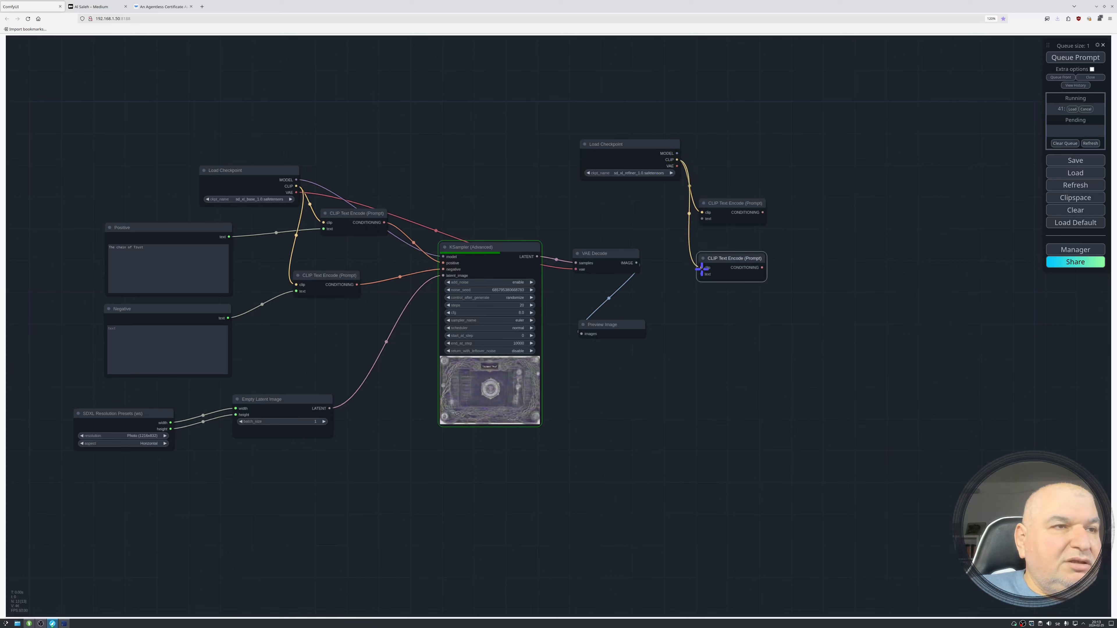
left_click_drag(377, 222, 707, 214)
left_click_drag(703, 217, 702, 219)
left_click_drag(384, 222, 703, 218)
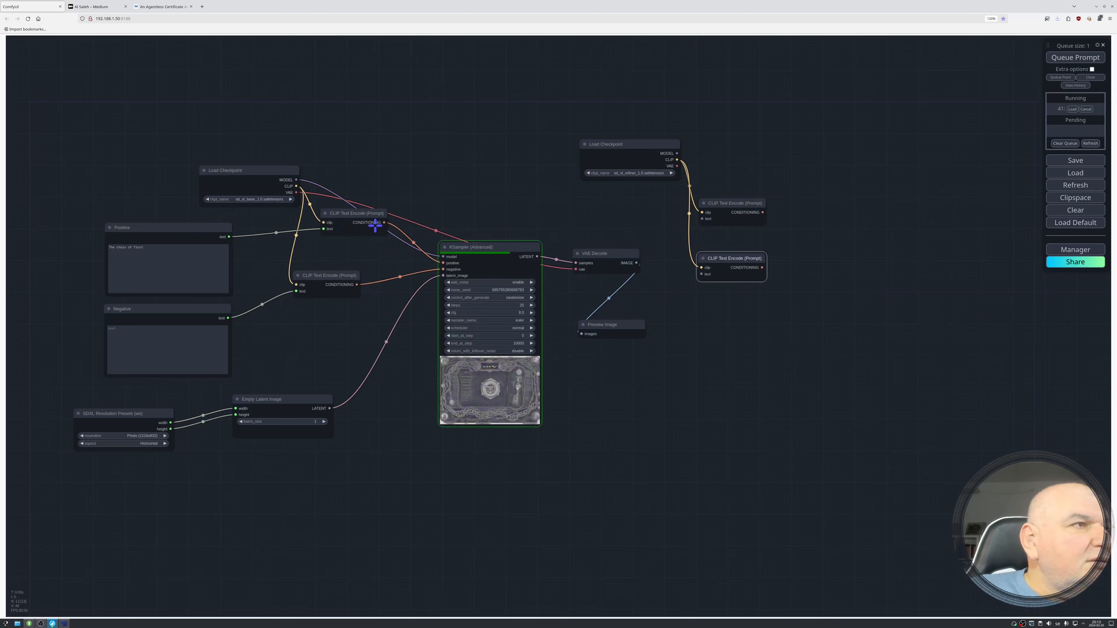
Connect the Positive and Negative text outputs to the upper and lower refiner CLIP Text Encode nodes respectively
left_click_drag(228, 237, 703, 218)
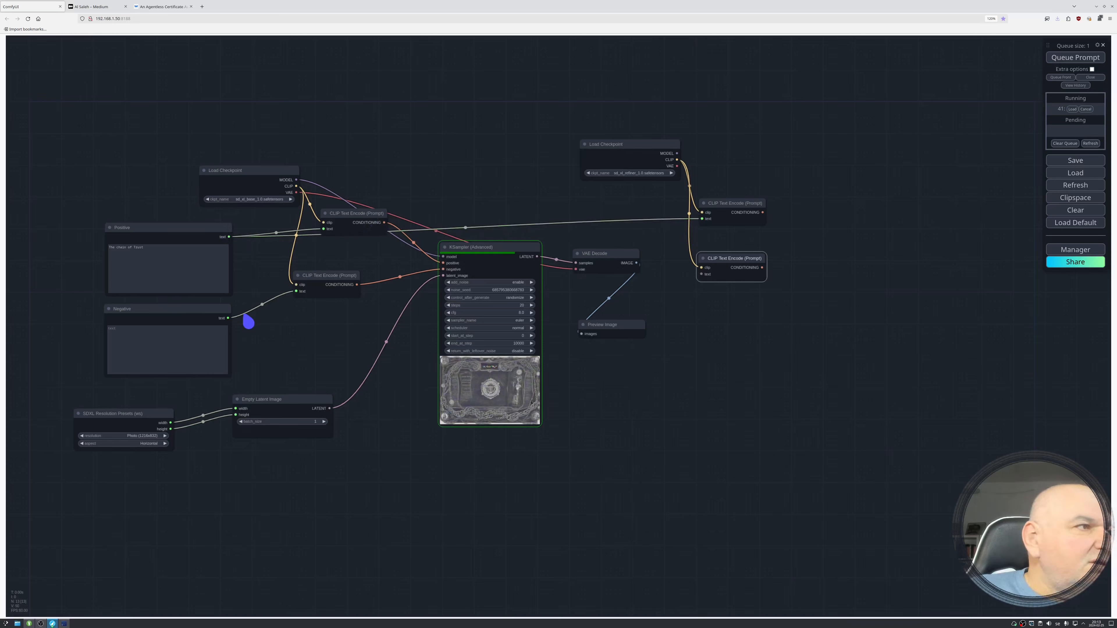
left_click_drag(228, 317, 702, 274)
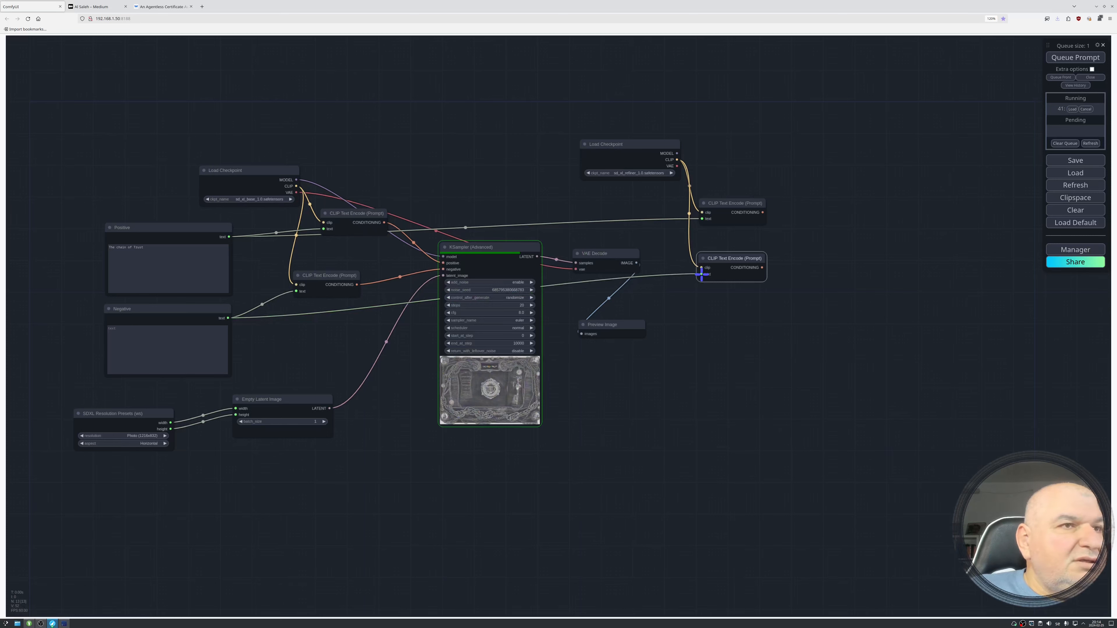
Move the refiner's Load Checkpoint and its two CLIP Text Encode nodes closer to the rest of the workflow
left_click_drag(738, 202, 718, 205)
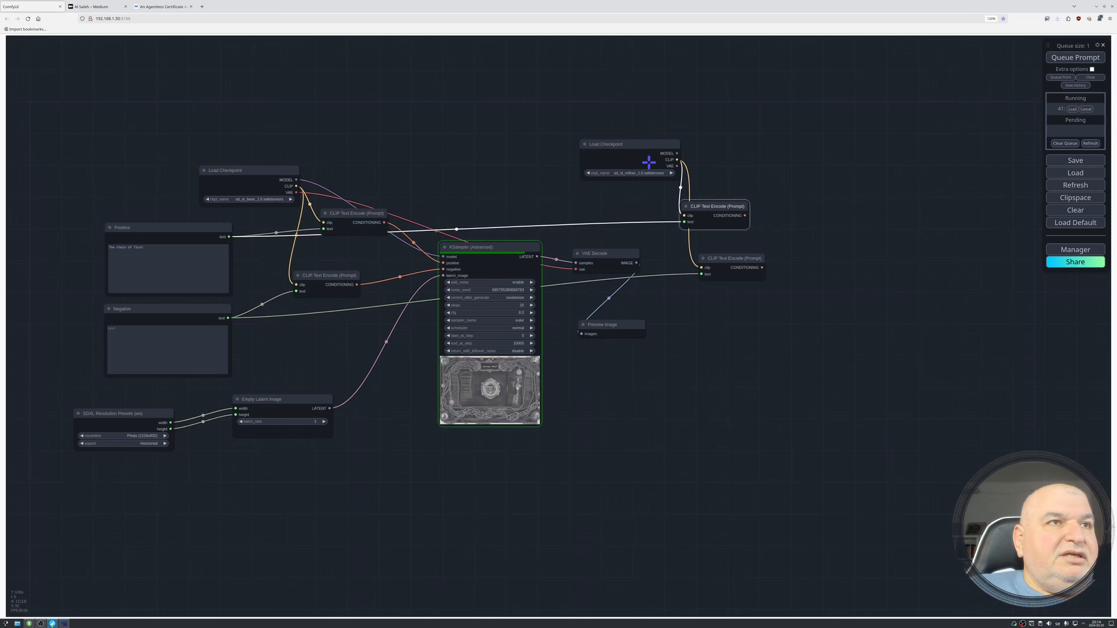
left_click_drag(633, 144, 615, 144)
left_click_drag(728, 258, 709, 251)
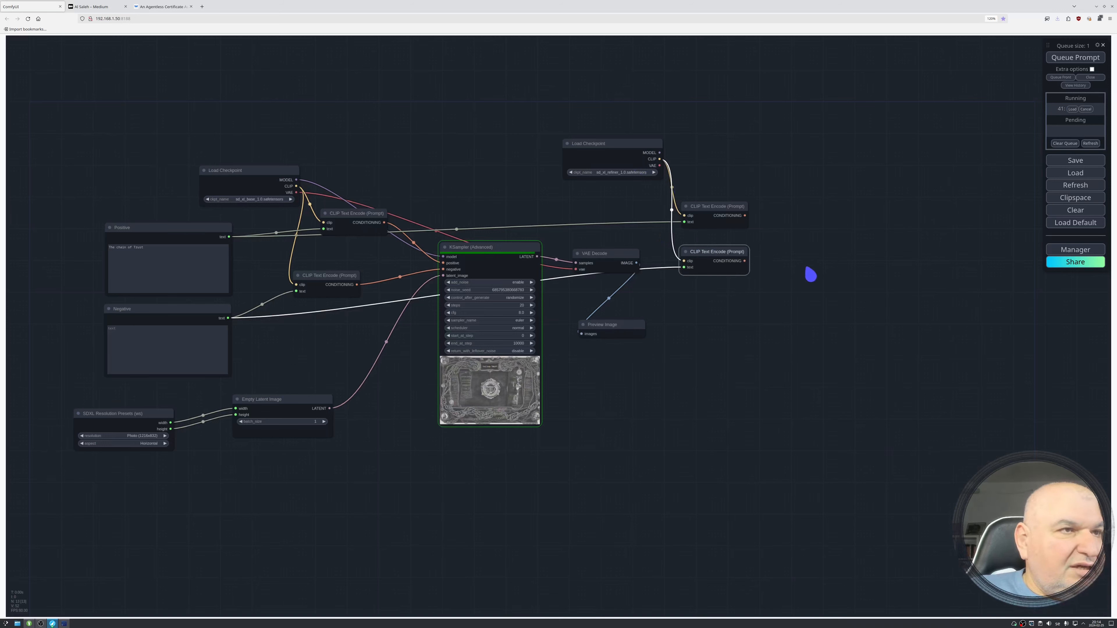
Add a second KSampler (Advanced) node beside the refiner's text encoders by searching for "adva"
double_click(815, 273)
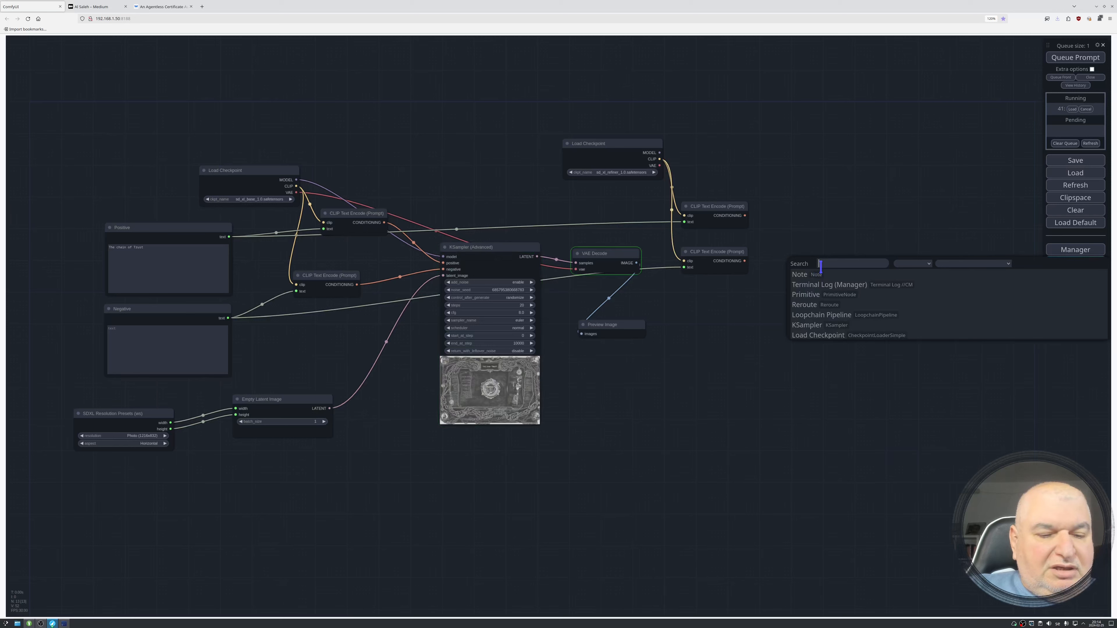
type("adca")
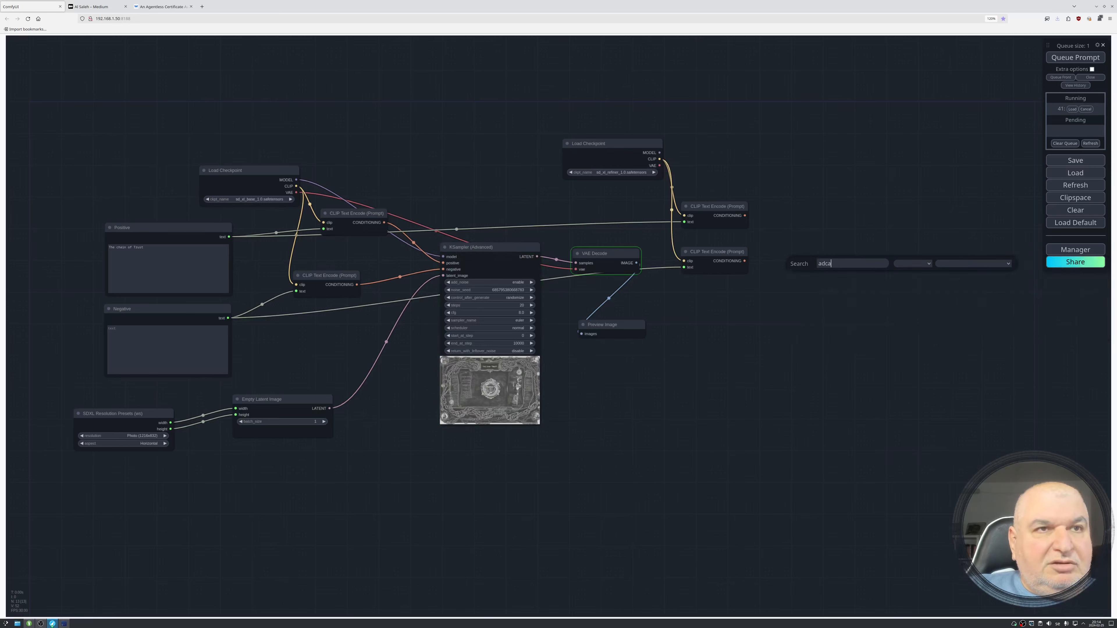
key("BackSpace")
type("va")
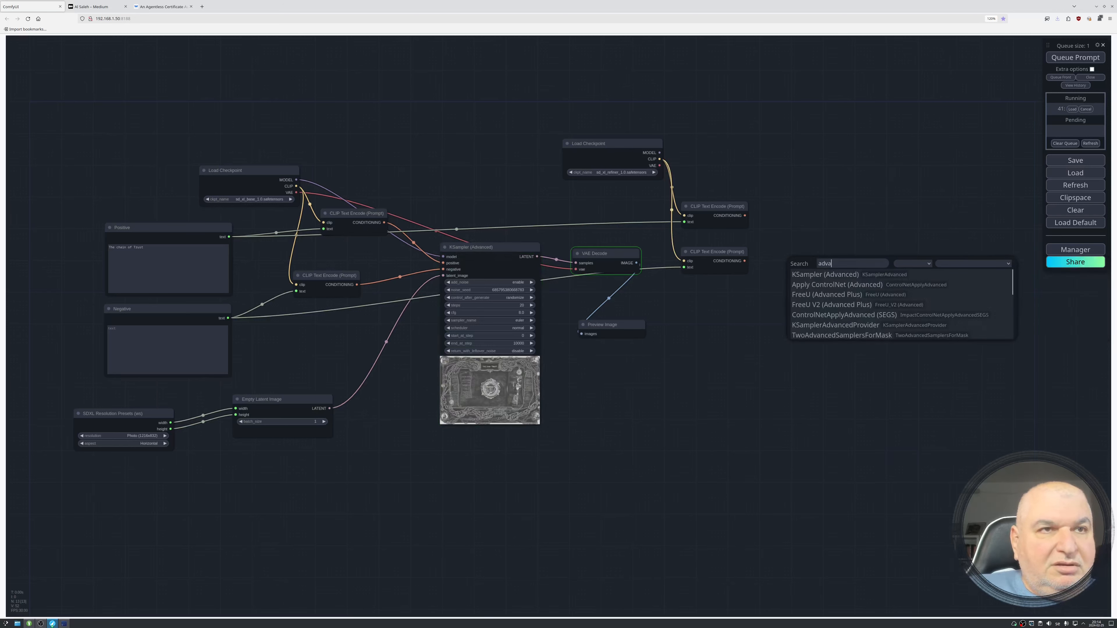
left_click(825, 275)
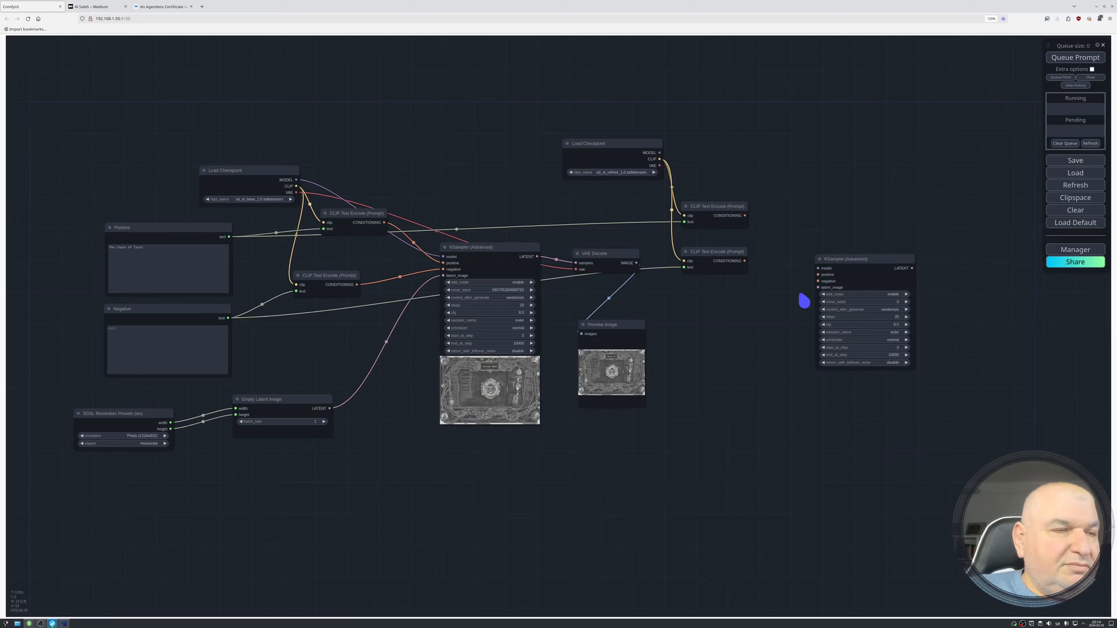
Open the Preview Image node's picture at full size in its own tab, and close that tab after viewing
right_click(620, 357)
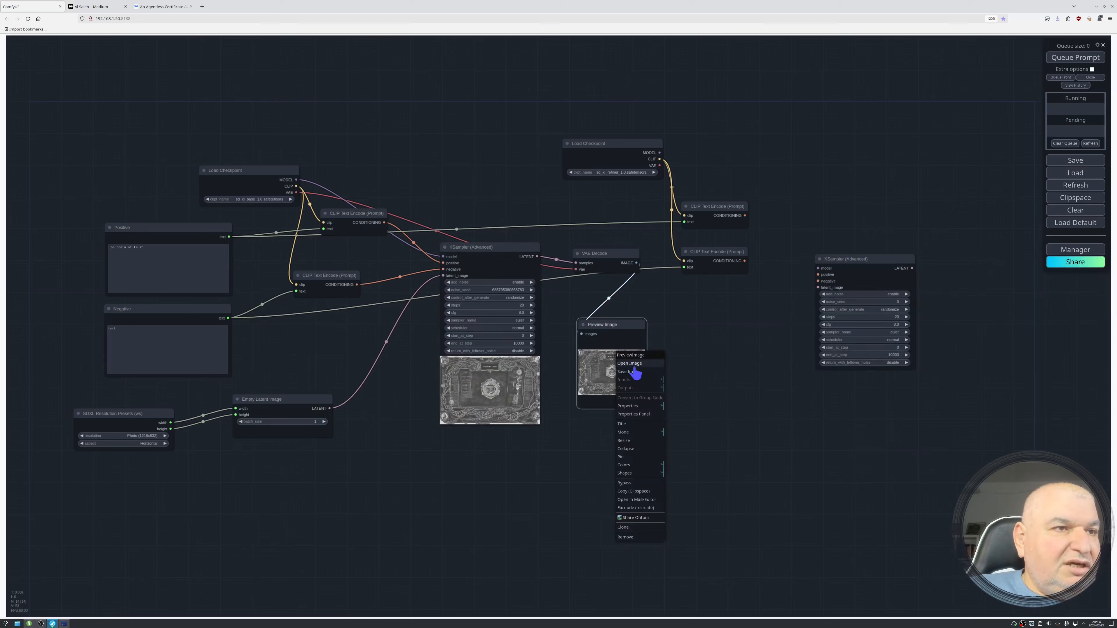
left_click(633, 363)
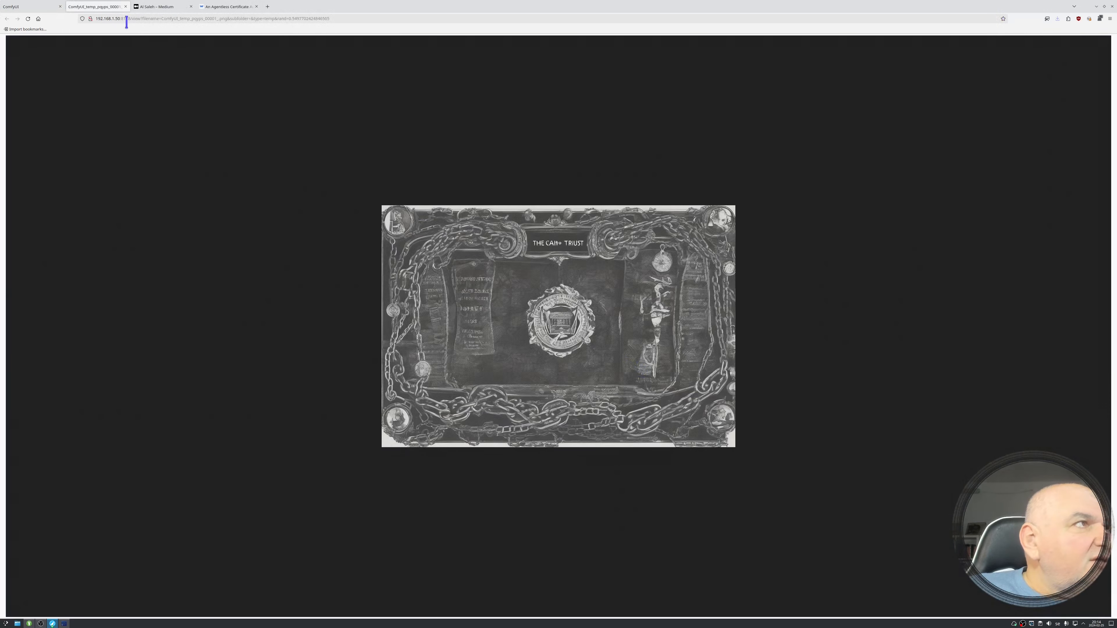
left_click(125, 6)
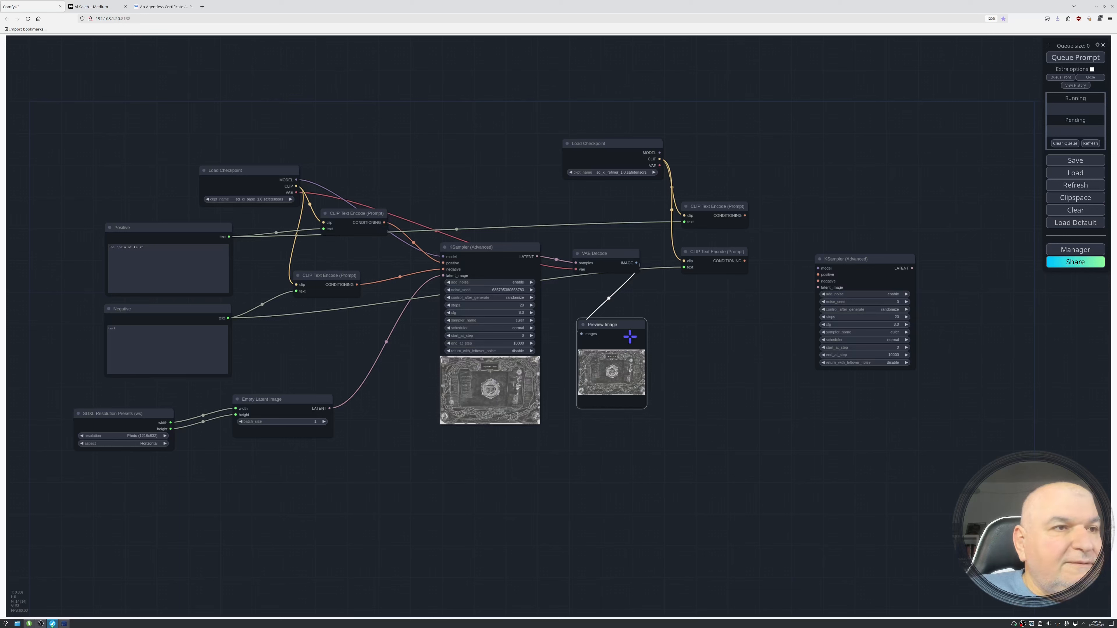
Connect the refiner's upper and lower CLIP Text Encode outputs to the second KSampler's positive and negative inputs, shifting that sampler closer
left_click_drag(621, 253, 603, 248)
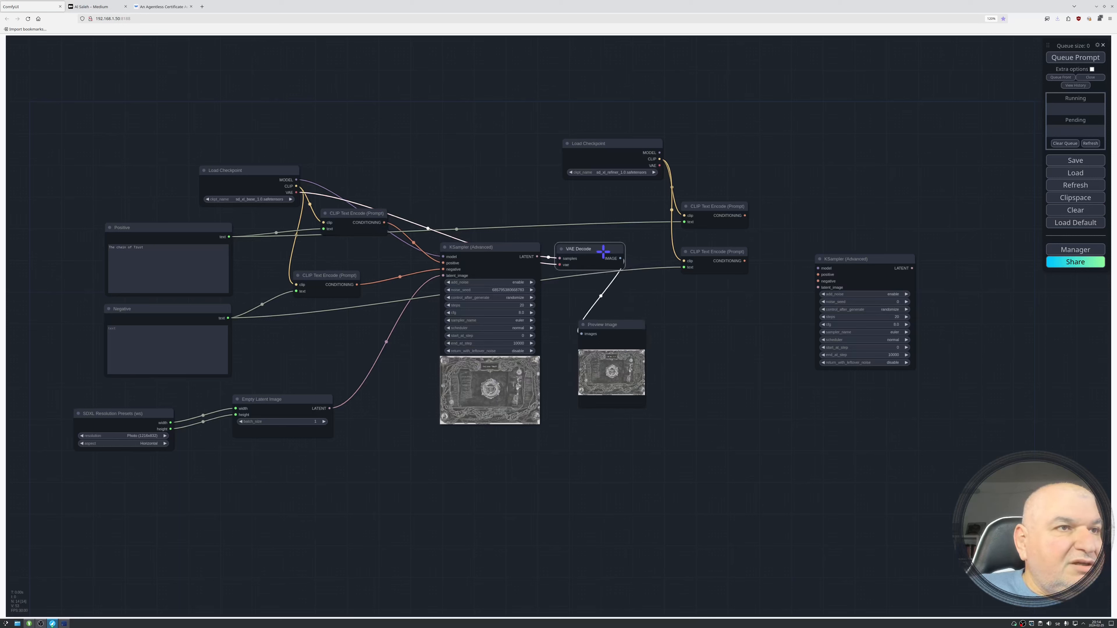
left_click_drag(855, 260, 830, 278)
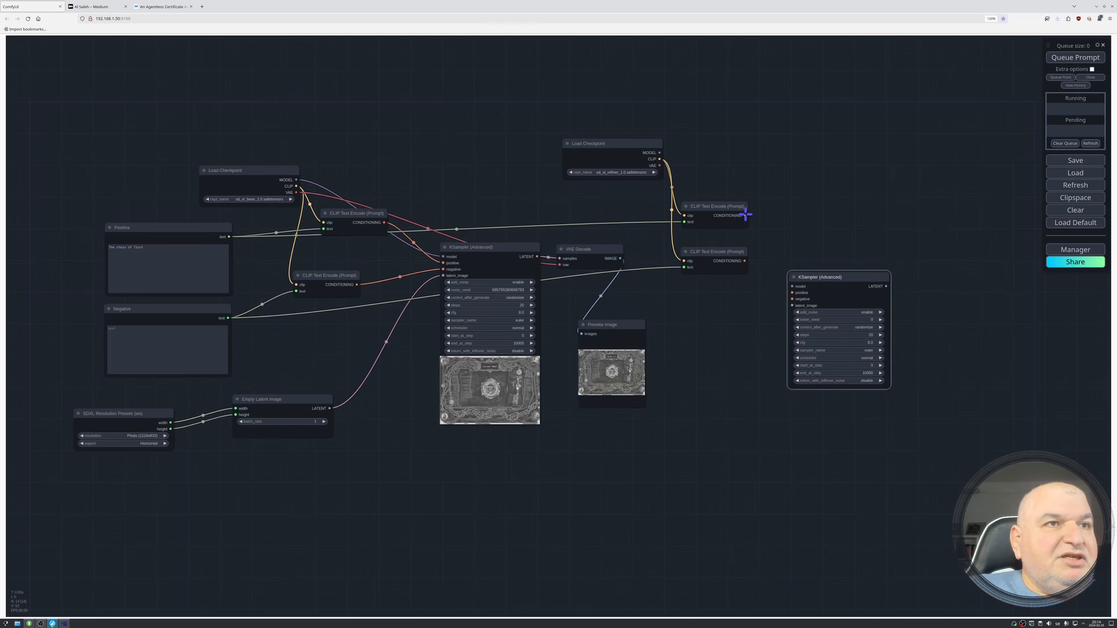
left_click_drag(745, 215, 792, 293)
left_click_drag(744, 261, 792, 299)
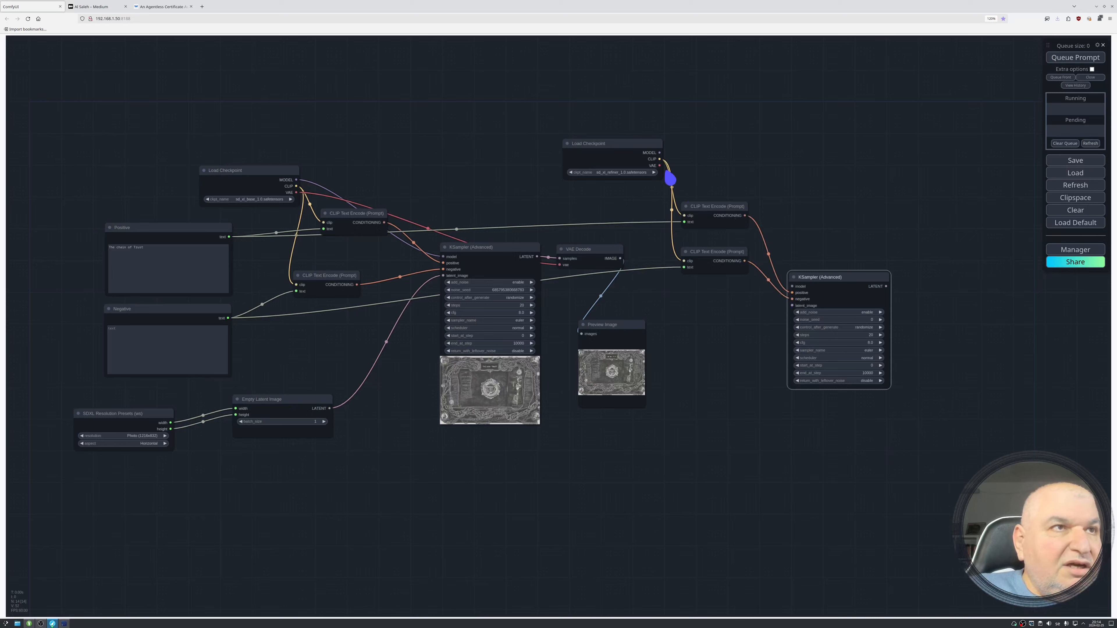
Connect the refiner checkpoint's MODEL and the first KSampler's LATENT output to the second KSampler's model and latent_image inputs
left_click_drag(659, 153, 791, 287)
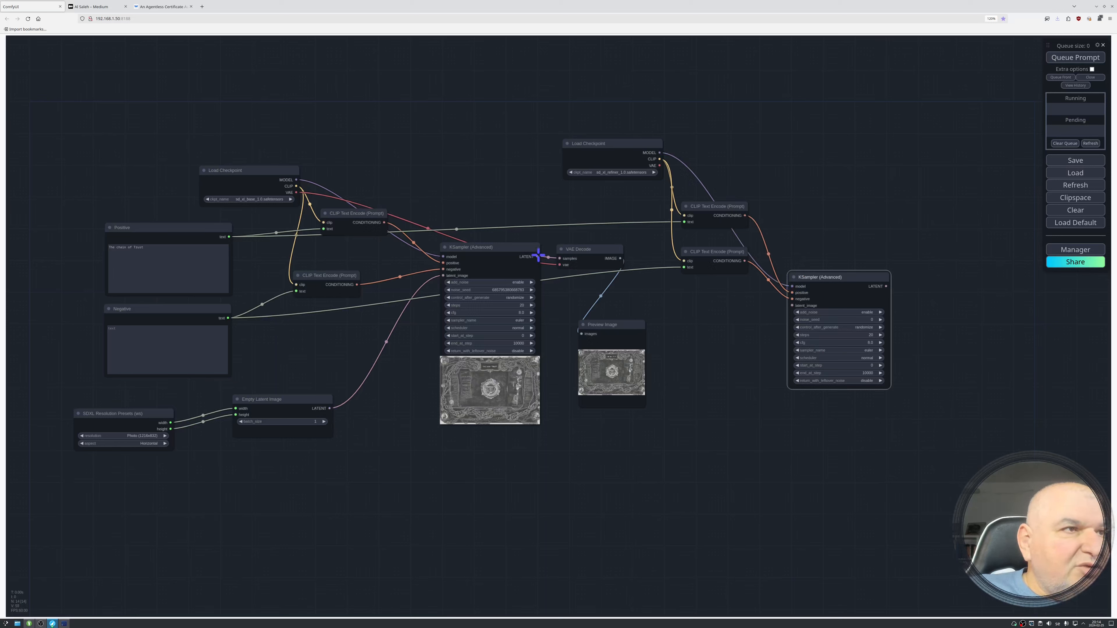
left_click_drag(535, 257, 792, 305)
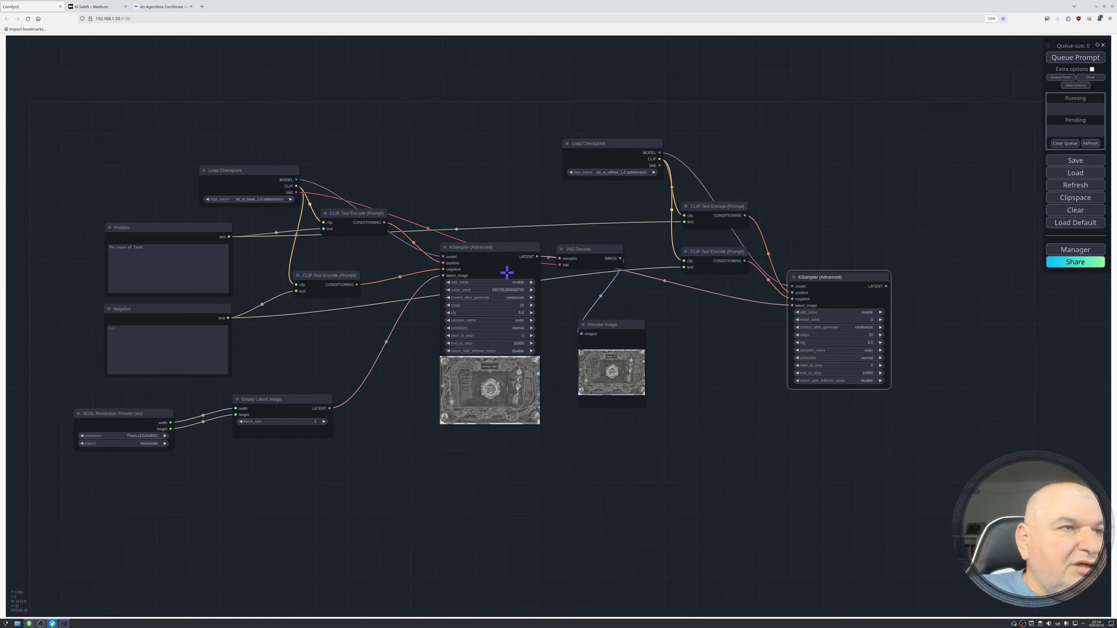
left_click_drag(497, 250, 495, 266)
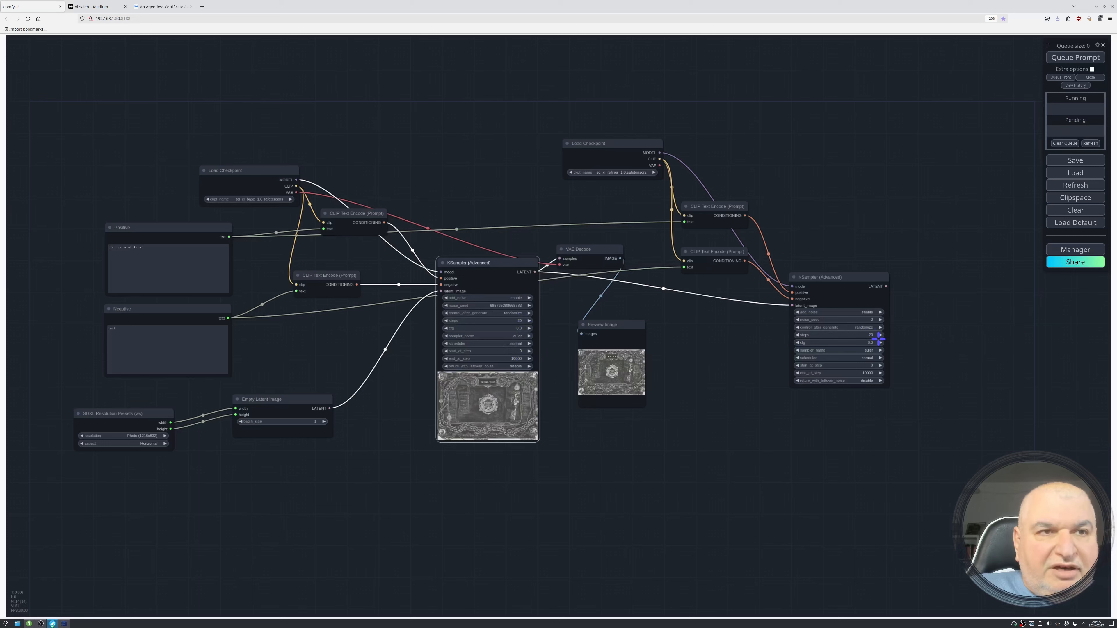
Set the second KSampler's start_at_step to 20 and its steps to 25
left_click(873, 365)
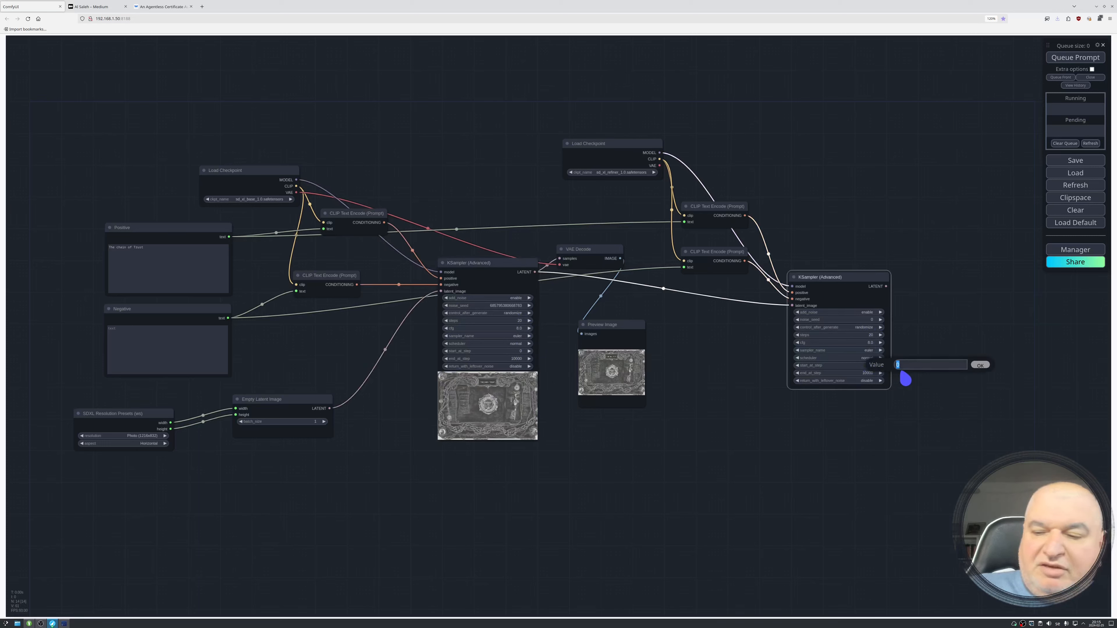
type("2")
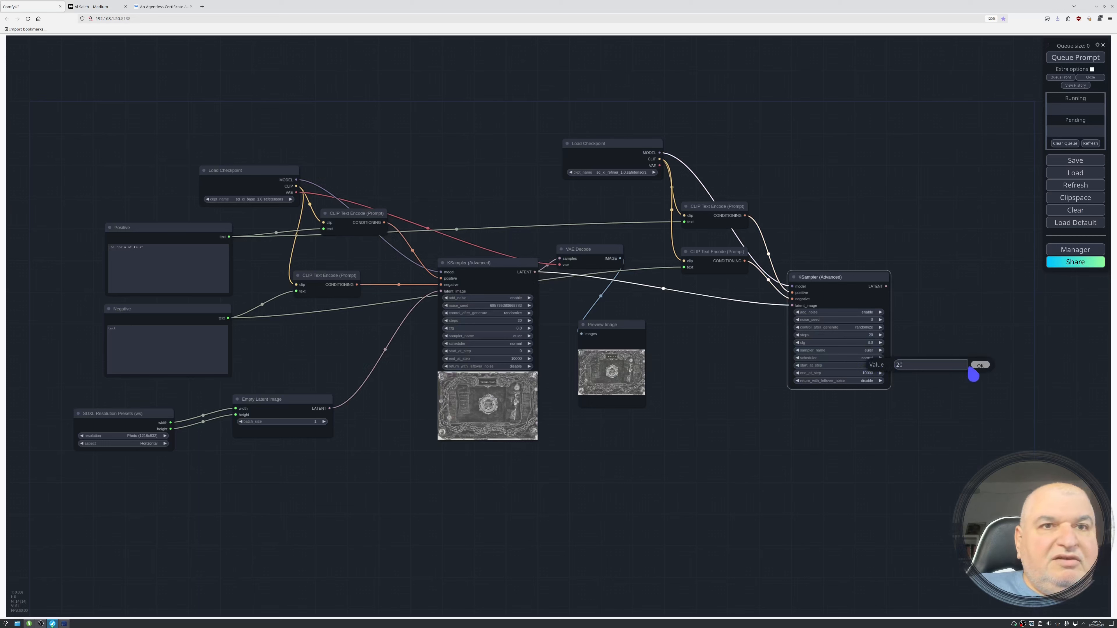
left_click(980, 365)
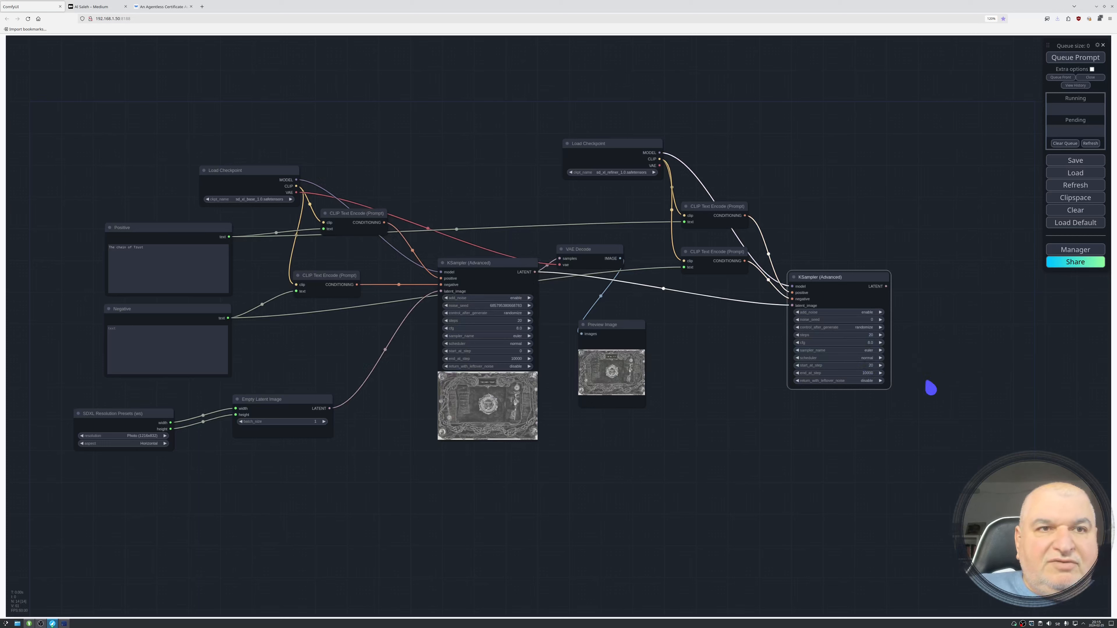
left_click(867, 335)
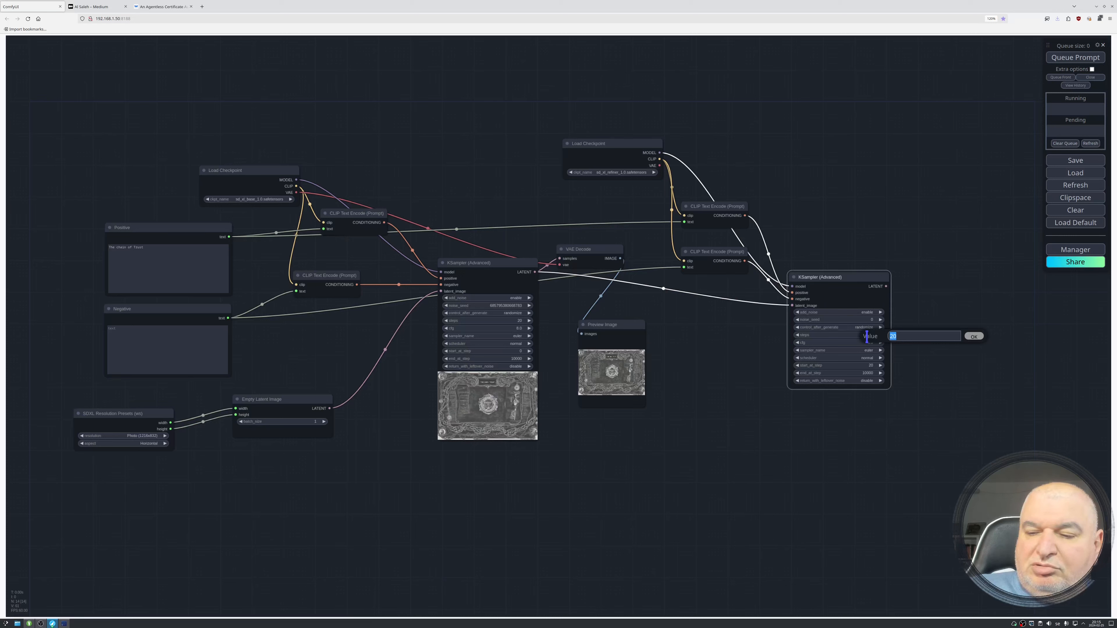
type("25")
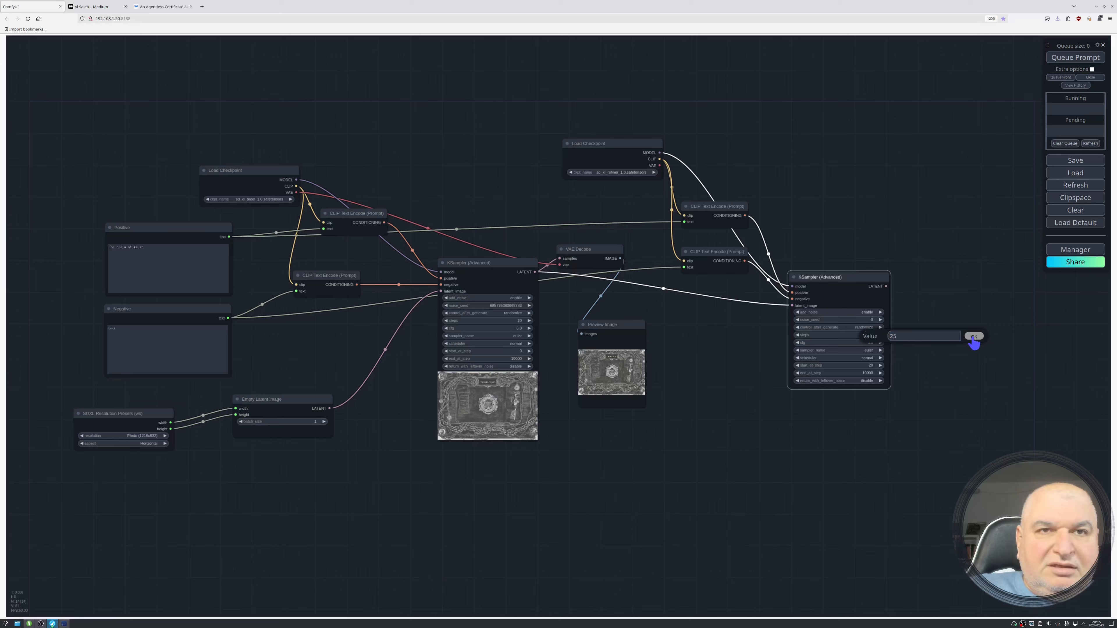
left_click(973, 337)
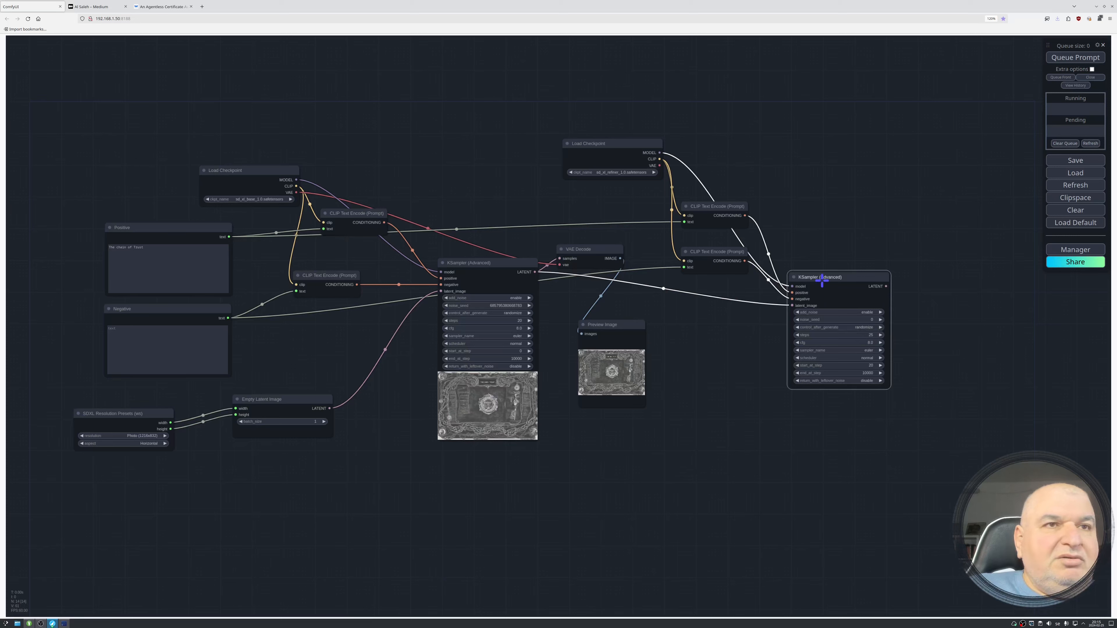
Duplicate the VAE Decode node and place the copy beside the second KSampler
left_click_drag(793, 290, 780, 295)
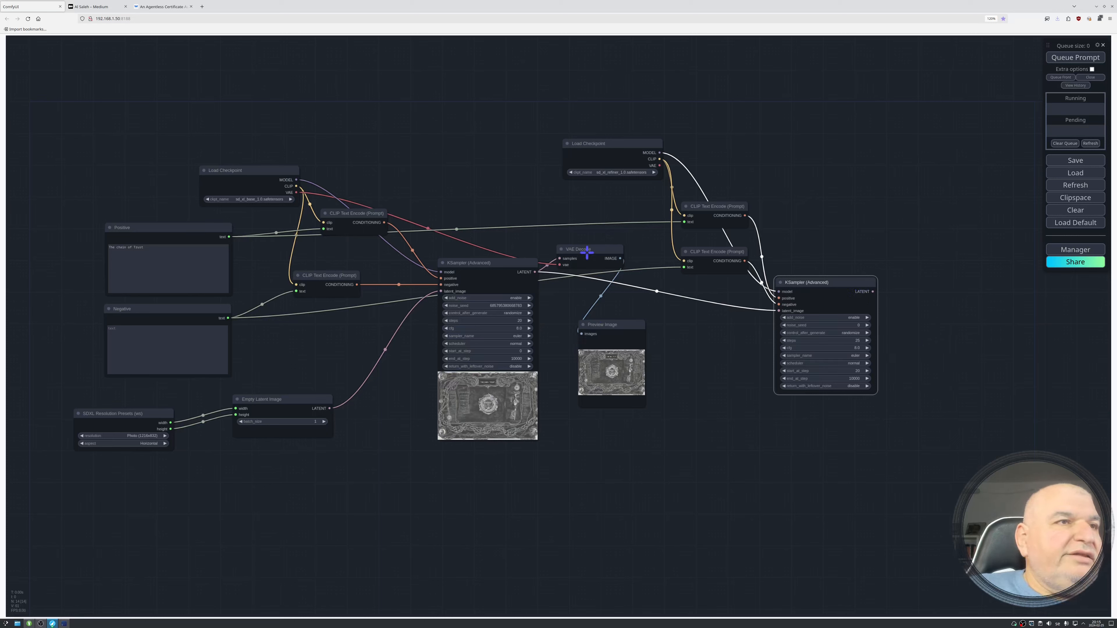
mouse_move(587, 248)
left_mouse_down()
mouse_move(892, 288)
mouse_move(603, 244)
mouse_move(580, 253)
left_mouse_up()
key("ctrl+v")
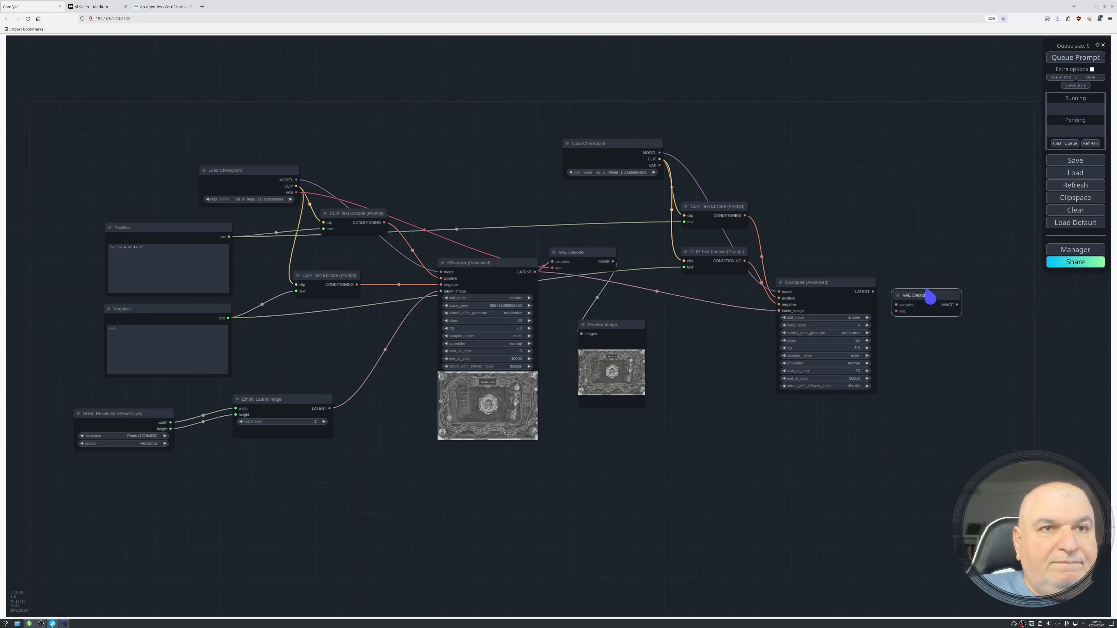
Connect the second KSampler's LATENT and the refiner checkpoint's VAE to the copied VAE Decode, and move both nodes below the refiner's text encoders
left_click_drag(872, 291, 907, 304)
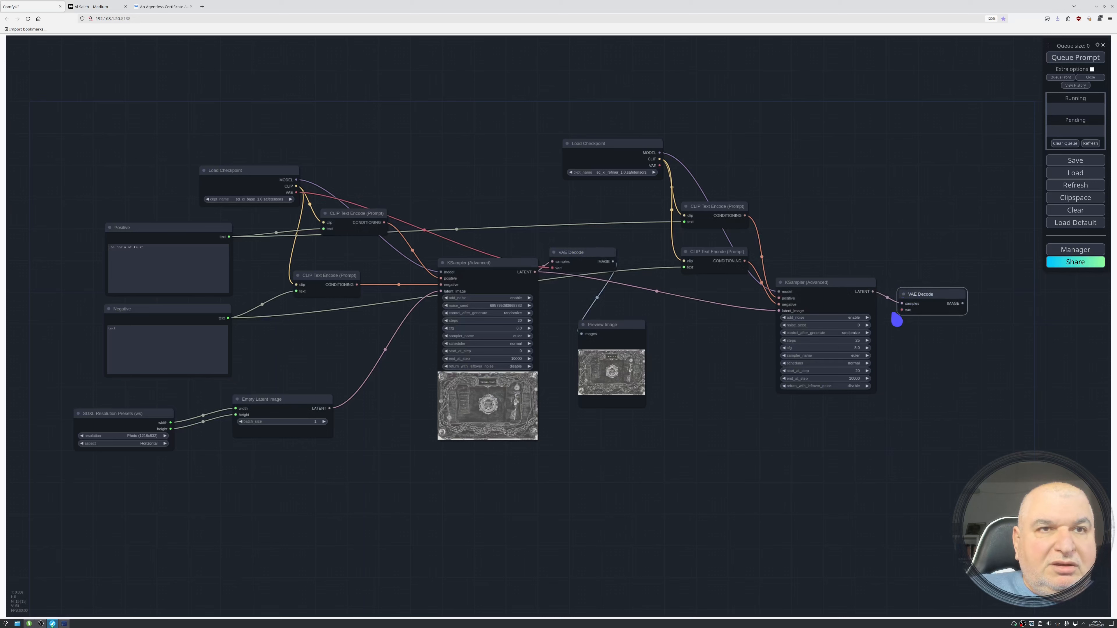
left_click_drag(659, 165, 901, 310)
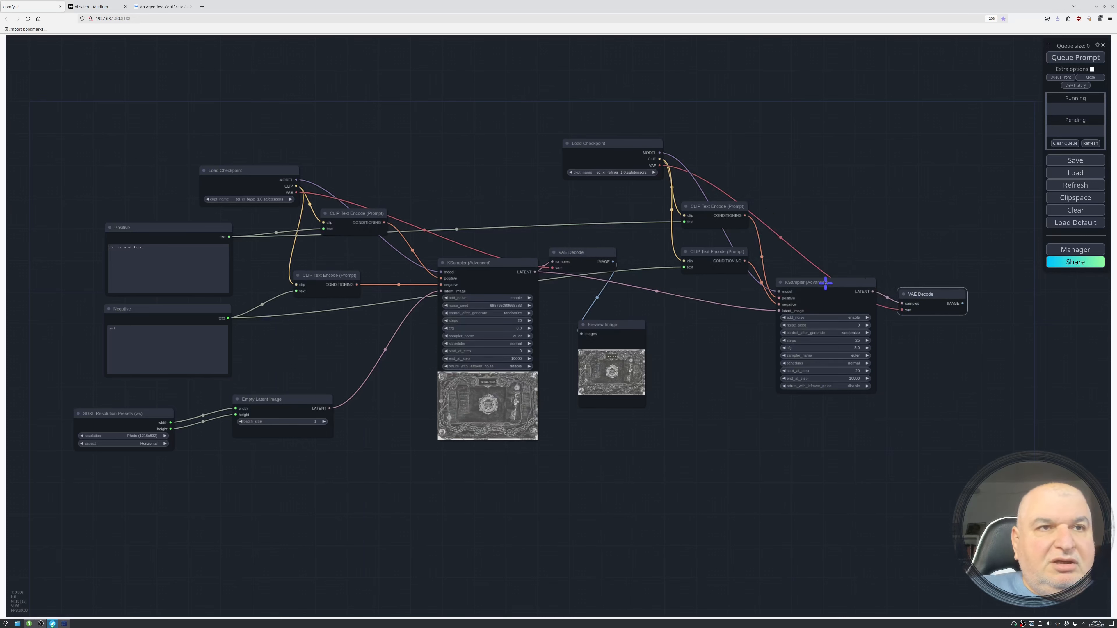
left_click_drag(827, 289, 757, 337)
left_click_drag(936, 295, 884, 327)
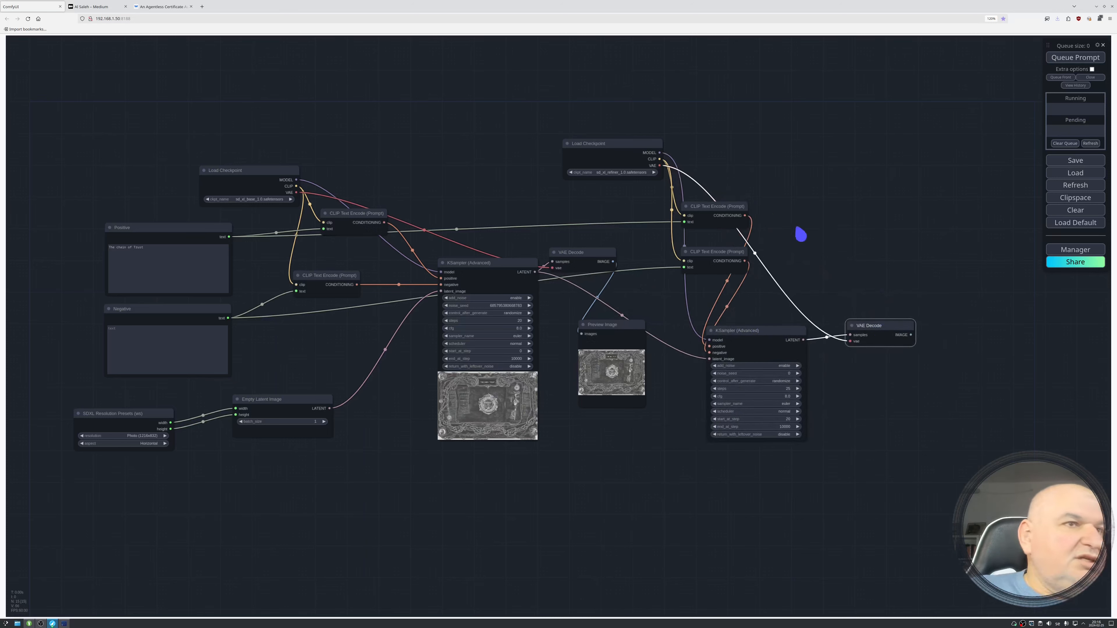
Add a Save Image node by searching for "save" and connect the refiner's VAE Decode IMAGE output to its images input
double_click(838, 178)
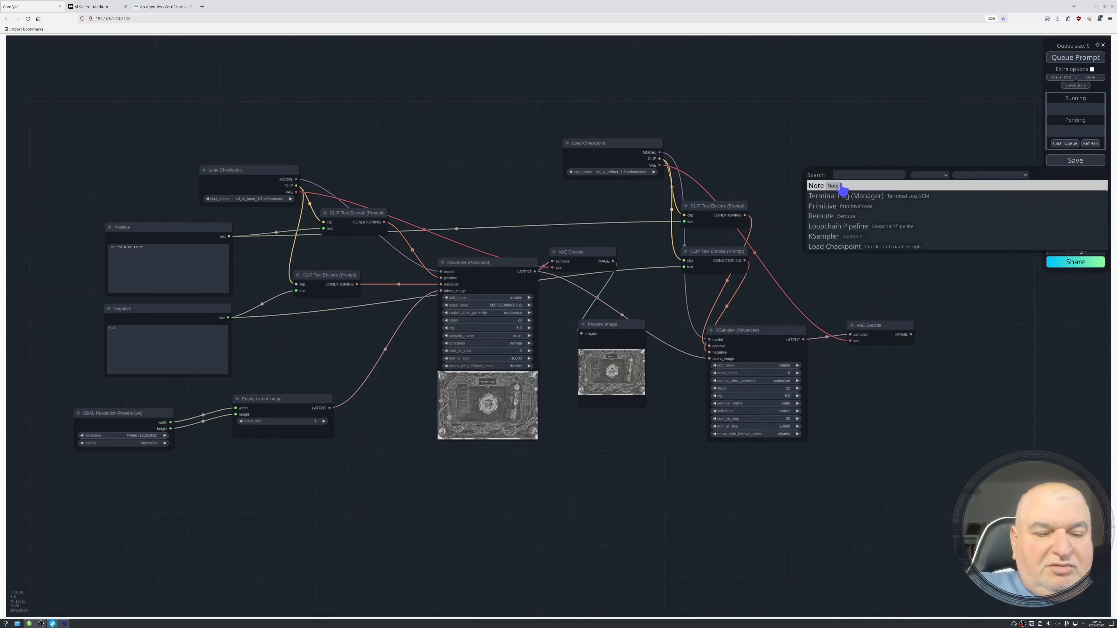
type("save")
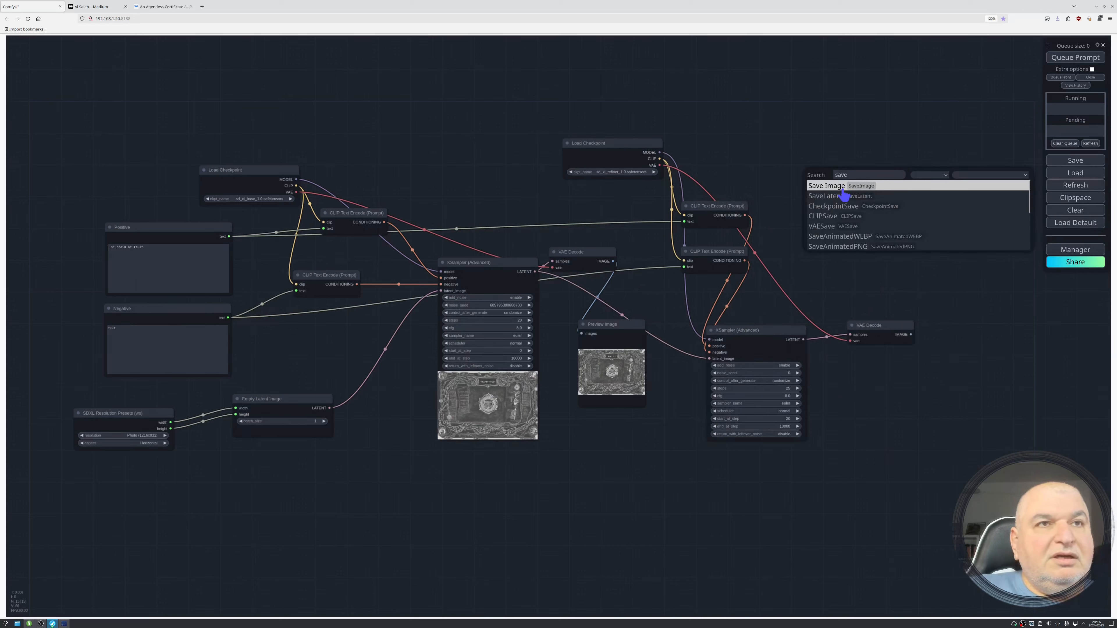
key("Return")
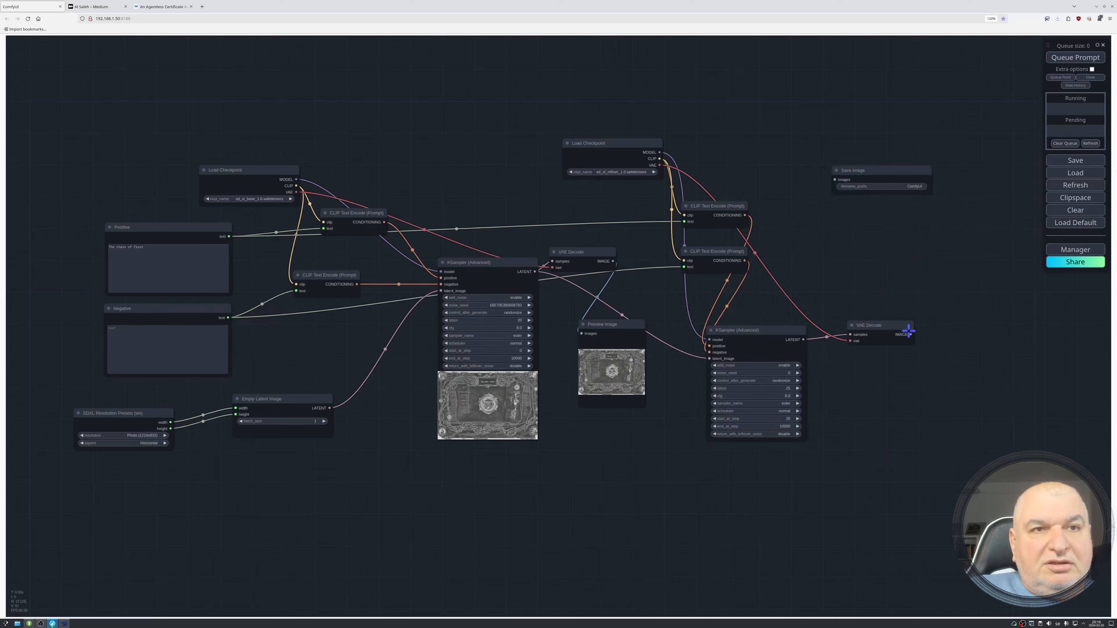
left_click_drag(911, 334, 834, 180)
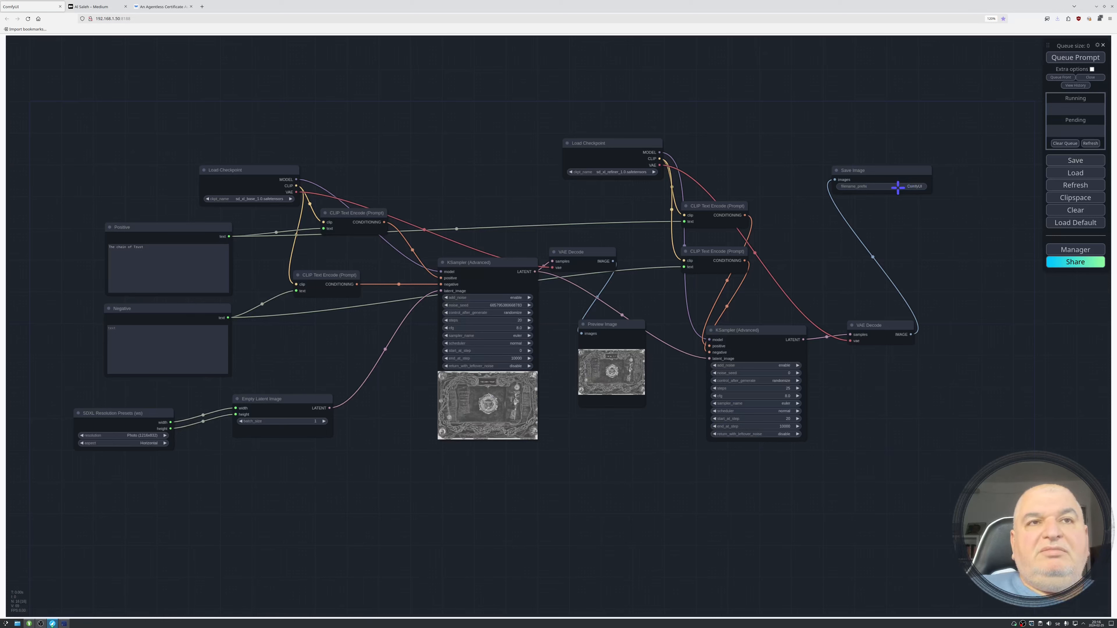
left_click(889, 186)
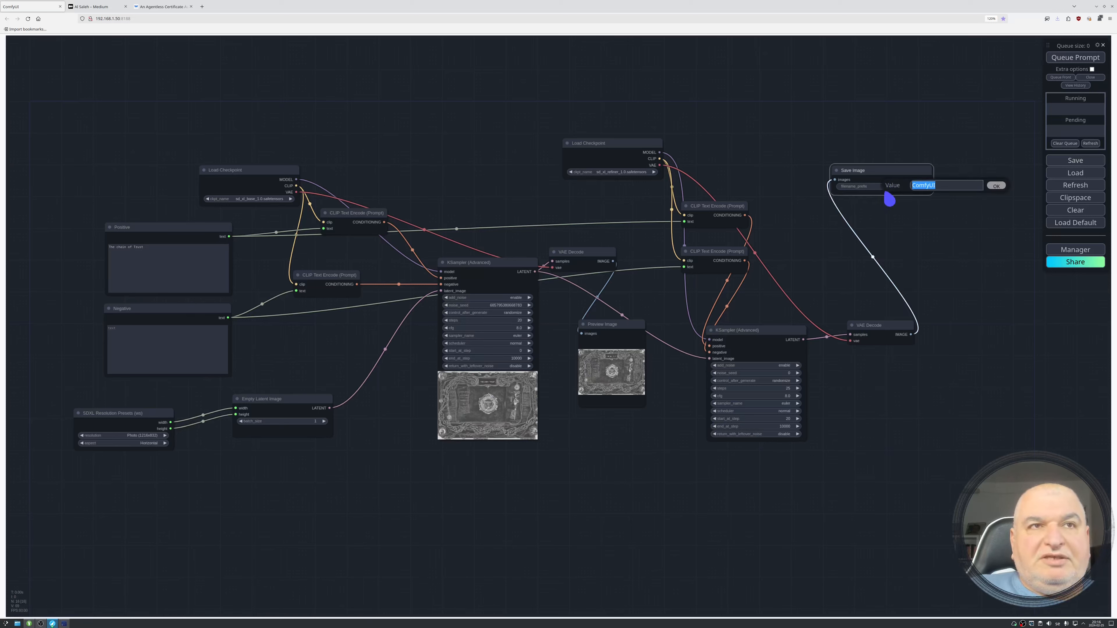
key("End")
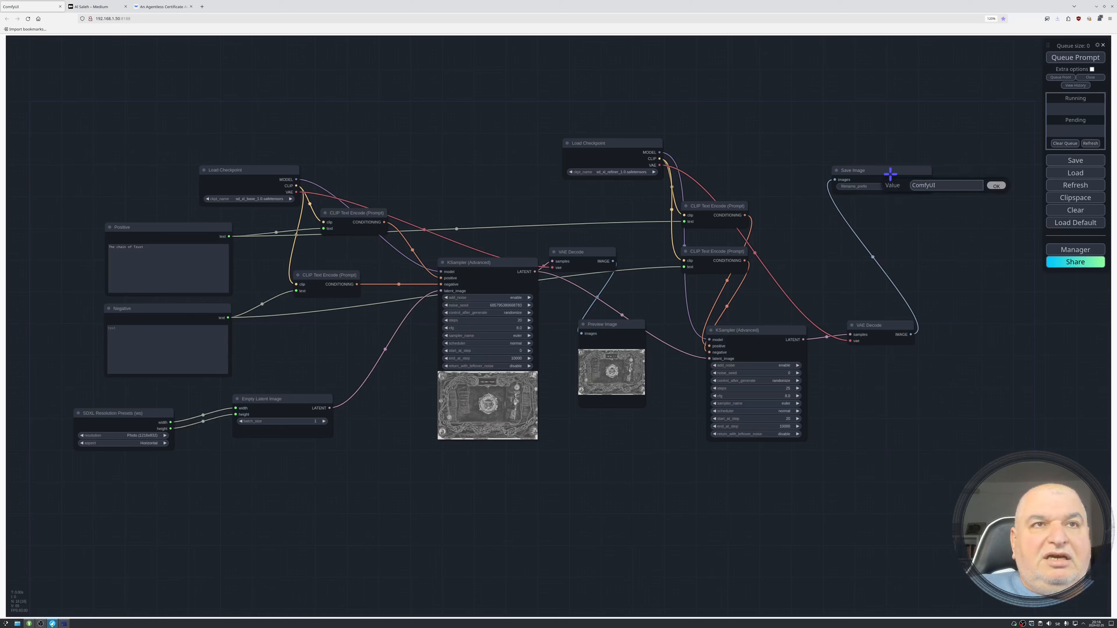
left_click(996, 185)
Convert the Save Image node's filename_prefix to an input and connect a new Primitive node, found by searching "prim", to it
right_click(885, 182)
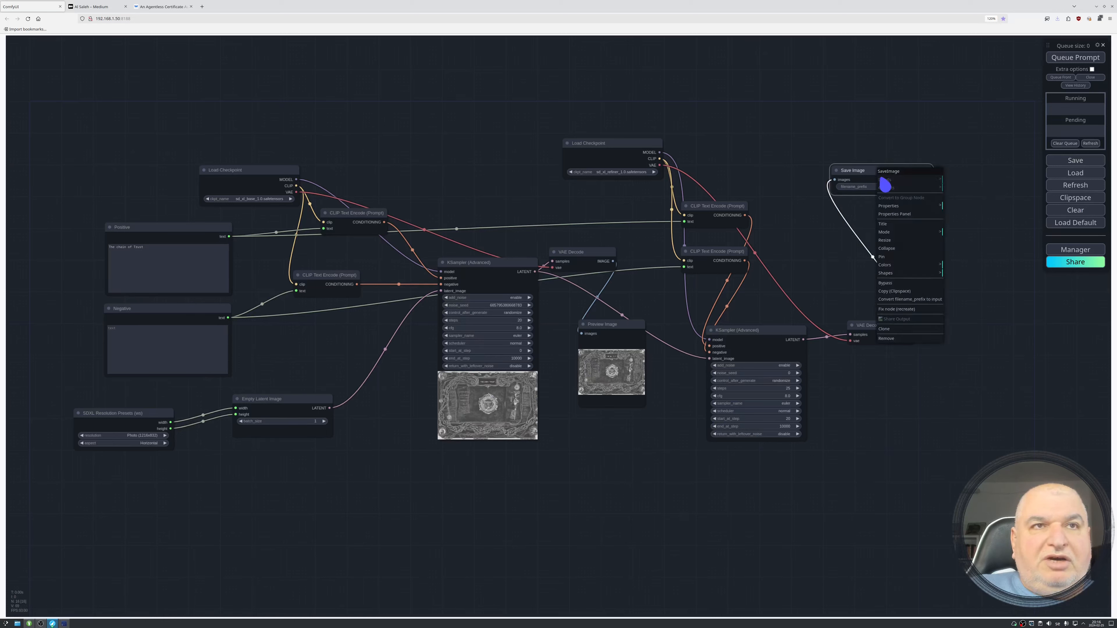
left_click(907, 300)
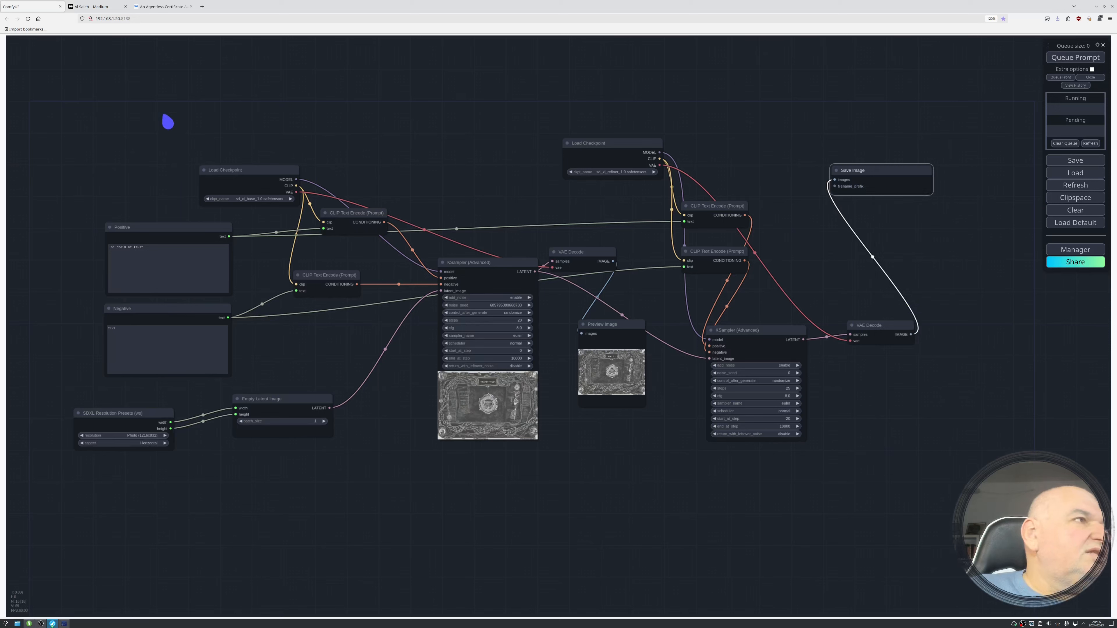
double_click(167, 122)
type("prim")
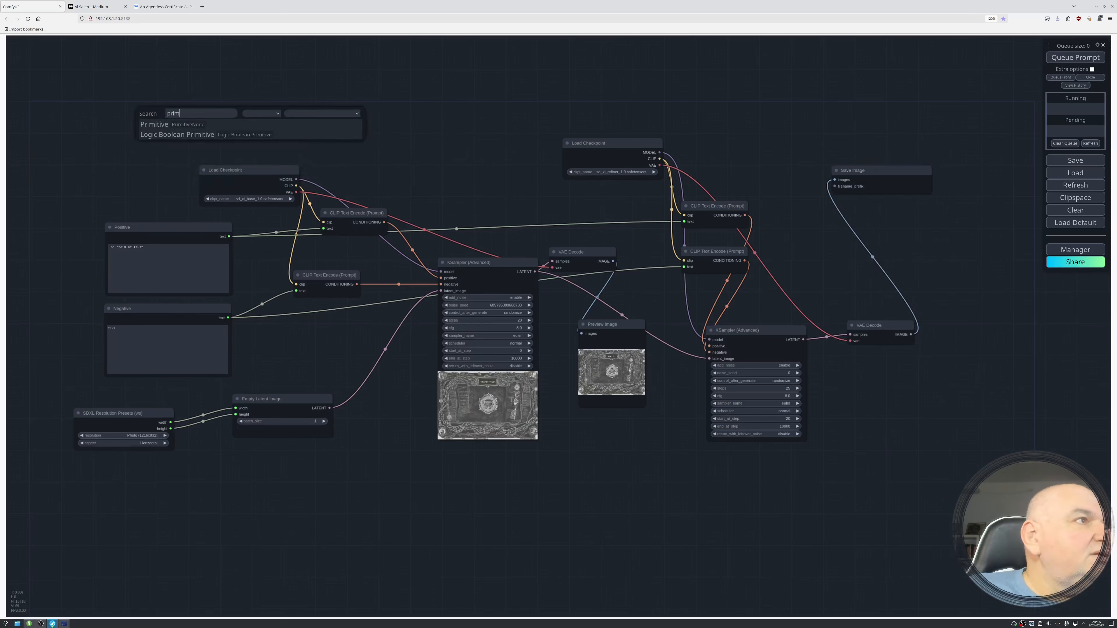
left_click(154, 124)
left_click_drag(196, 109, 834, 186)
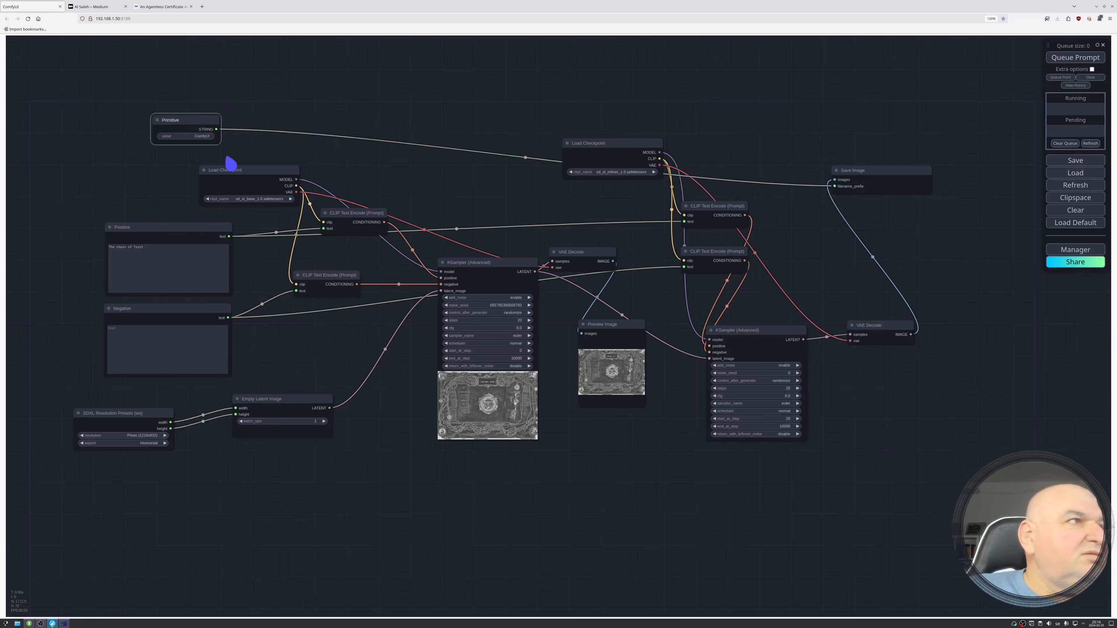
Set the Primitive node's value to "chain_of_trust"
double_click(189, 139)
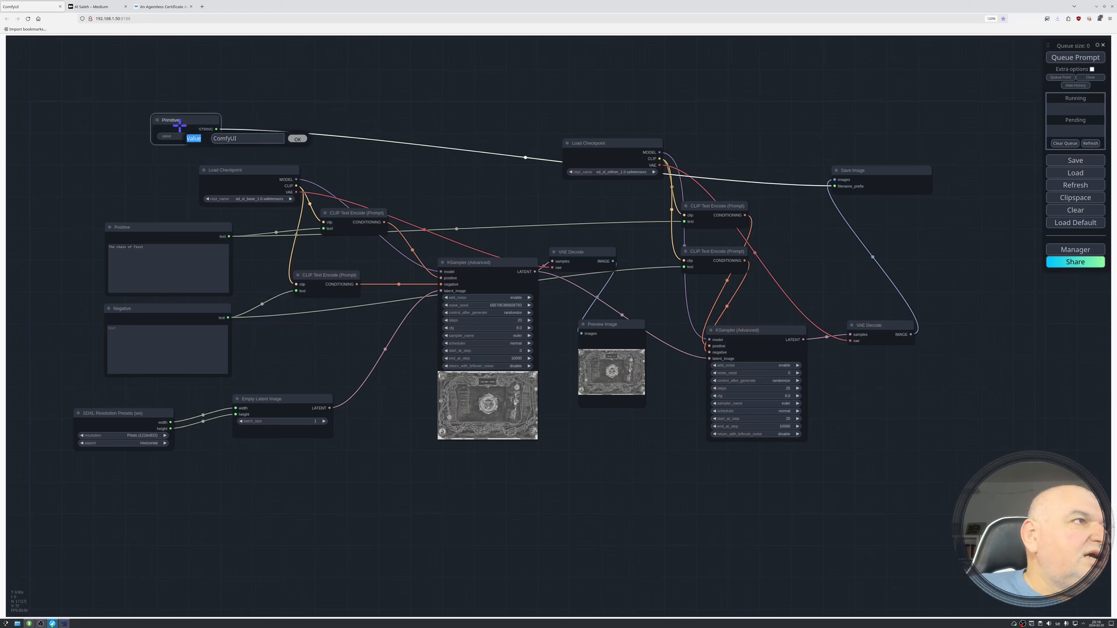
double_click(237, 139)
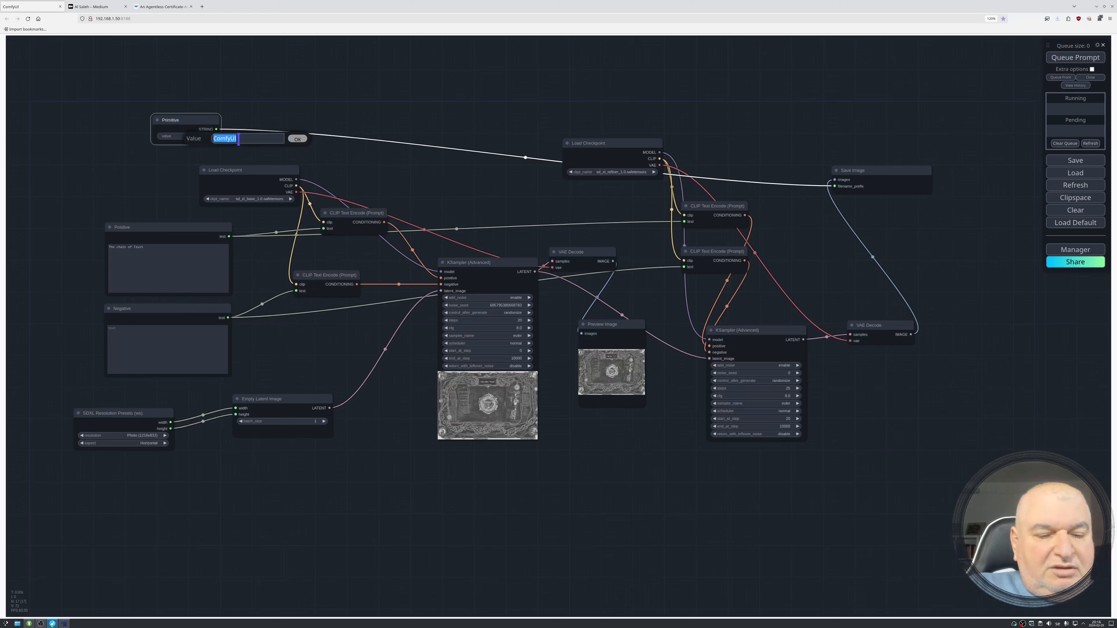
type("chain_")
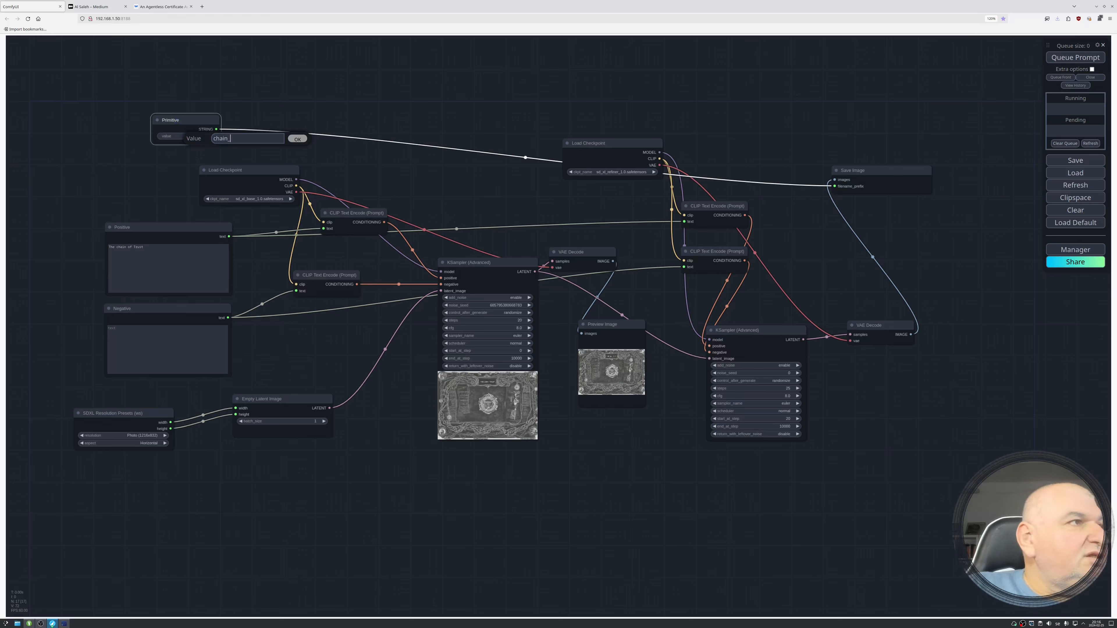
type("of_trust")
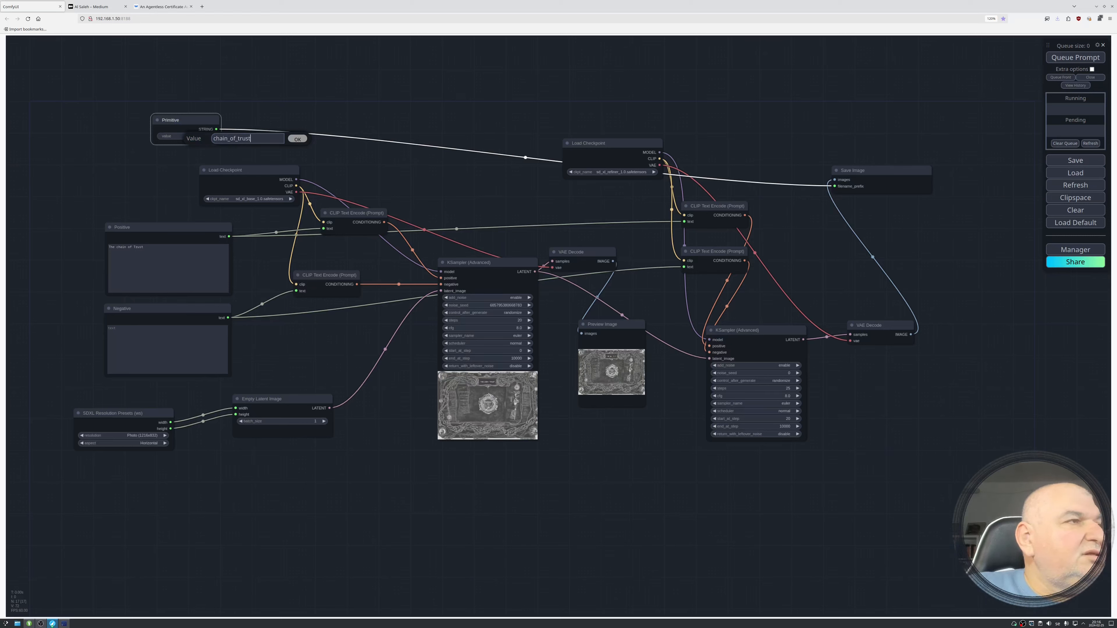
left_click(297, 139)
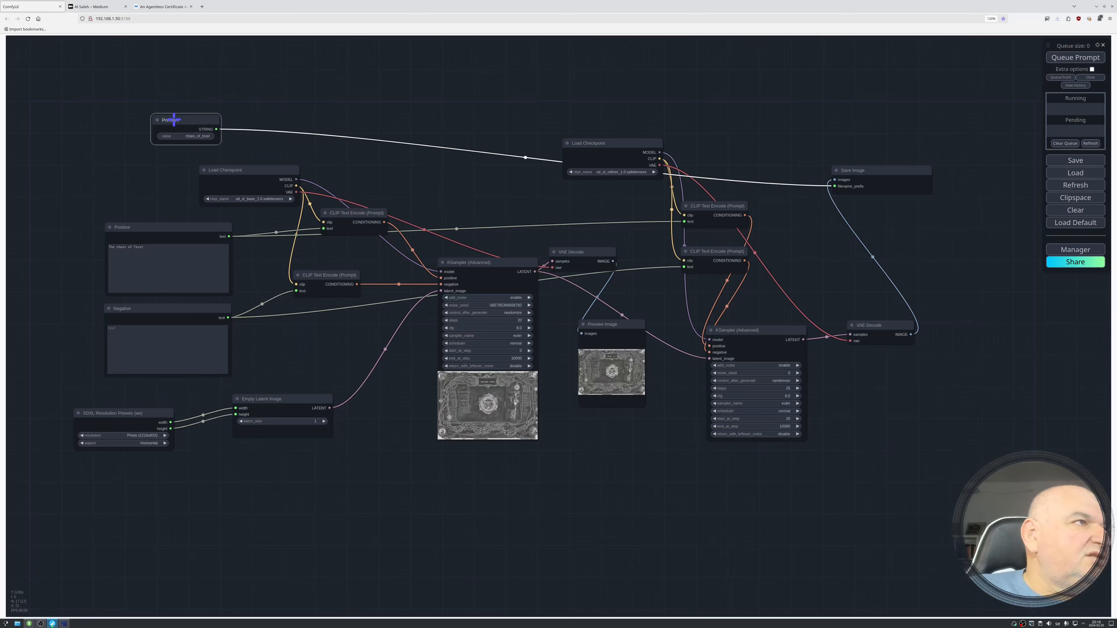
Rename the Primitive node to "Project" and move it above the Positive prompt node, next to the base Load Checkpoint
right_click(174, 120)
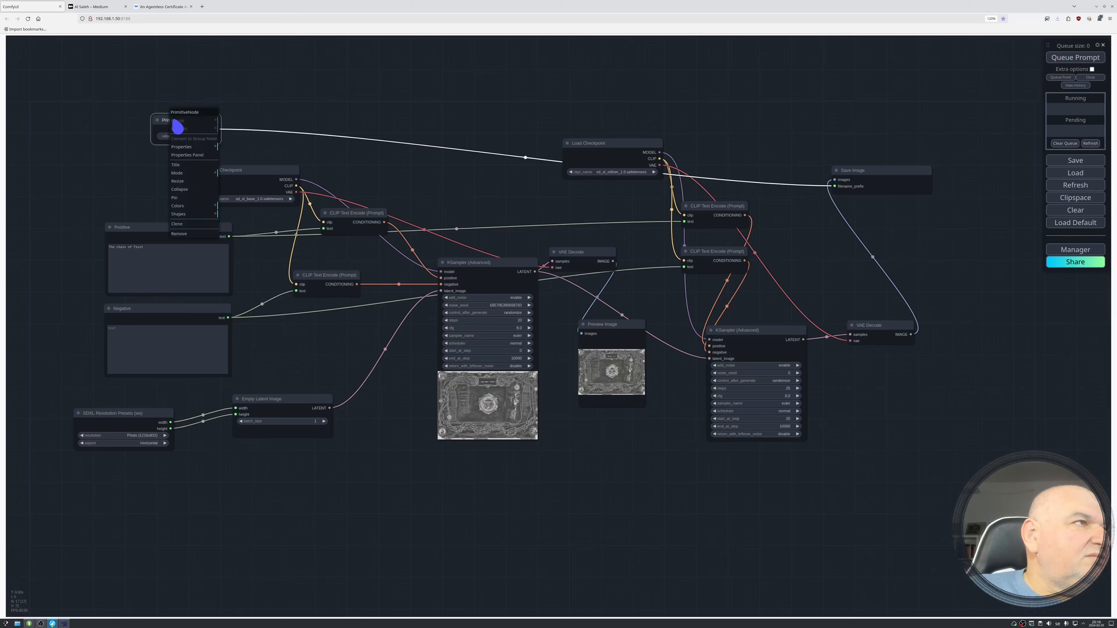
left_click(180, 171)
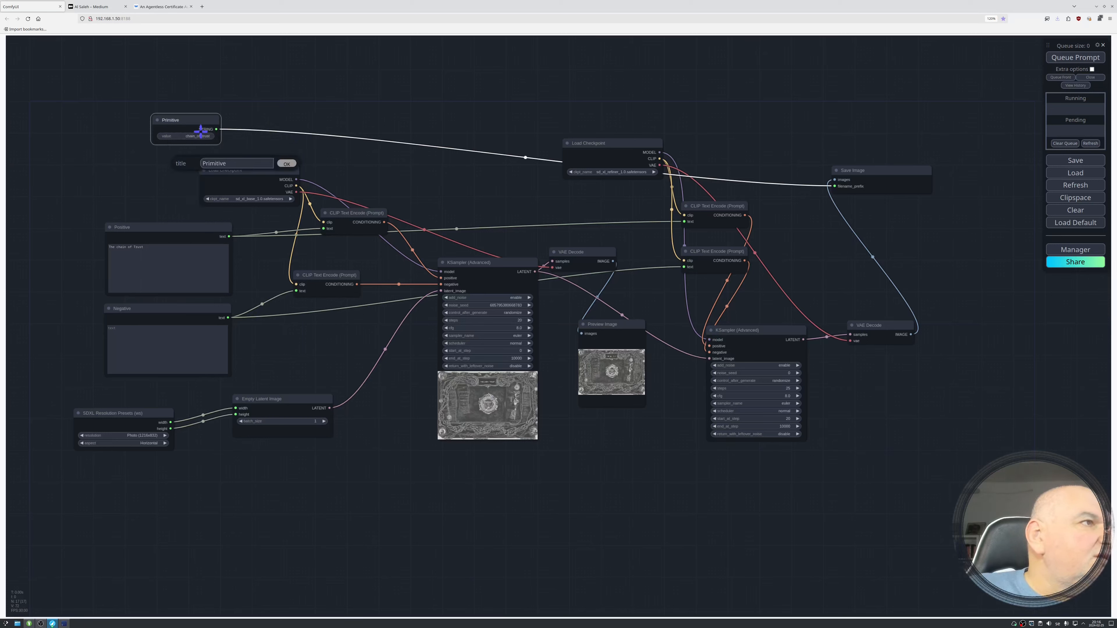
double_click(227, 163)
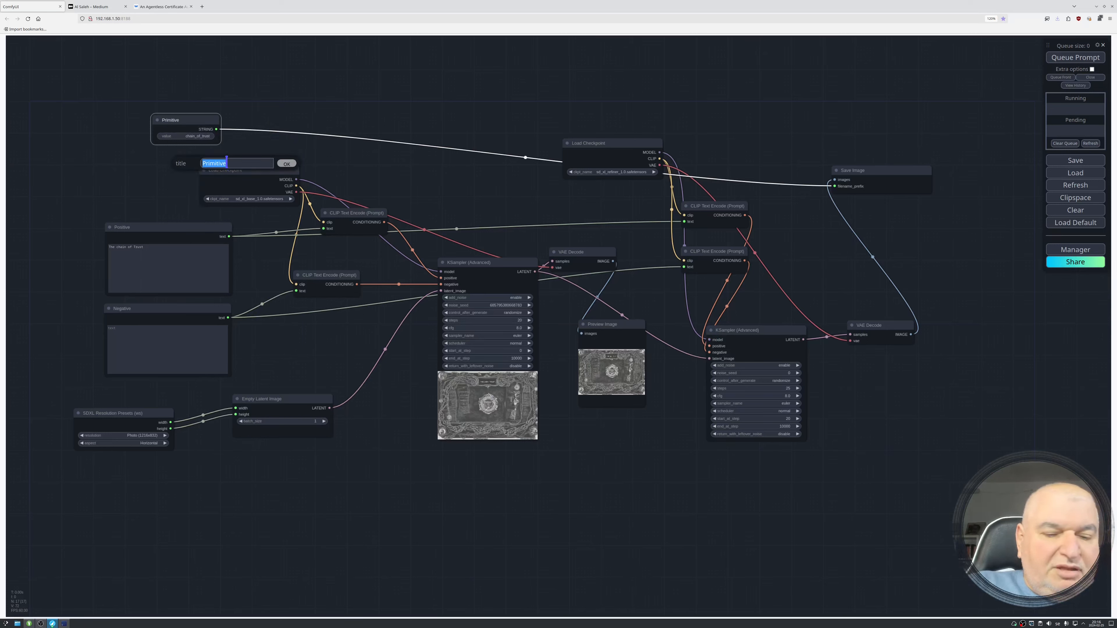
type("Project")
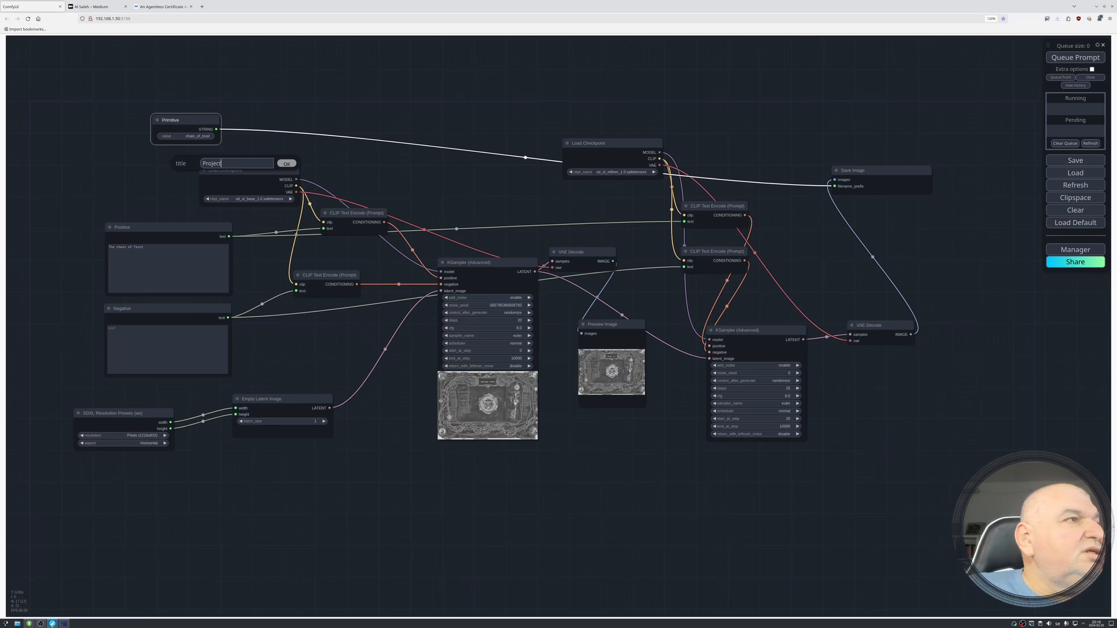
left_click(286, 164)
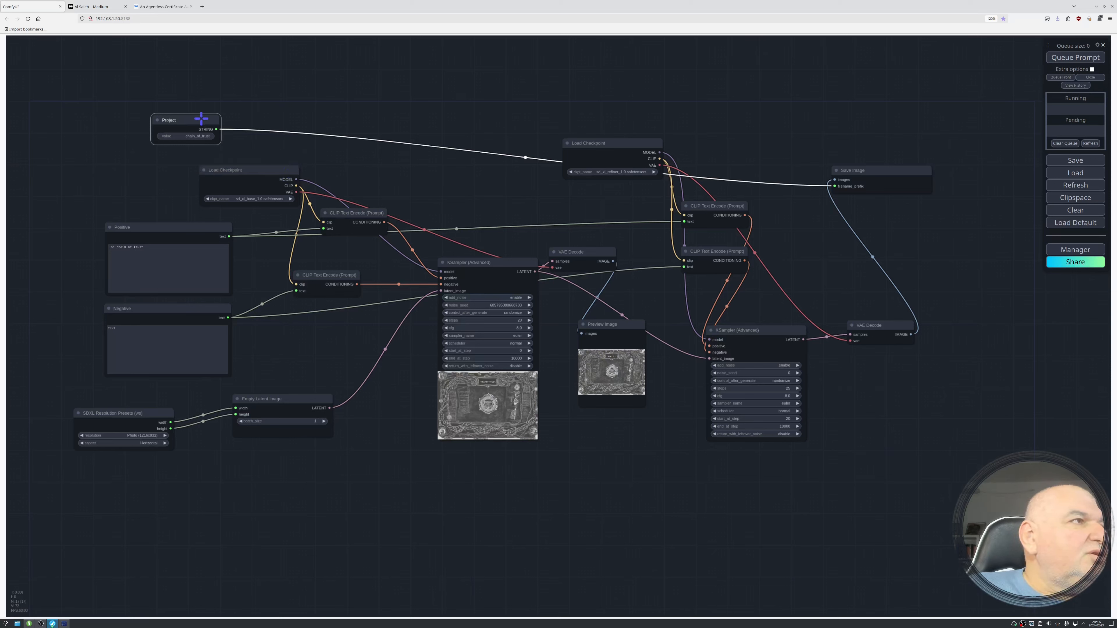
left_click_drag(202, 118, 160, 139)
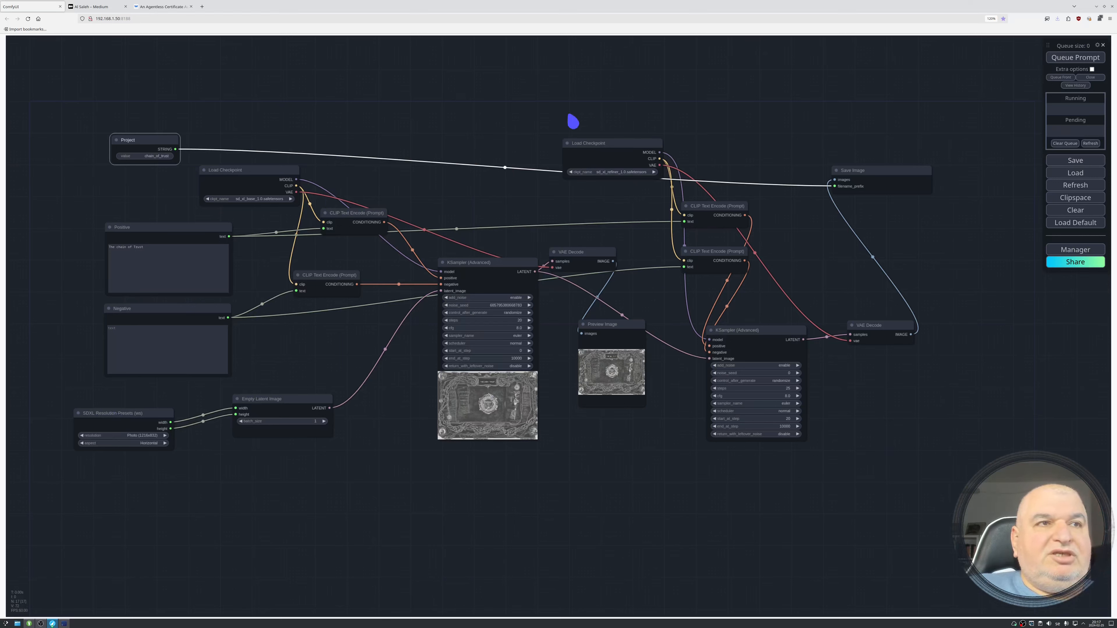
Shift the Save Image node slightly away from the refiner nodes, then run the workflow and view its saved image full size
left_click_drag(895, 178, 901, 176)
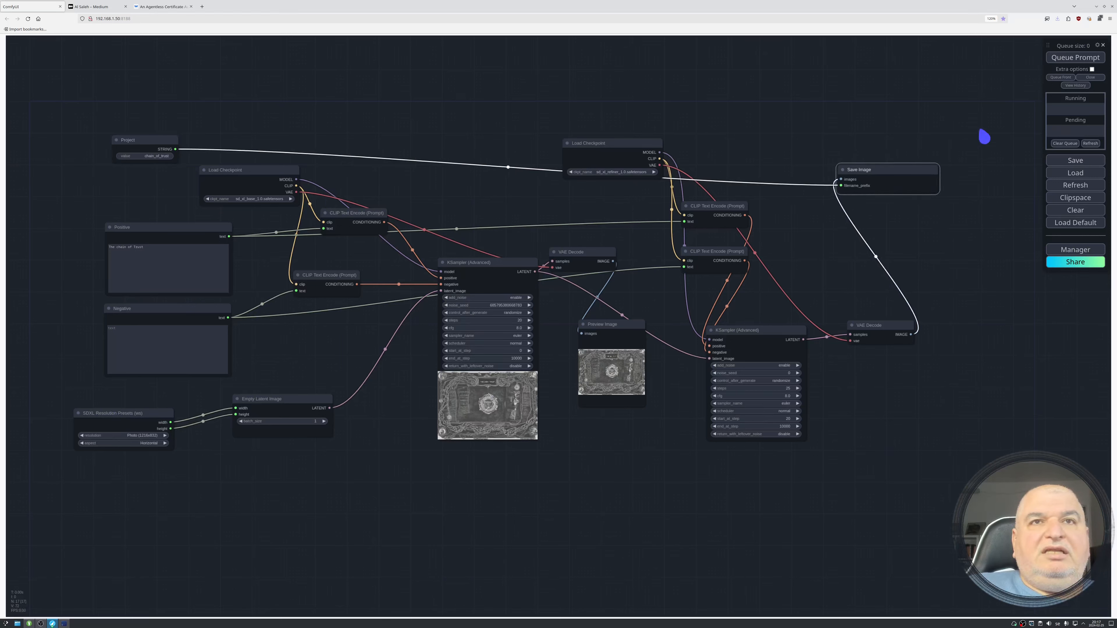
left_click(1075, 58)
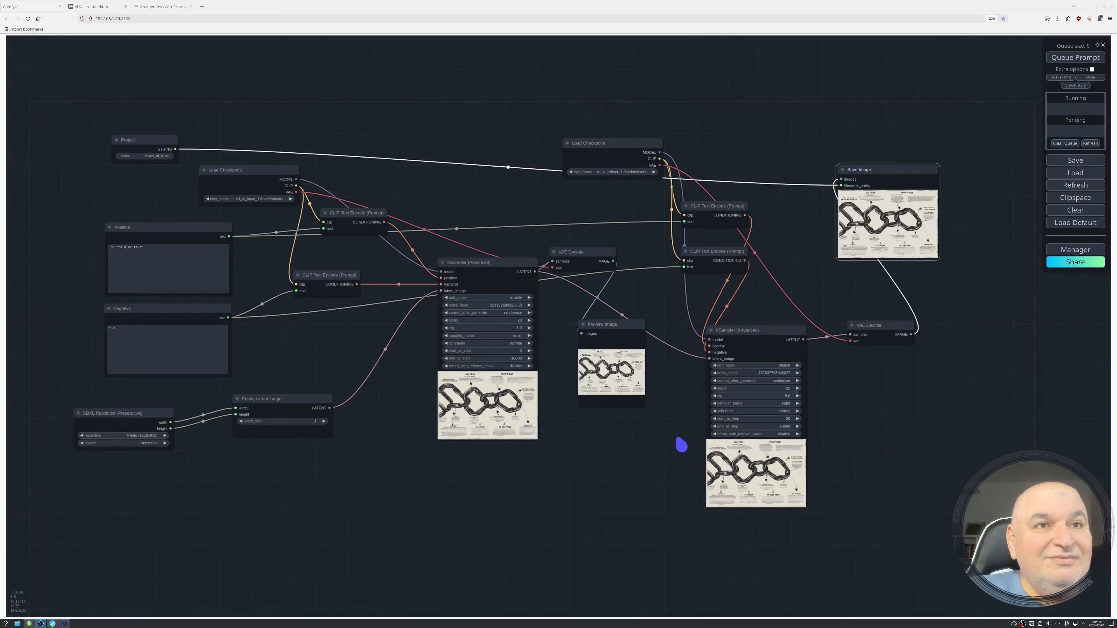
right_click(875, 210)
left_click(877, 217)
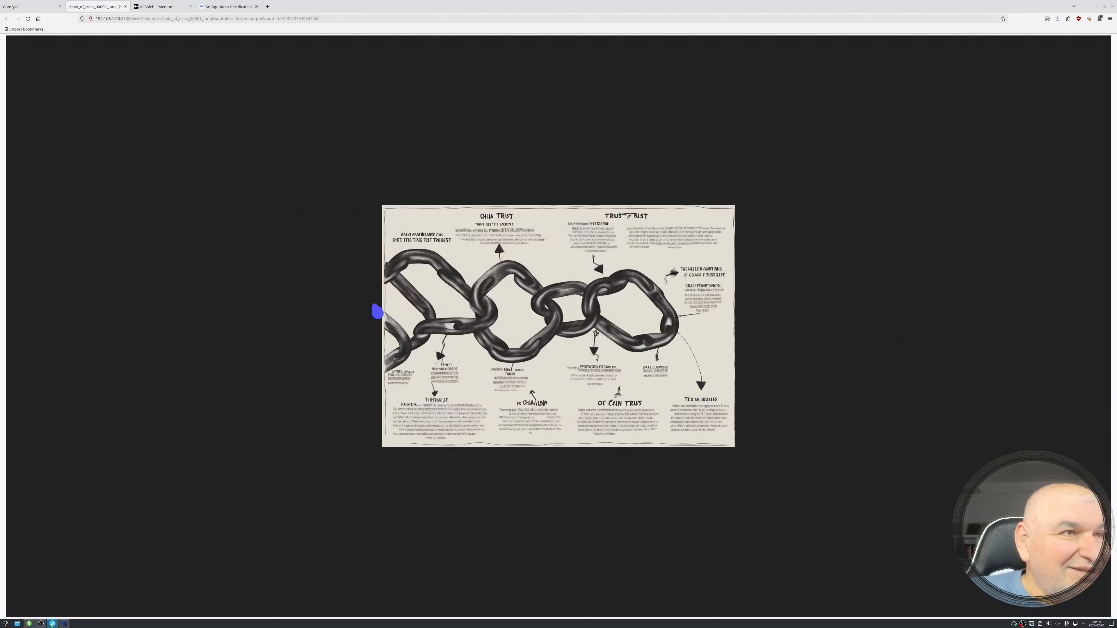
left_click(125, 6)
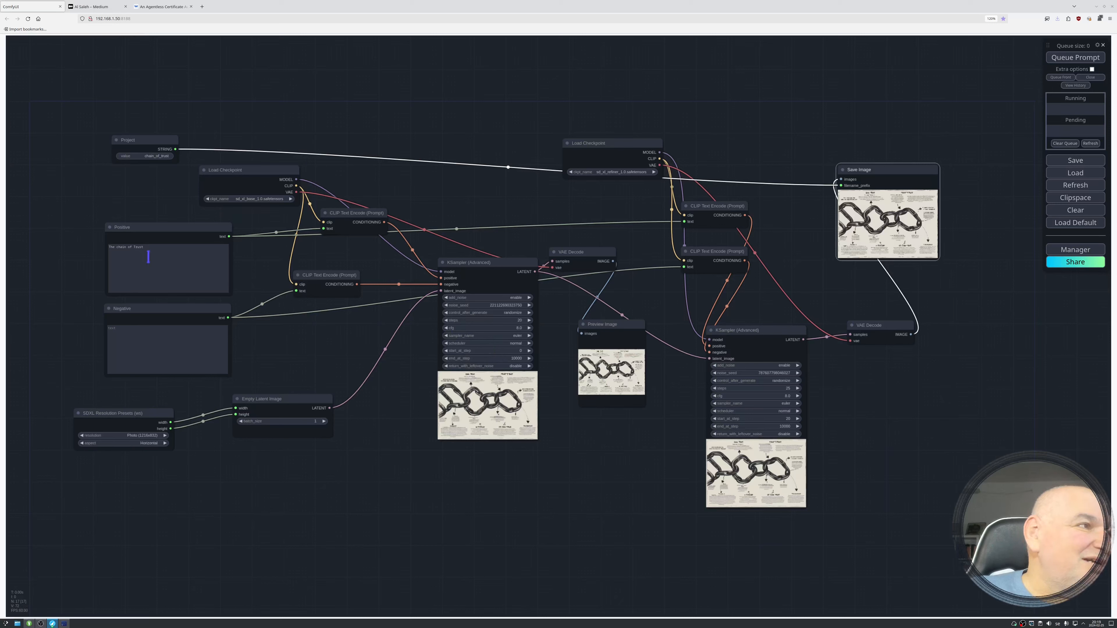
Fill the Negative prompt with "people, man, woman, girl, boy" and reposition the SDXL Resolution Presets and Empty Latent Image nodes beneath it
left_click(156, 251)
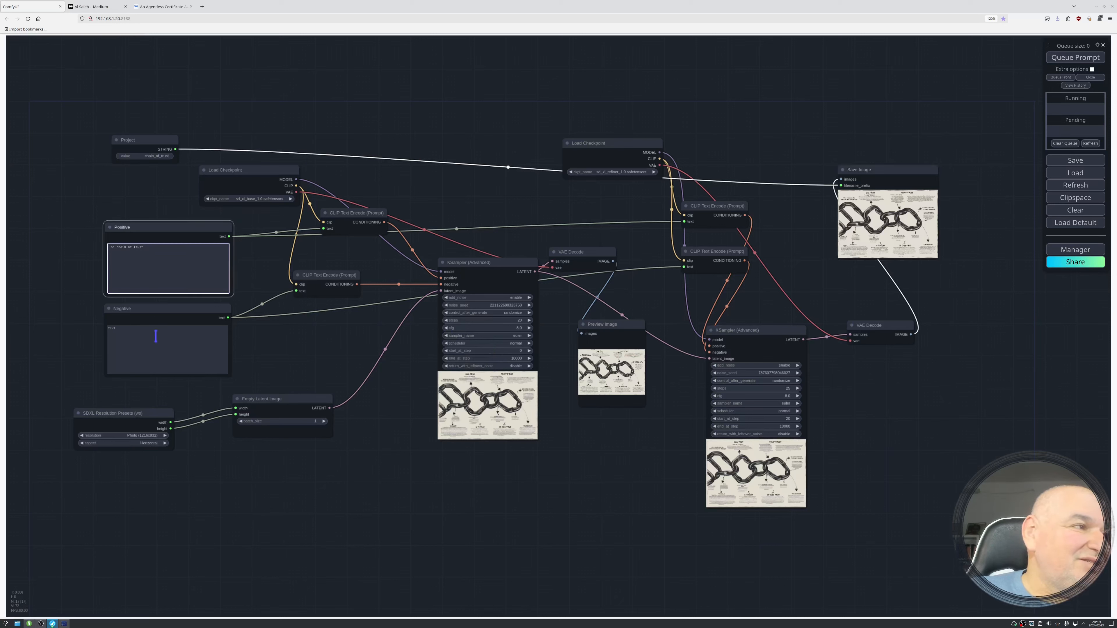
left_click(158, 350)
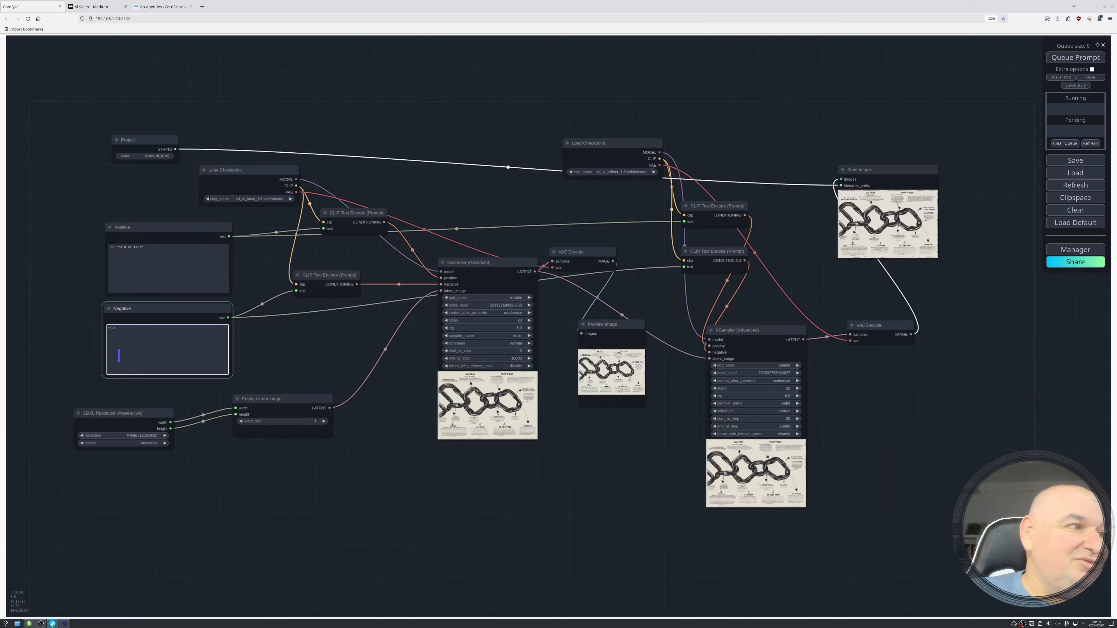
left_click_drag(132, 415, 161, 408)
left_click_drag(269, 398, 271, 410)
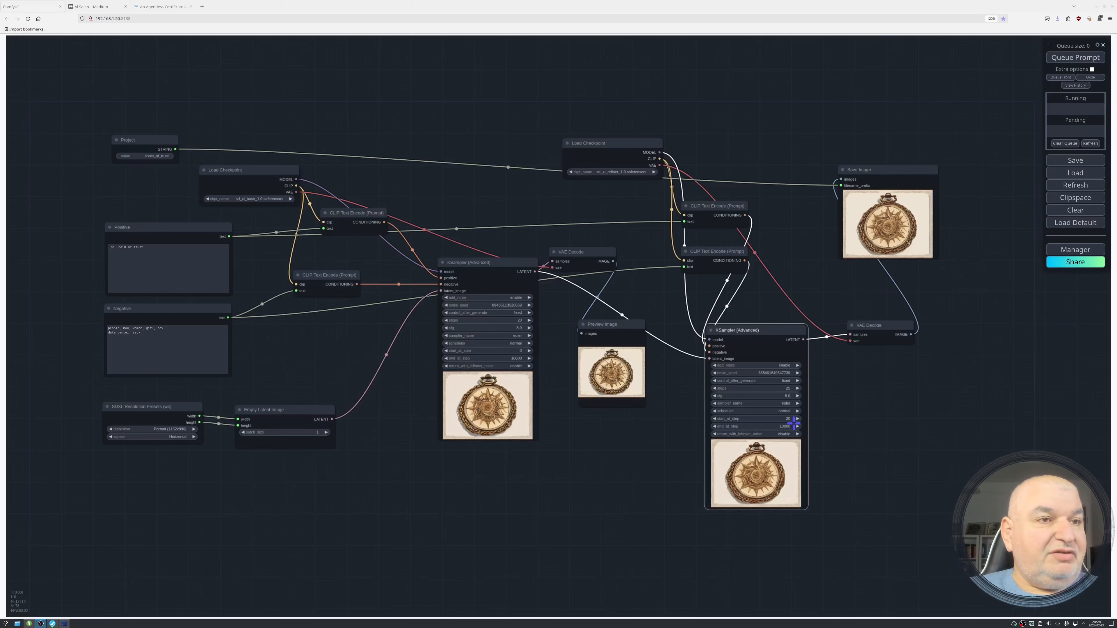
Open the newly generated image from the Save Image node at full size, inspect it, and return to the workflow
right_click(880, 217)
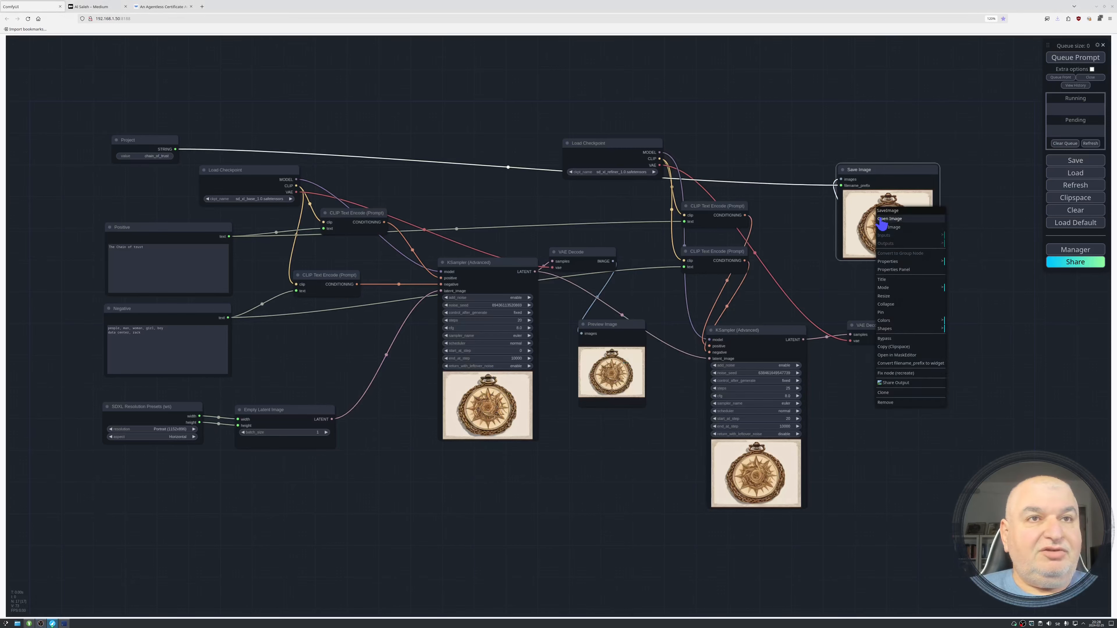
left_click(883, 219)
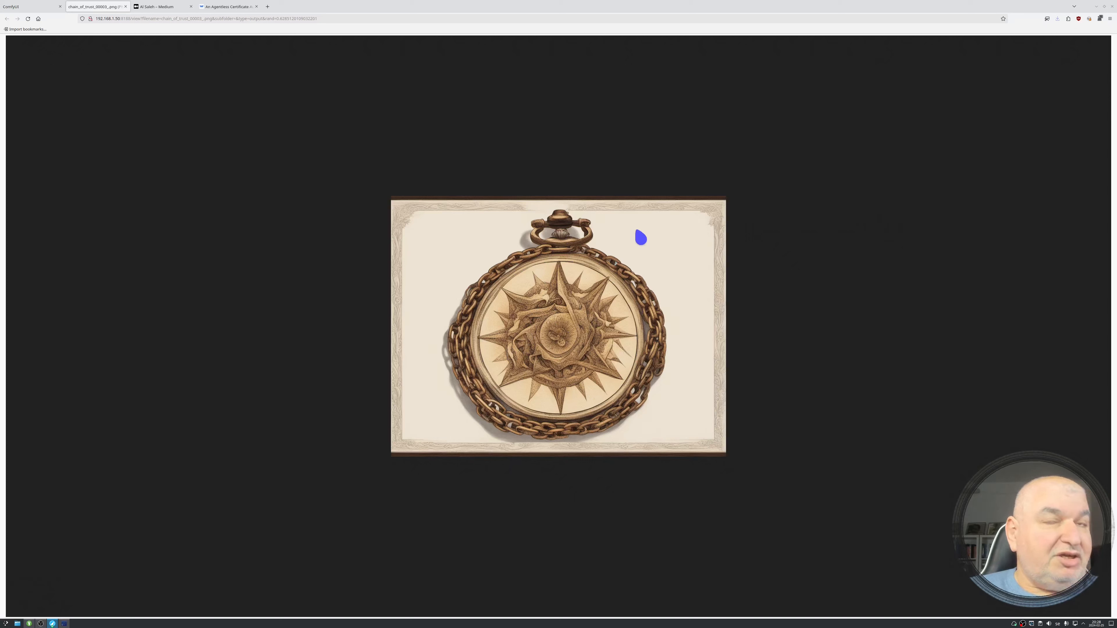
left_click(127, 6)
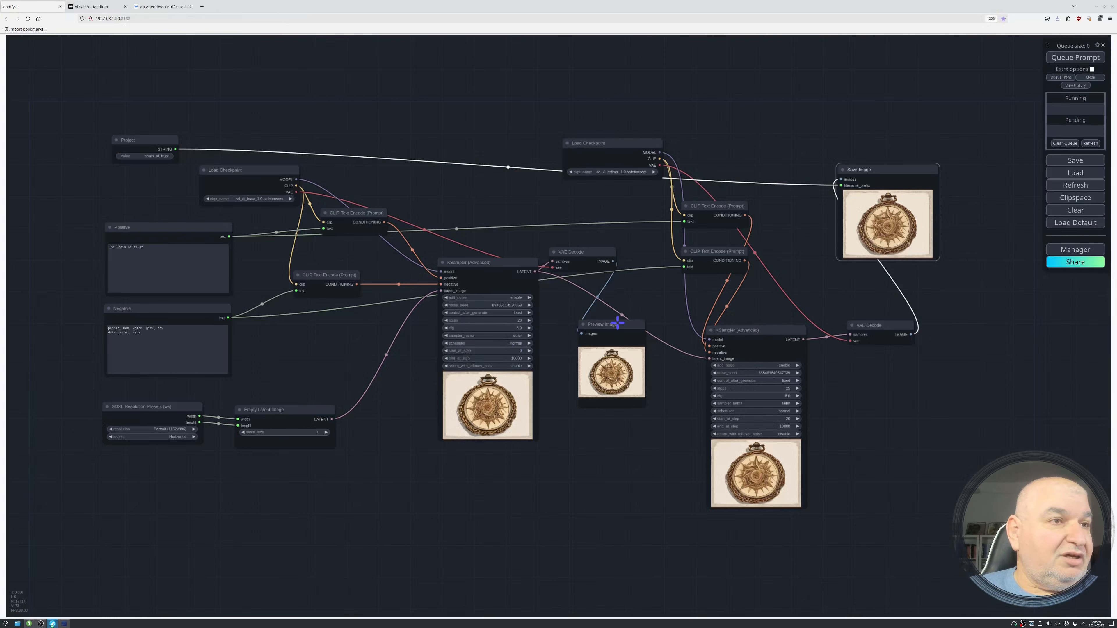
Reposition the Preview Image node below the base VAE Decode and shift the base KSampler closer to its text encoders
left_click_drag(618, 325, 604, 350)
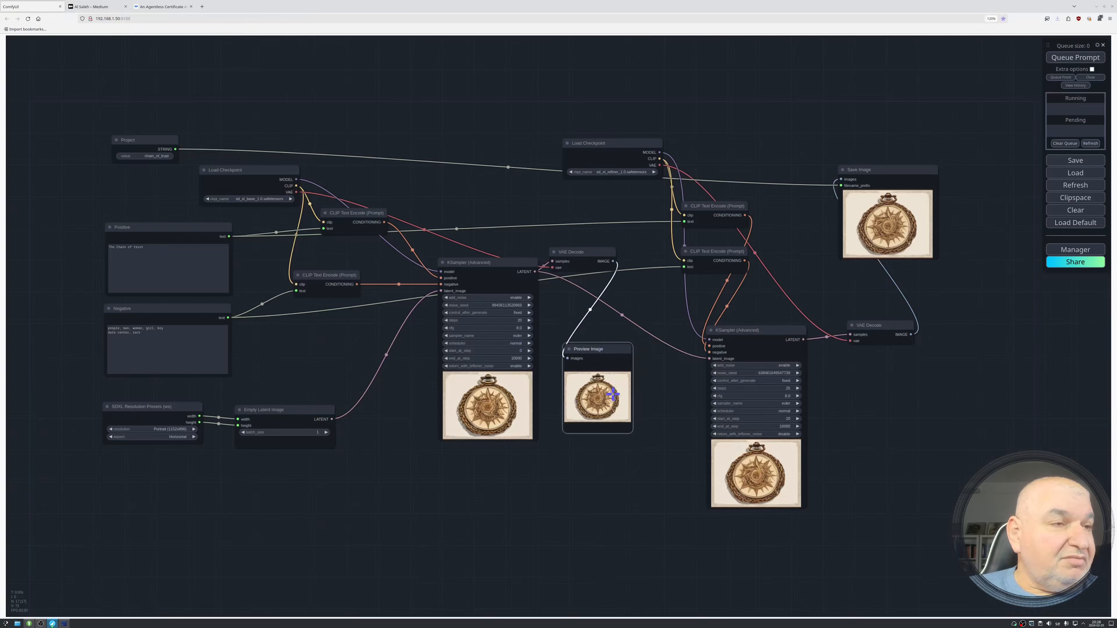
left_click_drag(607, 349, 635, 336)
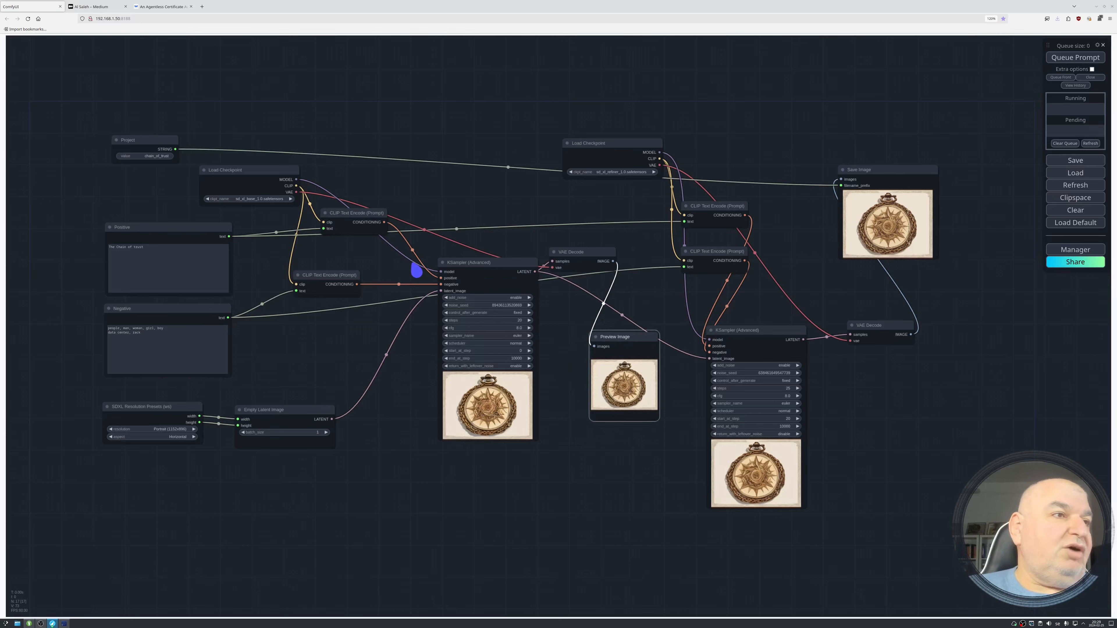
left_click_drag(494, 265, 478, 268)
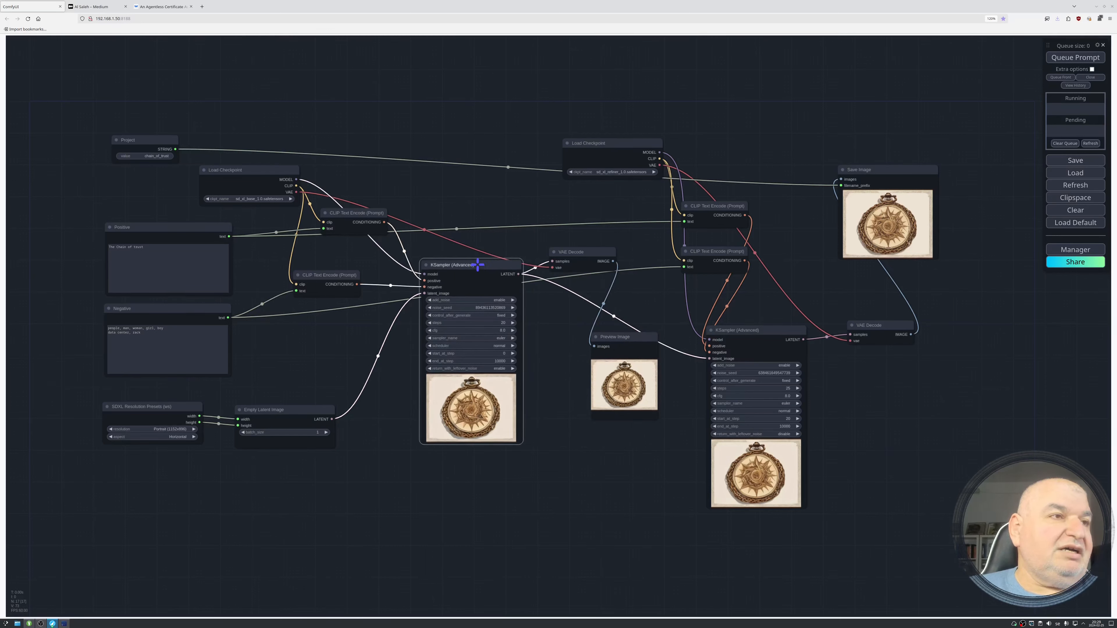